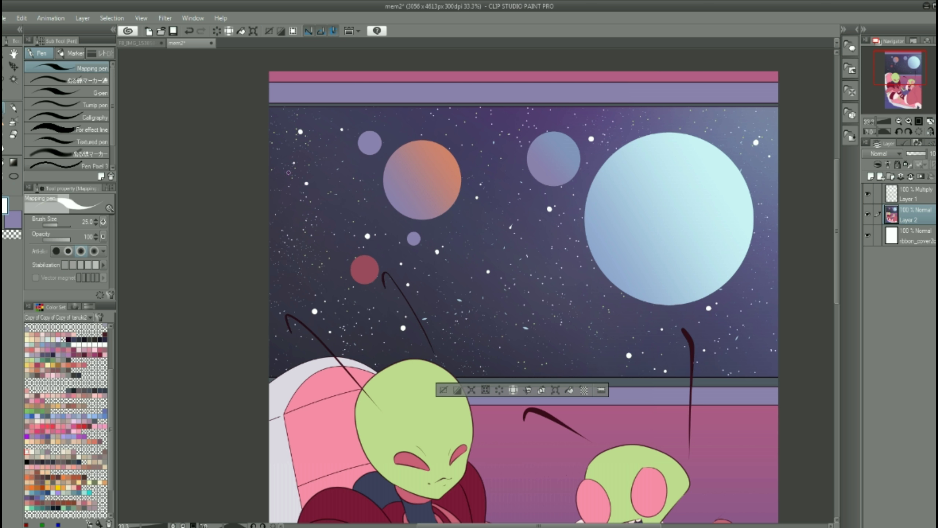
Dot small stars across the night sky around the planets with the Mapping pen and save the file
{"action": "left_click_drag", "start_coordinate": [363, 165], "coordinate": [343, 209]}
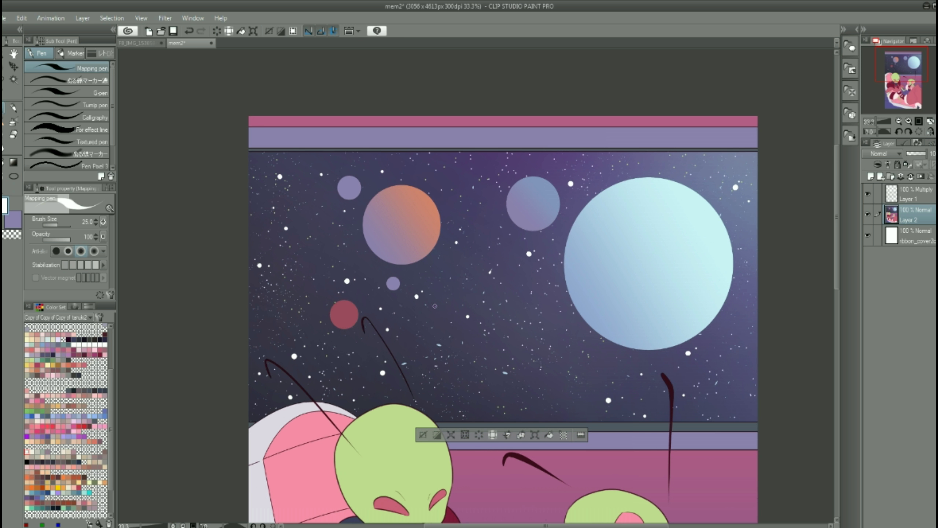
{"action": "left_click_drag", "start_coordinate": [557, 150], "coordinate": [738, 181]}
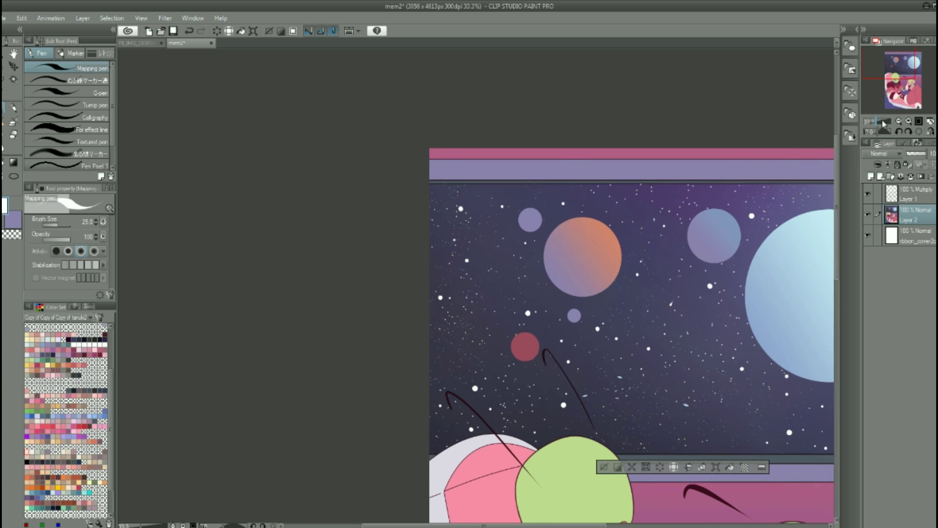
{"action": "scroll", "coordinate": [479, 200], "scroll_direction": "up", "scroll_amount": 5}
{"action": "left_click_drag", "start_coordinate": [346, 360], "coordinate": [311, 94]}
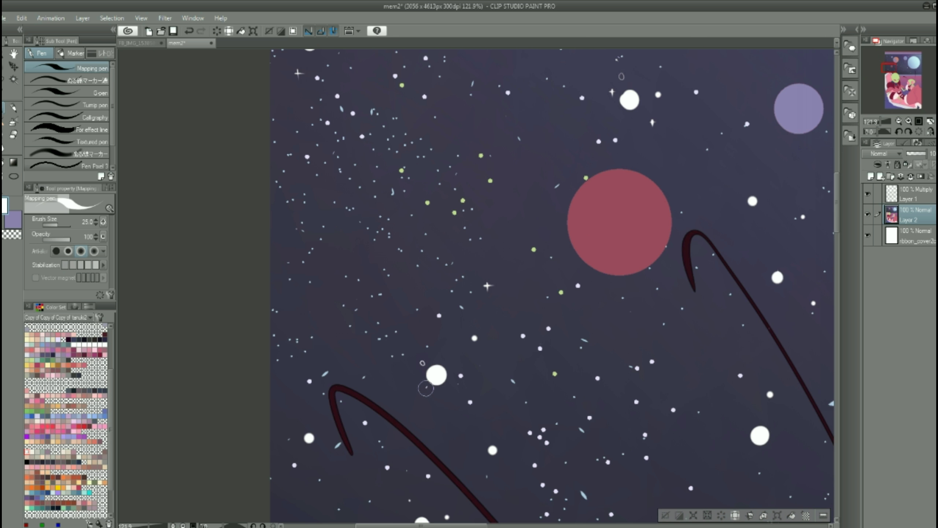
{"action": "scroll", "coordinate": [428, 387], "scroll_direction": "down", "scroll_amount": 5}
{"action": "scroll", "coordinate": [279, 429], "scroll_direction": "right", "scroll_amount": 5}
{"action": "scroll", "coordinate": [479, 367], "scroll_direction": "up", "scroll_amount": 2}
{"action": "scroll", "coordinate": [479, 367], "scroll_direction": "right", "scroll_amount": 3}
{"action": "scroll", "coordinate": [602, 273], "scroll_direction": "right", "scroll_amount": 5}
{"action": "scroll", "coordinate": [591, 343], "scroll_direction": "down", "scroll_amount": 3}
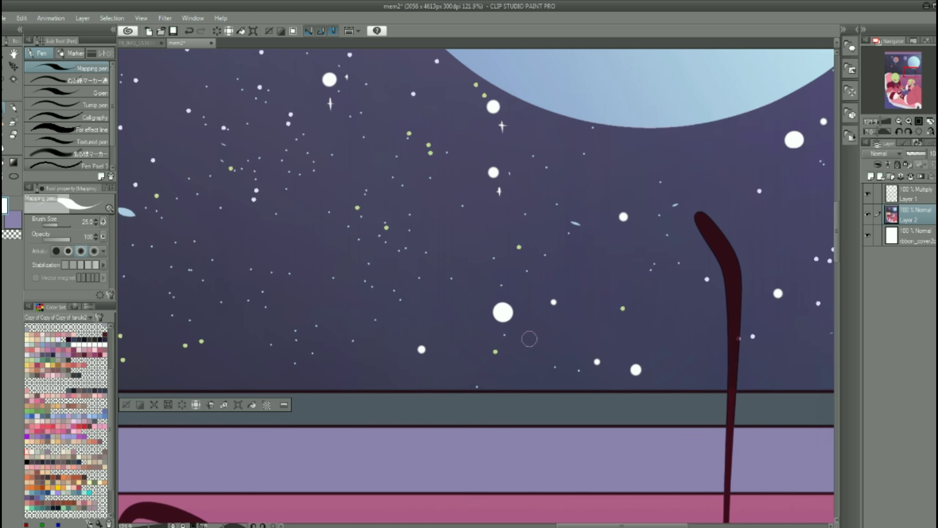
{"action": "scroll", "coordinate": [554, 314], "scroll_direction": "right", "scroll_amount": 8}
{"action": "scroll", "coordinate": [554, 314], "scroll_direction": "up", "scroll_amount": 6}
{"action": "scroll", "coordinate": [568, 226], "scroll_direction": "down", "scroll_amount": 8}
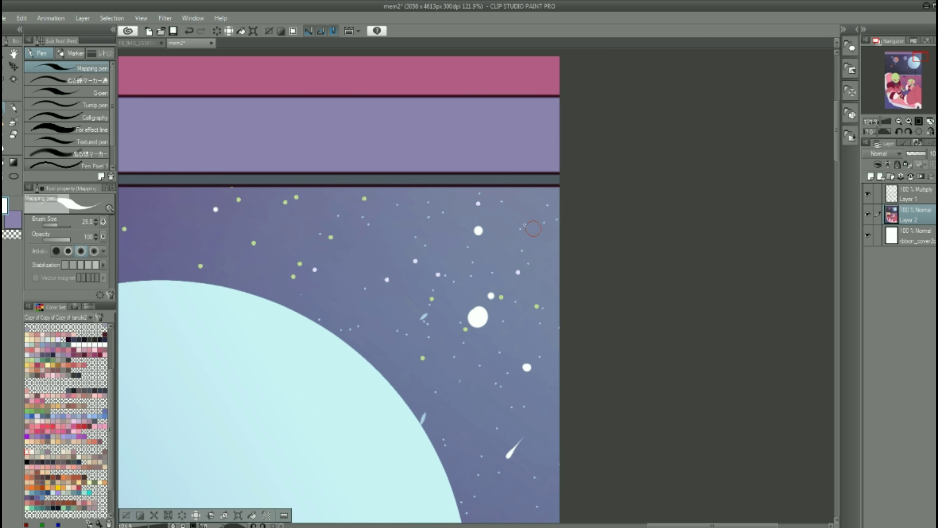
{"action": "key", "text": "ctrl+s"}
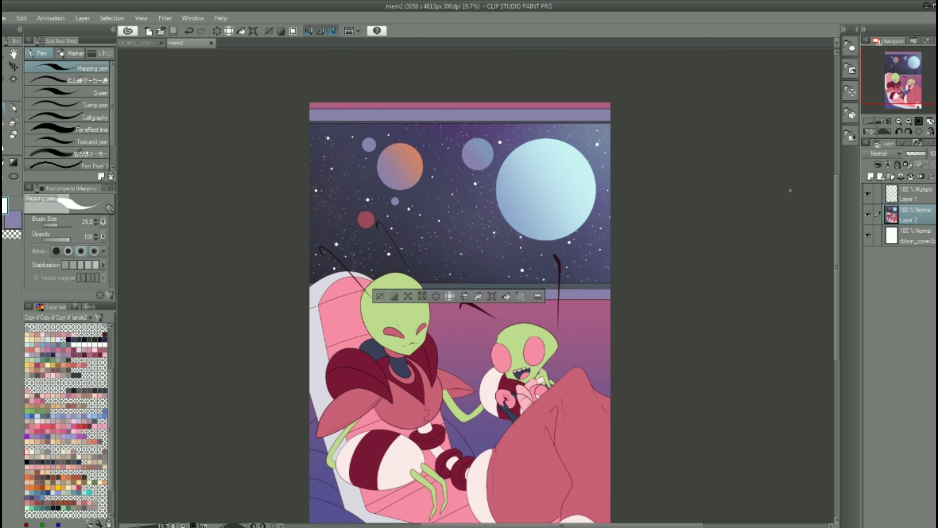
Brush a soft yellow glow over the starry sky with the Soft airbrush
{"action": "left_click", "coordinate": [14, 123]}
{"action": "left_click_drag", "start_coordinate": [554, 178], "coordinate": [534, 188]}
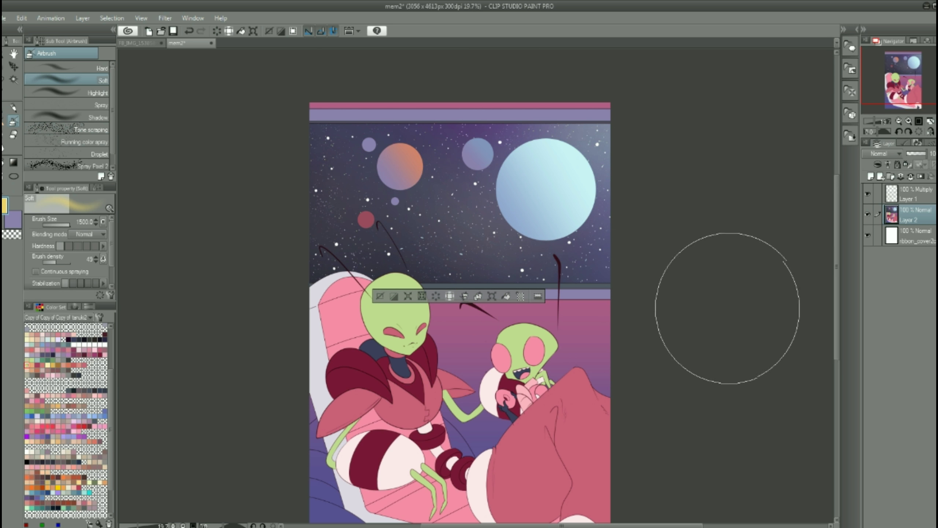
Draw and fill lavender wispy cloud shapes across the sky on a new layer, and lower its opacity to 58%
{"action": "scroll", "coordinate": [727, 308], "scroll_direction": "left", "scroll_amount": 2}
{"action": "key", "text": "p"}
{"action": "left_click", "coordinate": [871, 177]}
{"action": "mouse_move", "coordinate": [414, 218]}
{"action": "left_mouse_down"}
{"action": "mouse_move", "coordinate": [513, 176]}
{"action": "mouse_move", "coordinate": [410, 220]}
{"action": "left_mouse_up"}
{"action": "mouse_move", "coordinate": [316, 199]}
{"action": "left_mouse_down"}
{"action": "mouse_move", "coordinate": [370, 140]}
{"action": "mouse_move", "coordinate": [406, 139]}
{"action": "left_mouse_up"}
{"action": "left_click_drag", "start_coordinate": [425, 255], "coordinate": [535, 253]}
{"action": "key", "text": "g"}
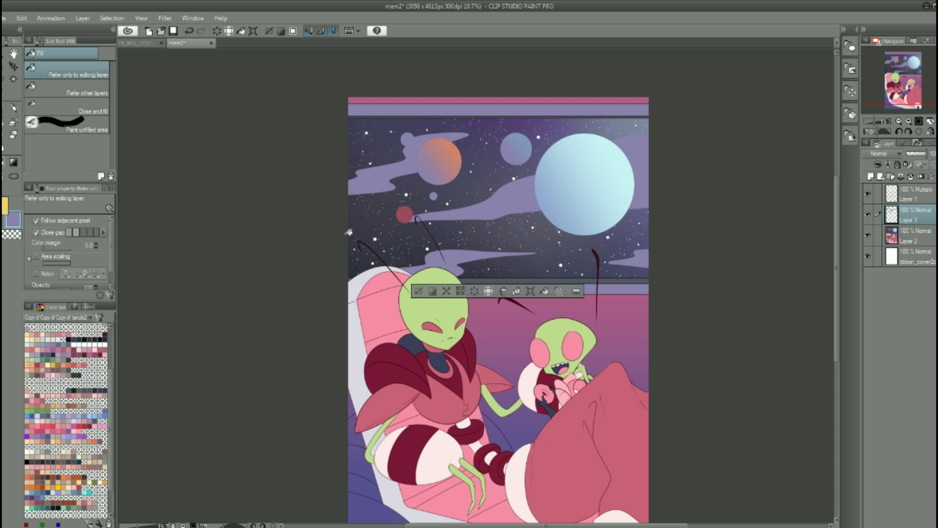
{"action": "left_click", "coordinate": [918, 154]}
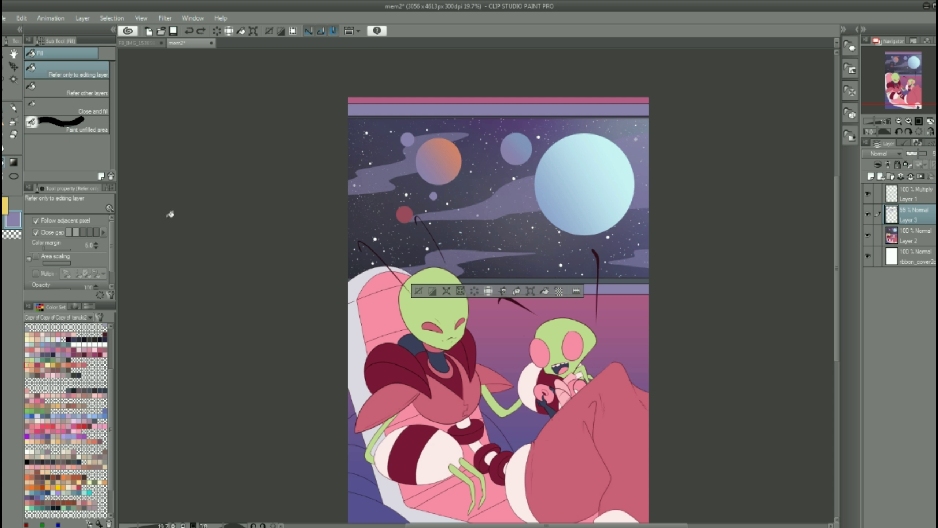
Tint the clouds pink with the Soft airbrush, then try a light blue sampled from the large planet and undo it
{"action": "left_click", "coordinate": [293, 31]}
{"action": "key", "text": "b"}
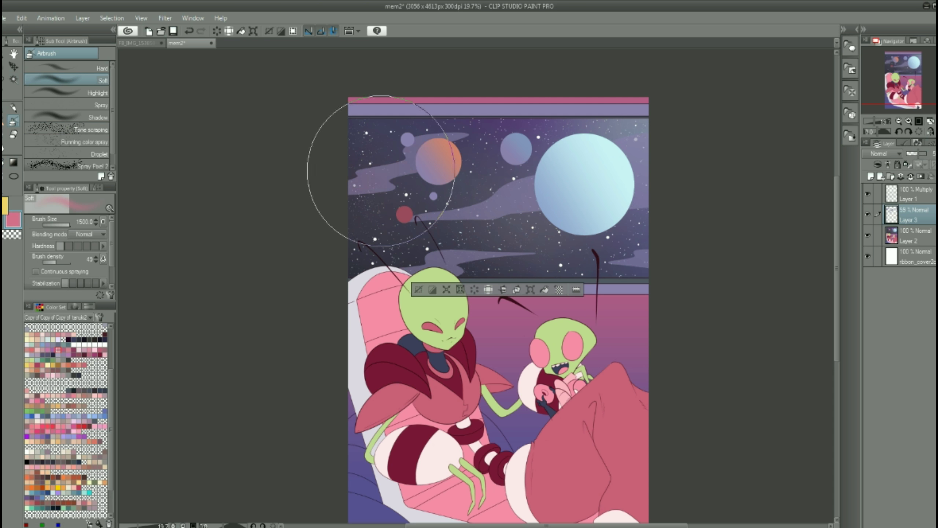
{"action": "left_click", "coordinate": [551, 193], "text": "alt"}
{"action": "left_click_drag", "start_coordinate": [427, 253], "coordinate": [454, 184]}
{"action": "key", "text": "ctrl+z"}
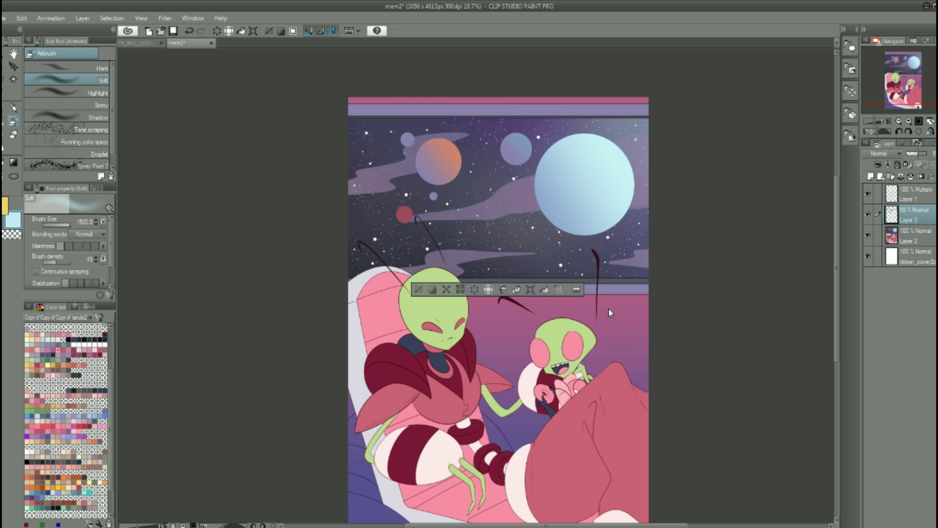
{"action": "key", "text": "Delete"}
{"action": "key", "text": "ctrl+d"}
{"action": "key", "text": "j"}
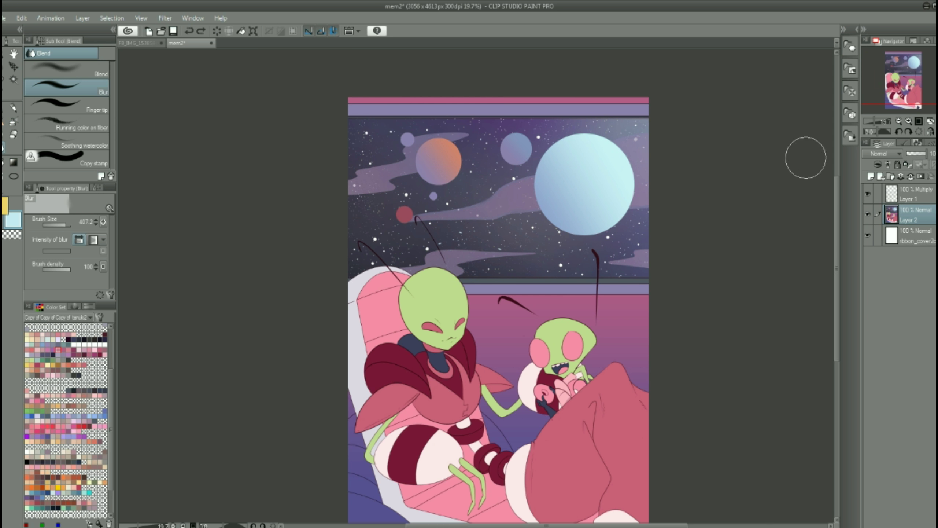
{"action": "left_click", "coordinate": [908, 122]}
{"action": "key", "text": "ctrl+z"}
{"action": "key", "text": "ctrl+z"}
{"action": "key", "text": "ctrl+z"}
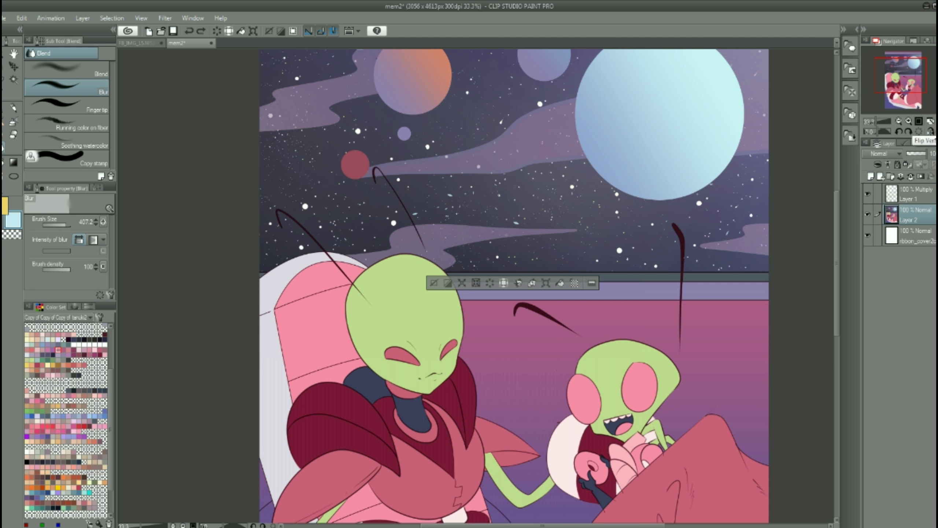
{"action": "key", "text": "ctrl+y"}
Airbrush the clouds with pink and cream tones and lower the cloud layer's opacity to 46%
{"action": "key", "text": "w"}
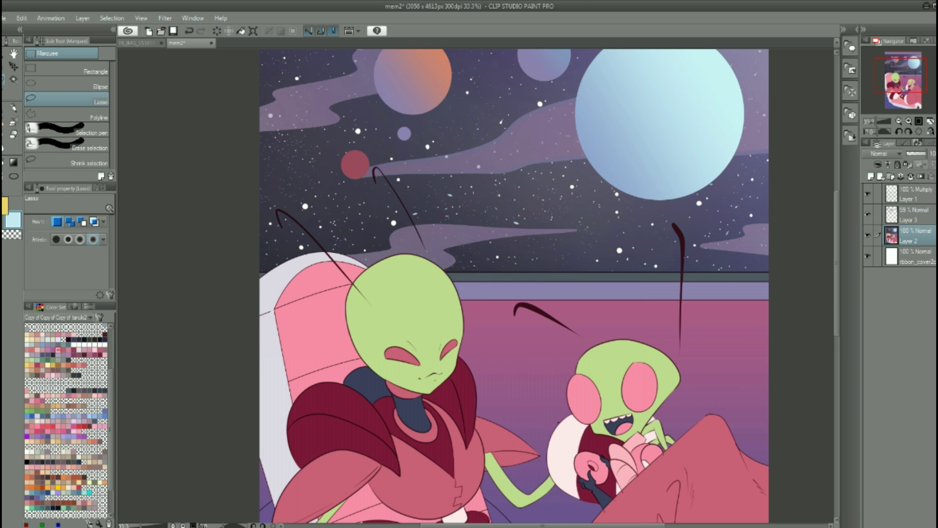
{"action": "key", "text": "ctrl+0"}
{"action": "left_click", "coordinate": [13, 121]}
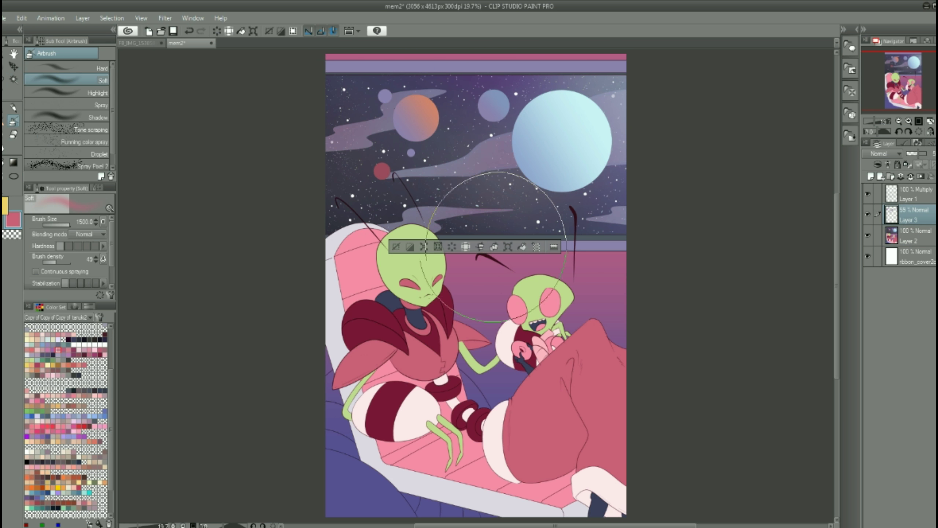
{"action": "left_click_drag", "start_coordinate": [462, 314], "coordinate": [388, 368]}
{"action": "left_click", "coordinate": [27, 333]}
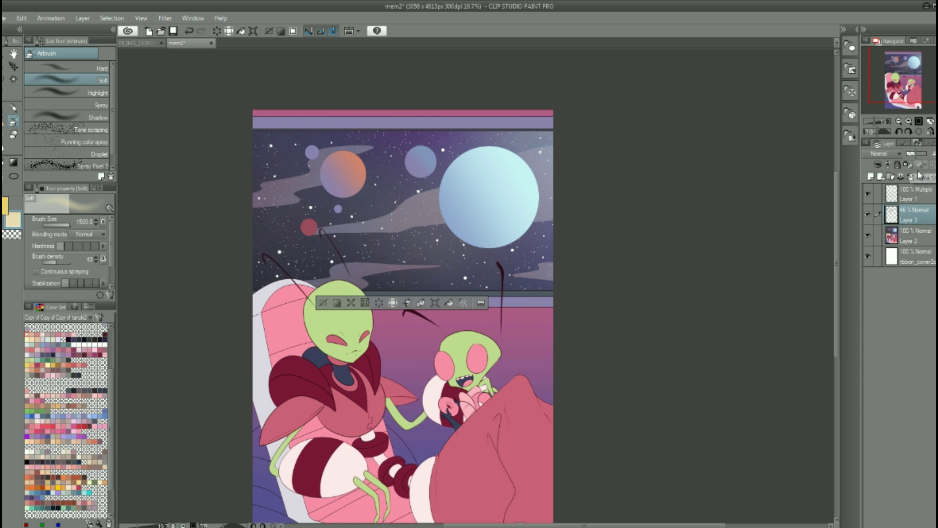
Merge the cloud layer into the artwork layer below, clear the selection and save the file
{"action": "key", "text": "ctrl+e"}
{"action": "key", "text": "ctrl+d"}
{"action": "key", "text": "m"}
{"action": "key", "text": "ctrl+s"}
Select the large planet and airbrush soft violet shading and light blue tones around its edge
{"action": "mouse_move", "coordinate": [557, 287]}
{"action": "left_mouse_down"}
{"action": "mouse_move", "coordinate": [606, 270]}
{"action": "mouse_move", "coordinate": [605, 302]}
{"action": "mouse_move", "coordinate": [547, 334]}
{"action": "left_mouse_up"}
{"action": "key", "text": "w"}
{"action": "left_click", "coordinate": [476, 259]}
{"action": "left_click", "coordinate": [12, 121]}
{"action": "left_click", "coordinate": [85, 416]}
{"action": "mouse_move", "coordinate": [475, 286]}
{"action": "left_mouse_down"}
{"action": "mouse_move", "coordinate": [454, 274]}
{"action": "mouse_move", "coordinate": [483, 300]}
{"action": "left_mouse_up"}
{"action": "left_click", "coordinate": [443, 199], "text": "alt"}
{"action": "left_click_drag", "start_coordinate": [443, 207], "coordinate": [473, 266]}
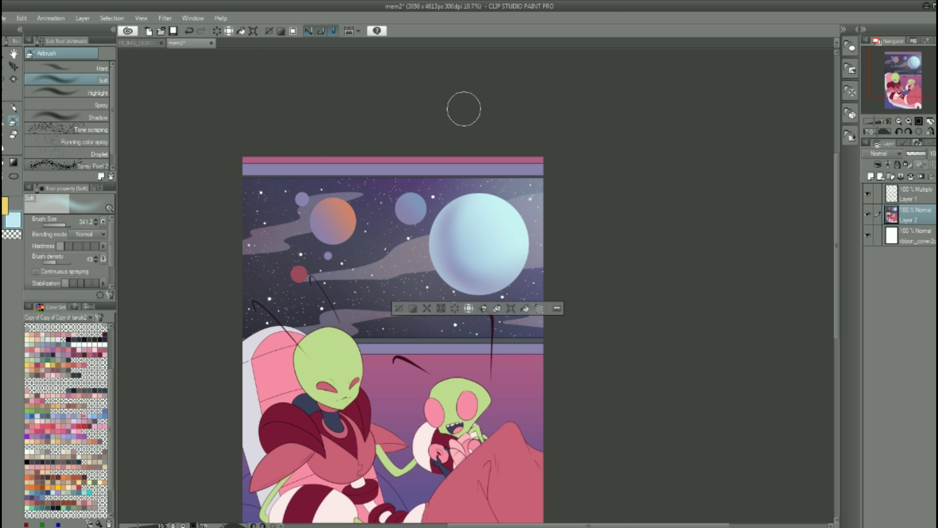
Airbrush a soft white highlight on the large planet's upper right and blend its shadow side with blue
{"action": "left_click_drag", "start_coordinate": [480, 184], "coordinate": [517, 259]}
{"action": "left_click", "coordinate": [89, 335]}
{"action": "left_click_drag", "start_coordinate": [368, 295], "coordinate": [312, 303]}
{"action": "left_click", "coordinate": [378, 247], "text": "alt"}
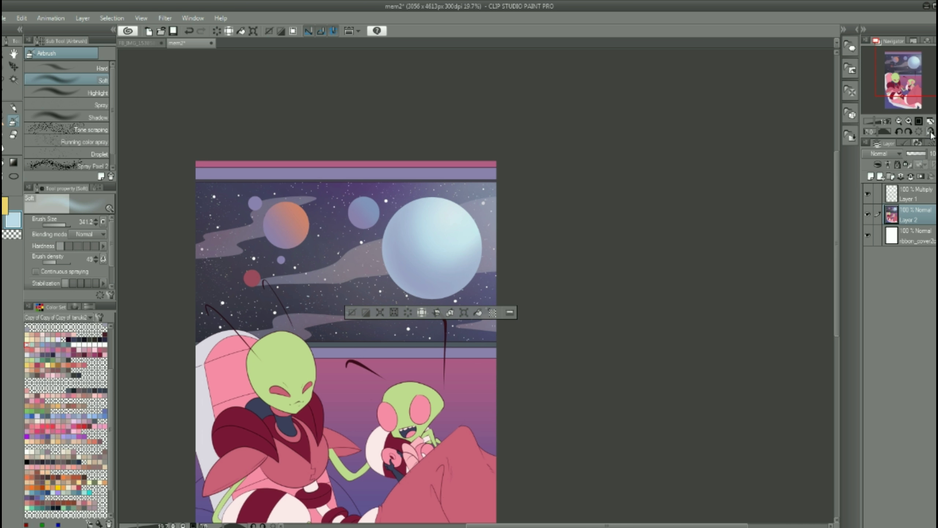
Paint dark red landmasses on the large planet with the Colored pencil at size 150, reshaping their edges with sampled planet blues
{"action": "scroll", "coordinate": [407, 289], "scroll_direction": "up", "scroll_amount": 2}
{"action": "key", "text": "p"}
{"action": "mouse_move", "coordinate": [424, 142]}
{"action": "left_mouse_down"}
{"action": "mouse_move", "coordinate": [406, 174]}
{"action": "mouse_move", "coordinate": [422, 177]}
{"action": "mouse_move", "coordinate": [428, 197]}
{"action": "mouse_move", "coordinate": [475, 235]}
{"action": "mouse_move", "coordinate": [446, 289]}
{"action": "mouse_move", "coordinate": [474, 246]}
{"action": "mouse_move", "coordinate": [461, 290]}
{"action": "mouse_move", "coordinate": [467, 256]}
{"action": "mouse_move", "coordinate": [449, 138]}
{"action": "mouse_move", "coordinate": [384, 188]}
{"action": "mouse_move", "coordinate": [433, 218]}
{"action": "left_mouse_up"}
{"action": "left_click", "coordinate": [457, 291], "text": "alt"}
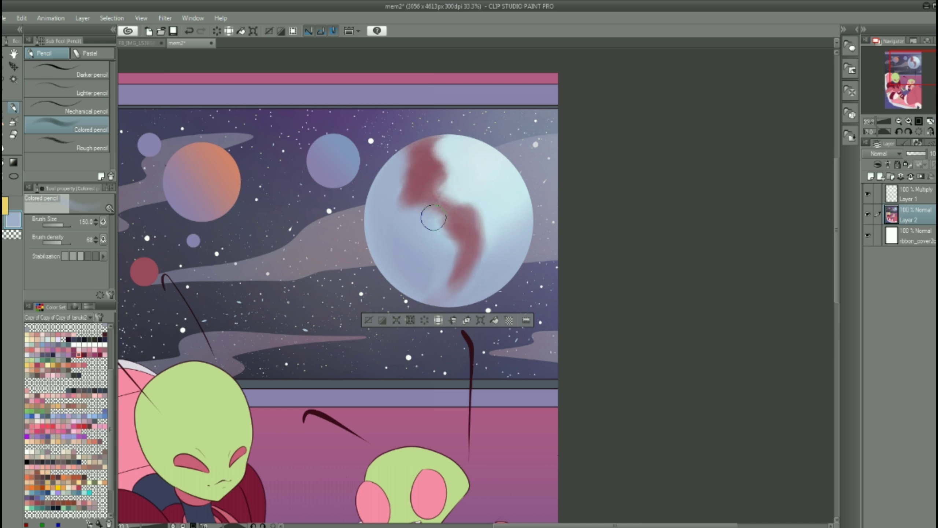
{"action": "left_click", "coordinate": [480, 222], "text": "alt"}
{"action": "mouse_move", "coordinate": [517, 159]}
{"action": "left_mouse_down"}
{"action": "mouse_move", "coordinate": [530, 264]}
{"action": "mouse_move", "coordinate": [532, 212]}
{"action": "mouse_move", "coordinate": [502, 249]}
{"action": "mouse_move", "coordinate": [521, 233]}
{"action": "mouse_move", "coordinate": [486, 161]}
{"action": "left_mouse_up"}
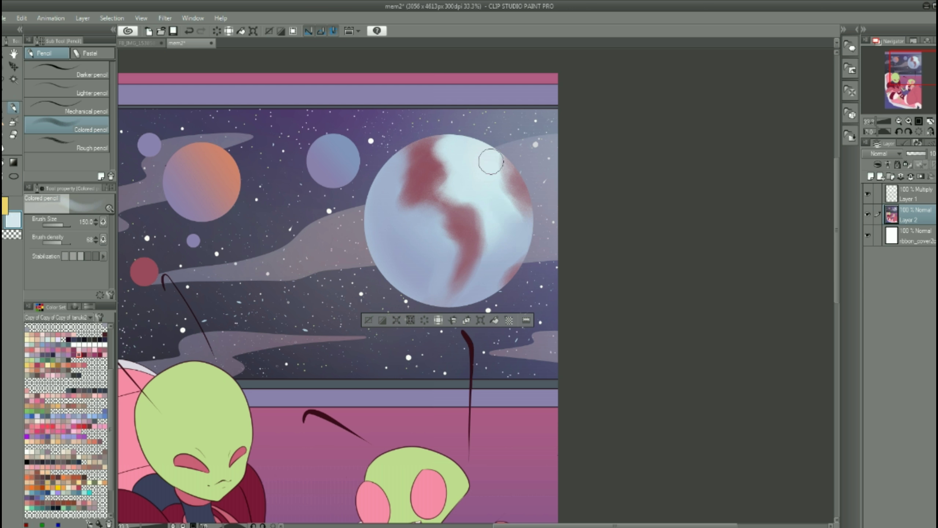
{"action": "left_click", "coordinate": [392, 161], "text": "alt"}
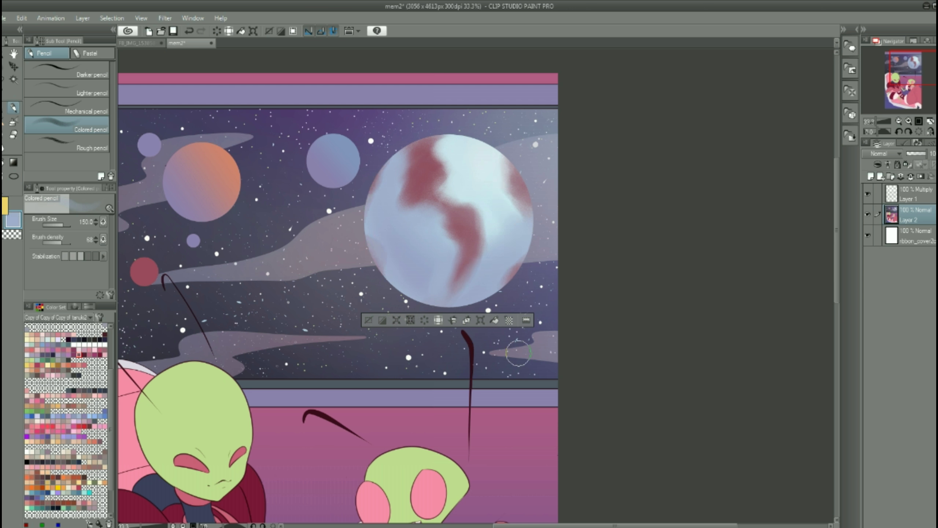
Paint white cloud swirls over the large planet with the Oil paint wet brush at size 60 and blur them
{"action": "scroll", "coordinate": [518, 353], "scroll_direction": "up", "scroll_amount": 1}
{"action": "left_click", "coordinate": [13, 121]}
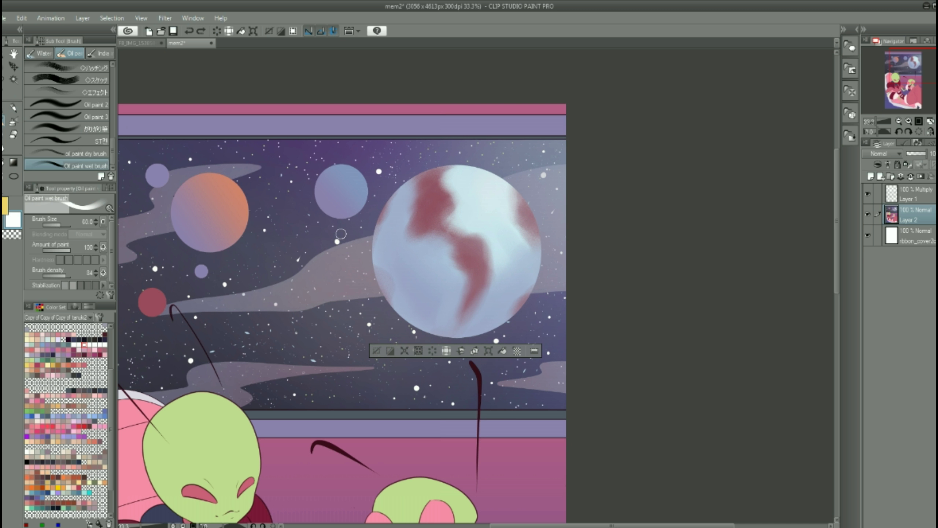
{"action": "mouse_move", "coordinate": [473, 198]}
{"action": "left_mouse_down"}
{"action": "mouse_move", "coordinate": [387, 263]}
{"action": "mouse_move", "coordinate": [409, 259]}
{"action": "mouse_move", "coordinate": [478, 199]}
{"action": "mouse_move", "coordinate": [423, 262]}
{"action": "mouse_move", "coordinate": [388, 231]}
{"action": "mouse_move", "coordinate": [429, 183]}
{"action": "mouse_move", "coordinate": [457, 312]}
{"action": "mouse_move", "coordinate": [510, 279]}
{"action": "mouse_move", "coordinate": [514, 250]}
{"action": "mouse_move", "coordinate": [419, 314]}
{"action": "left_mouse_up"}
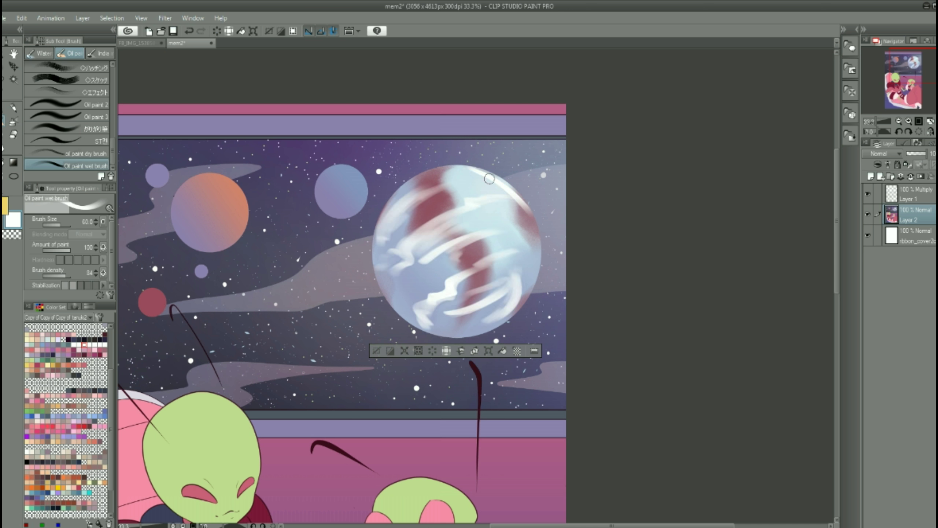
{"action": "key", "text": "j"}
{"action": "mouse_move", "coordinate": [472, 211]}
{"action": "left_mouse_down"}
{"action": "mouse_move", "coordinate": [425, 311]}
{"action": "mouse_move", "coordinate": [460, 296]}
{"action": "left_mouse_up"}
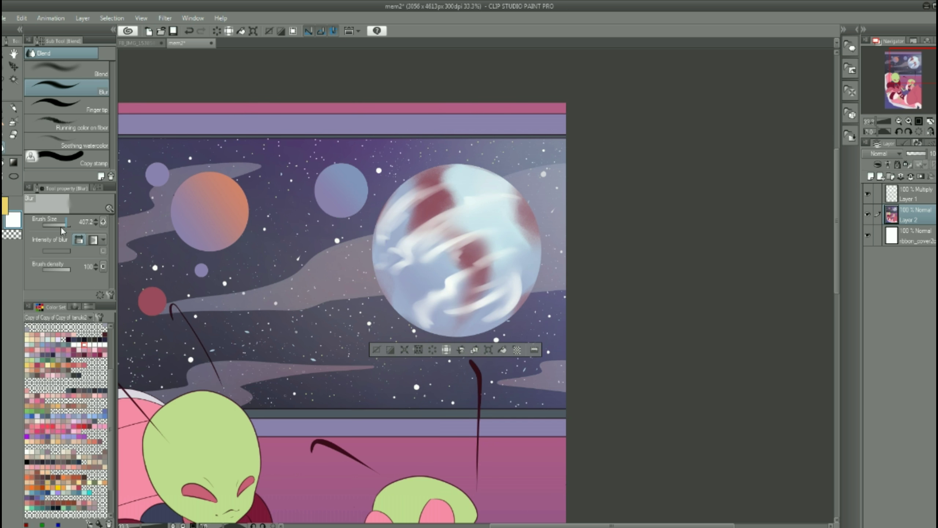
Speckle the large planet with white and blue texture using the Tone scraping airbrush
{"action": "key", "text": "b"}
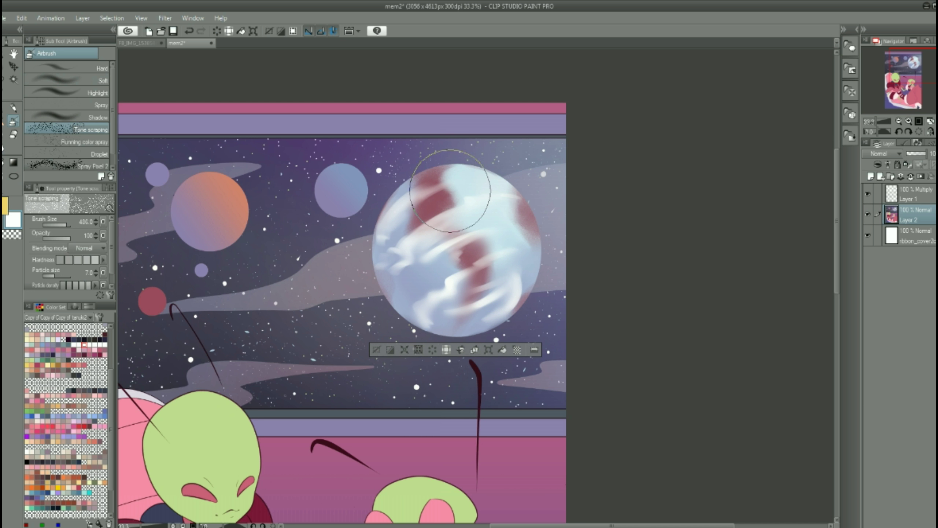
{"action": "mouse_move", "coordinate": [481, 157]}
{"action": "left_mouse_down"}
{"action": "mouse_move", "coordinate": [517, 266]}
{"action": "mouse_move", "coordinate": [499, 296]}
{"action": "left_mouse_up"}
{"action": "left_click", "coordinate": [510, 207], "text": "alt"}
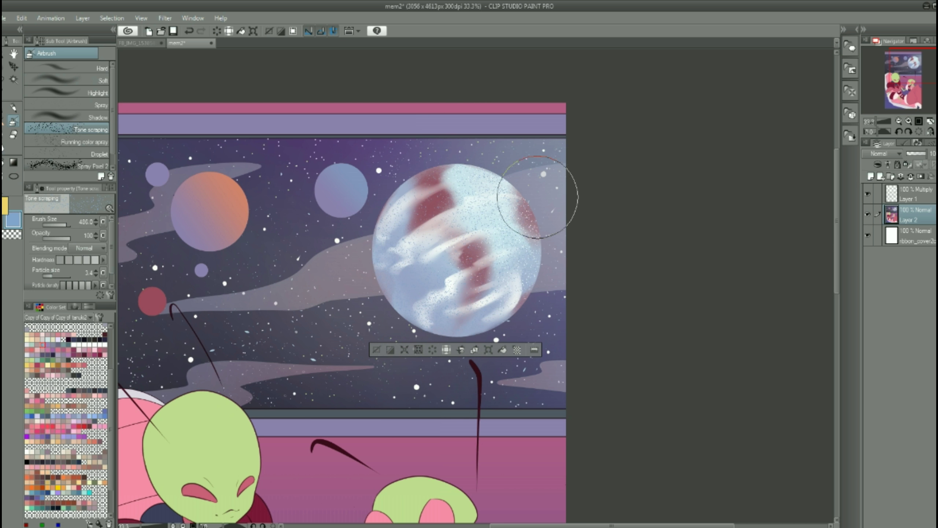
Airbrush soft blue shading and a yellow glow over the large planet, clear the selection and save the file
{"action": "left_click", "coordinate": [67, 81]}
{"action": "left_click", "coordinate": [27, 364]}
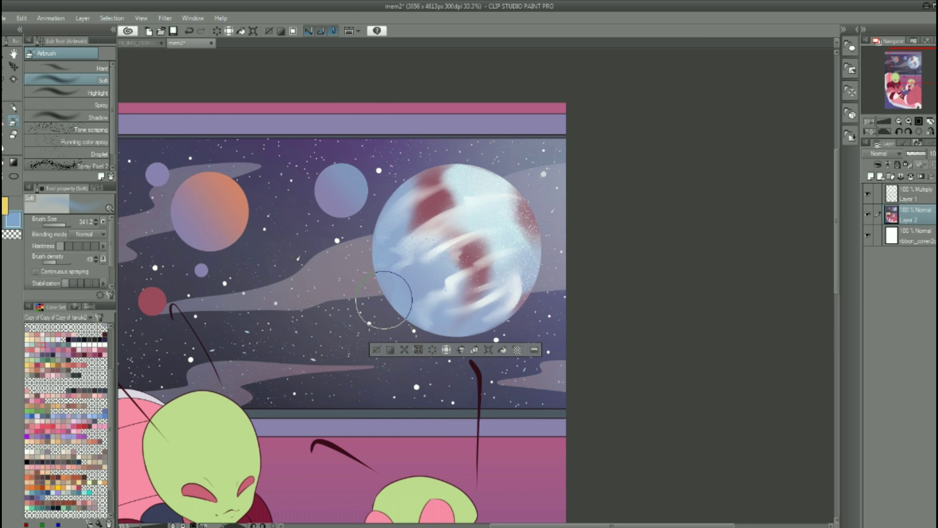
{"action": "scroll", "coordinate": [471, 201], "scroll_direction": "down", "scroll_amount": 1}
{"action": "left_click_drag", "start_coordinate": [482, 205], "coordinate": [521, 199]}
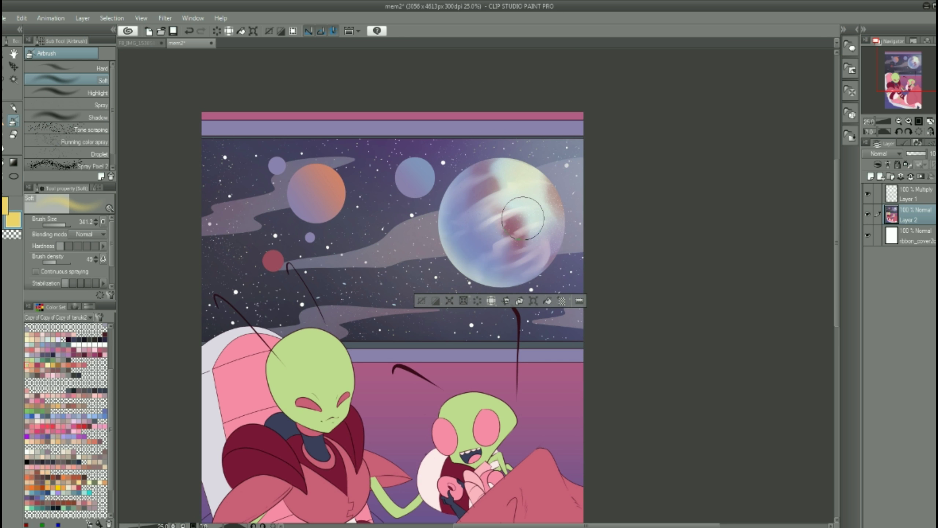
{"action": "key", "text": "m"}
{"action": "key", "text": "ctrl+d"}
{"action": "key", "text": "ctrl+s"}
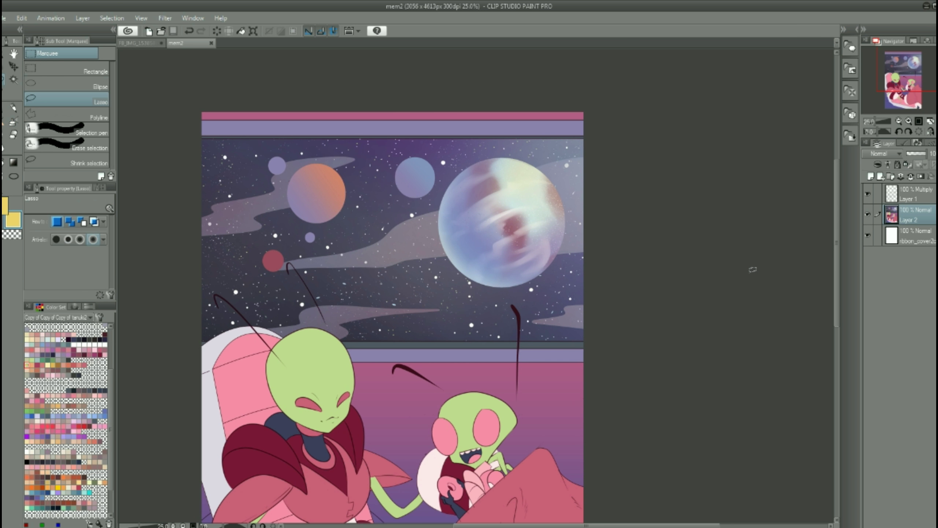
Select the medium blue planet and texture it with fine speckles using the Tone scraping airbrush
{"action": "key", "text": "w"}
{"action": "key", "text": "ctrl+a"}
{"action": "key", "text": "b"}
{"action": "mouse_move", "coordinate": [415, 274]}
{"action": "left_mouse_down"}
{"action": "mouse_move", "coordinate": [414, 185]}
{"action": "mouse_move", "coordinate": [436, 185]}
{"action": "mouse_move", "coordinate": [378, 180]}
{"action": "left_mouse_up"}
{"action": "left_click", "coordinate": [85, 129]}
{"action": "key", "text": "bracketleft"}
{"action": "key", "text": "bracketleft"}
{"action": "key", "text": "bracketleft"}
{"action": "left_click", "coordinate": [449, 182], "text": "alt"}
Shade the medium planet with soft purple, pale and pink airbrush tones, clear the selection and save the file
{"action": "key", "text": "b"}
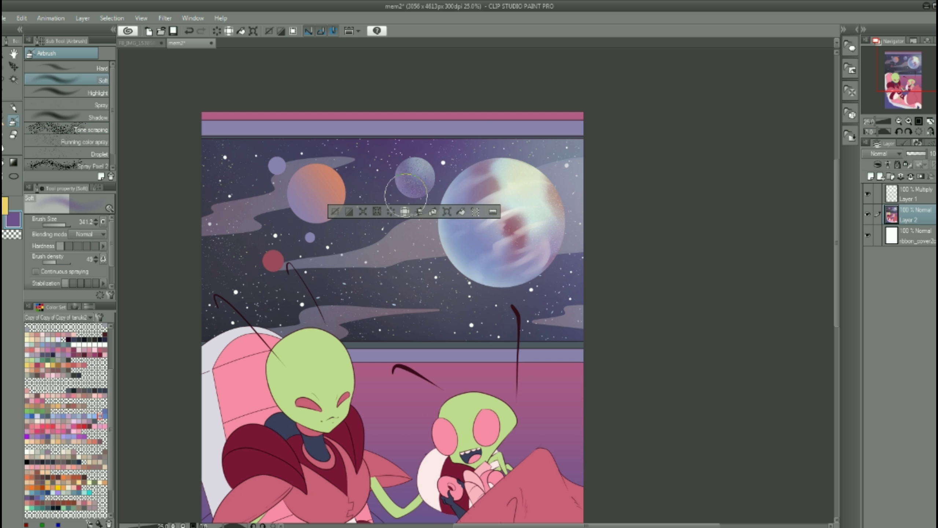
{"action": "left_click", "coordinate": [528, 185], "text": "alt"}
{"action": "left_click", "coordinate": [529, 190]}
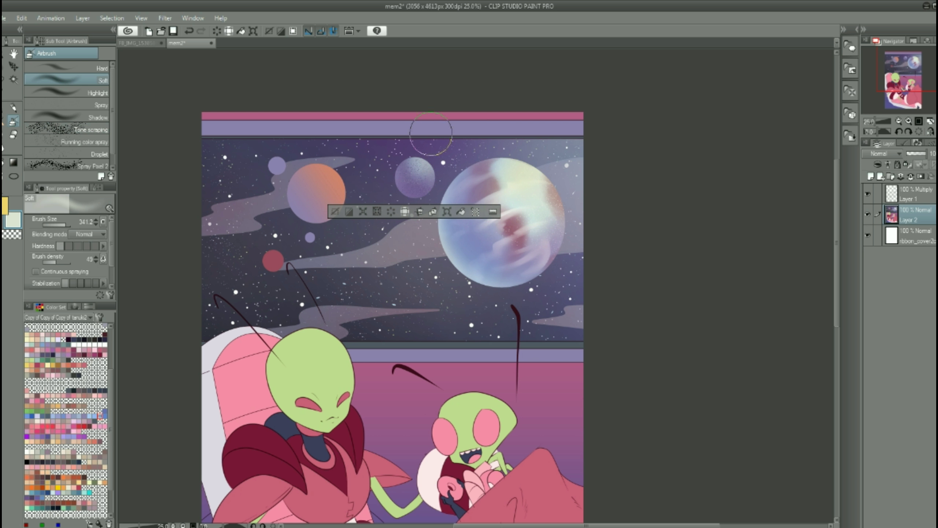
{"action": "left_click", "coordinate": [424, 218], "text": "alt"}
{"action": "key", "text": "m"}
{"action": "key", "text": "ctrl+d"}
{"action": "key", "text": "ctrl+s"}
Shade the two small purple planets with dark and purple tones using the Soft airbrush
{"action": "key", "text": "ctrl+z"}
{"action": "scroll", "coordinate": [427, 353], "scroll_direction": "up", "scroll_amount": 2}
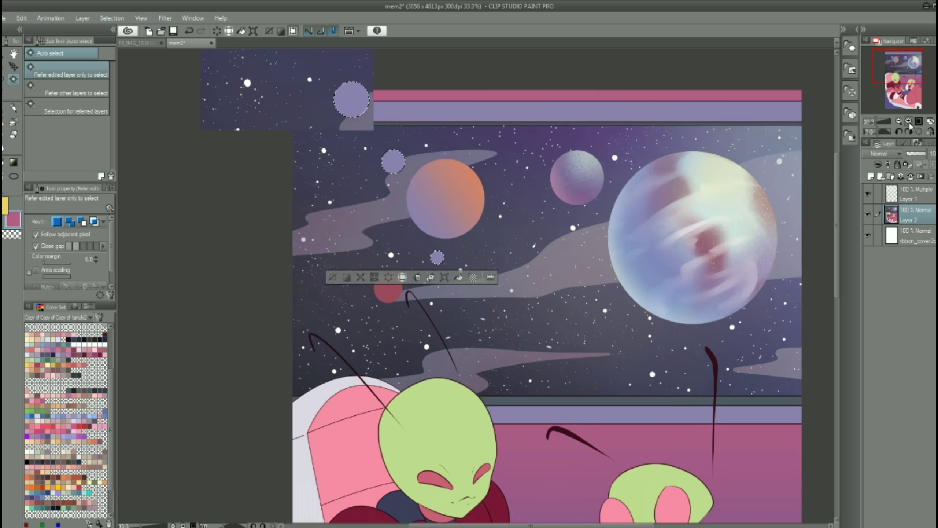
{"action": "key", "text": "b"}
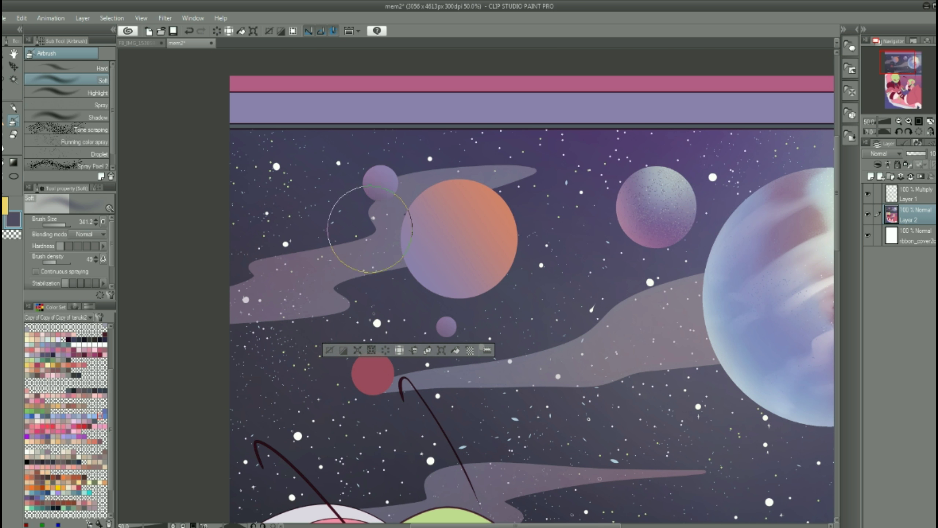
{"action": "left_click_drag", "start_coordinate": [325, 195], "coordinate": [383, 183]}
{"action": "left_click", "coordinate": [459, 191], "text": "alt"}
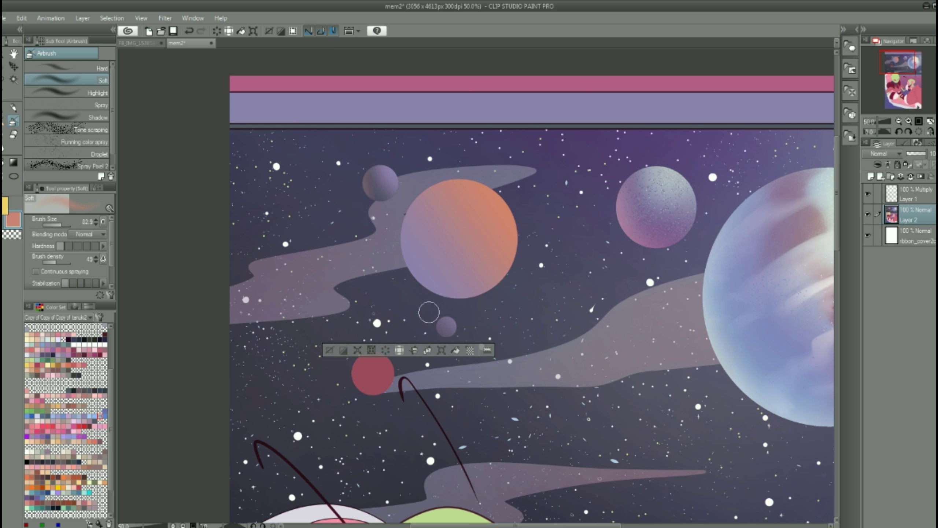
{"action": "left_click", "coordinate": [461, 272], "text": "alt"}
{"action": "left_click", "coordinate": [373, 207], "text": "alt"}
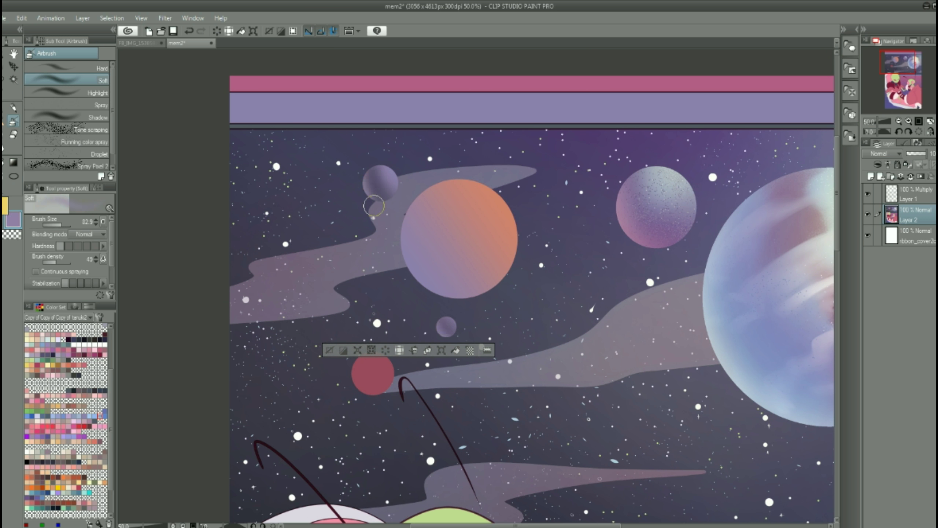
Texture the two small purple planets with dark and pale blue speckles using the Tone scraping airbrush, softened with the Soft airbrush
{"action": "left_click", "coordinate": [78, 128]}
{"action": "left_click_drag", "start_coordinate": [373, 171], "coordinate": [382, 182]}
{"action": "left_click", "coordinate": [449, 331], "text": "alt"}
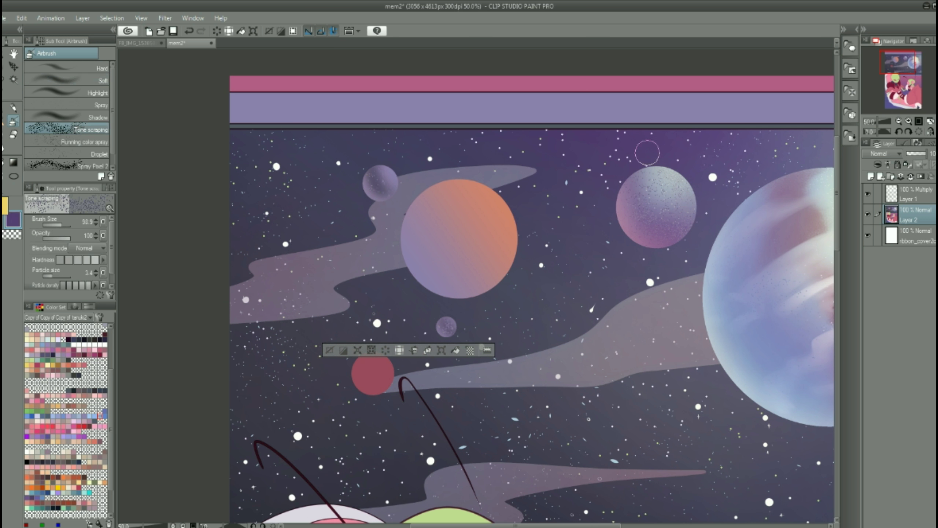
{"action": "left_click", "coordinate": [66, 80]}
{"action": "left_click", "coordinate": [827, 195], "text": "alt"}
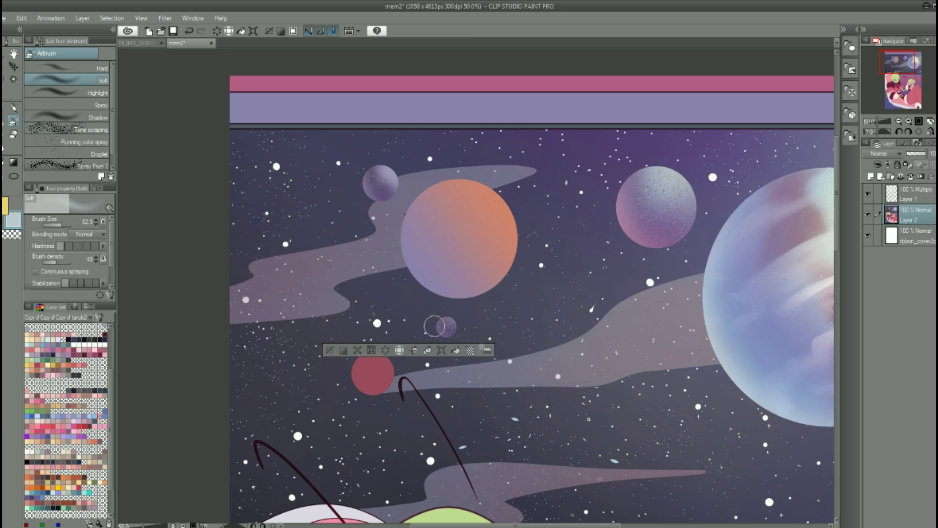
{"action": "left_click", "coordinate": [78, 129]}
{"action": "left_click_drag", "start_coordinate": [375, 173], "coordinate": [384, 185]}
{"action": "left_click", "coordinate": [66, 80]}
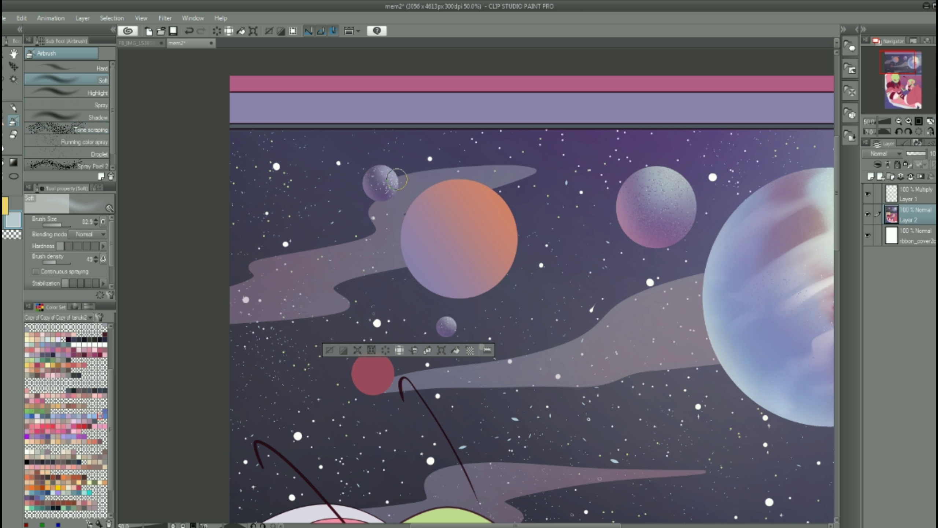
Speckle the orange planet with purple using the Tone scraping airbrush and shade it with soft, pale airbrush tones
{"action": "left_click", "coordinate": [77, 128]}
{"action": "left_click", "coordinate": [453, 233], "text": "alt"}
{"action": "scroll", "coordinate": [400, 203], "scroll_direction": "down", "scroll_amount": 1}
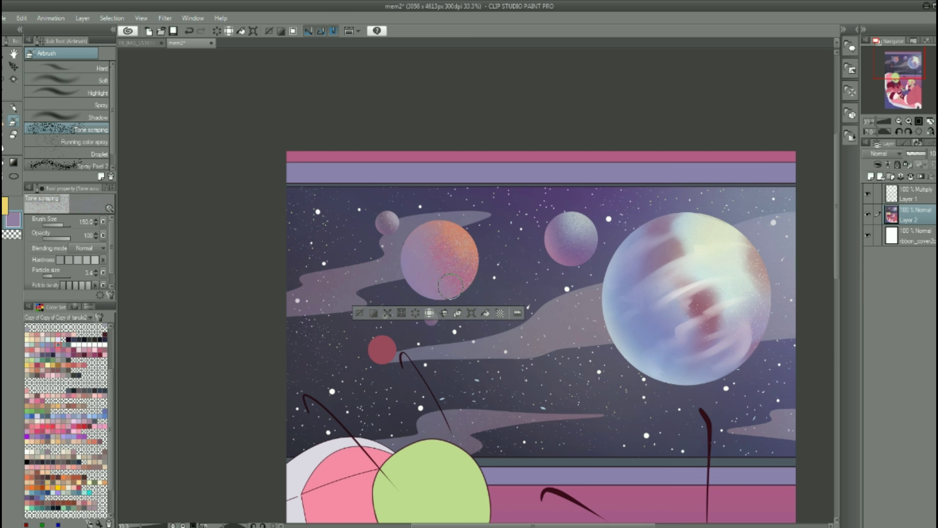
{"action": "left_click", "coordinate": [70, 81]}
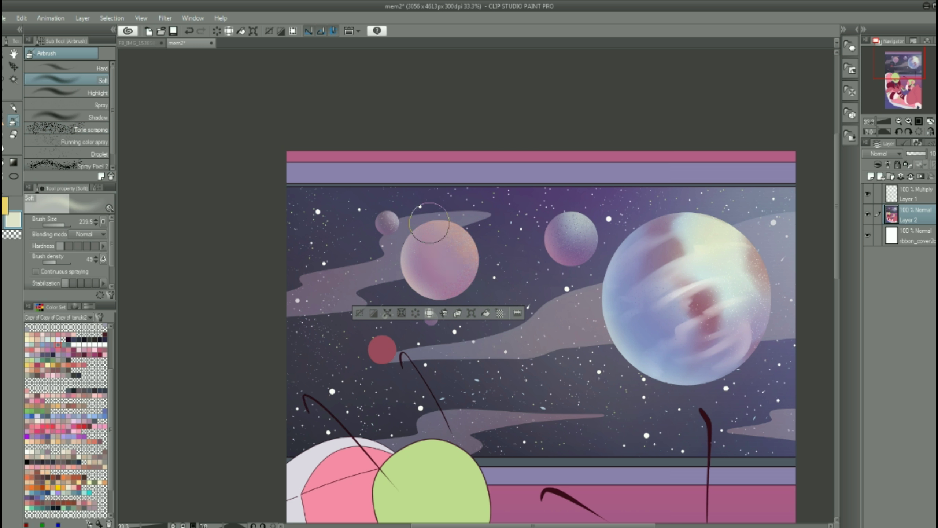
{"action": "left_click", "coordinate": [443, 252], "text": "alt"}
{"action": "scroll", "coordinate": [480, 333], "scroll_direction": "down", "scroll_amount": 2}
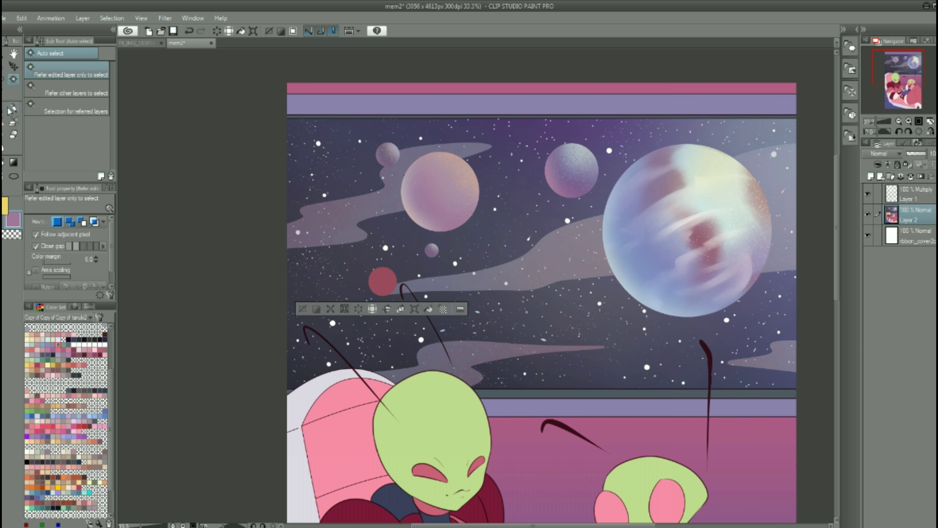
Texture the small red planet with the Tone scraping airbrush, using colors sampled from the planets
{"action": "left_click", "coordinate": [382, 280], "text": "alt"}
{"action": "left_click", "coordinate": [431, 251], "text": "alt"}
{"action": "left_click", "coordinate": [91, 129]}
{"action": "left_click", "coordinate": [371, 288], "text": "alt"}
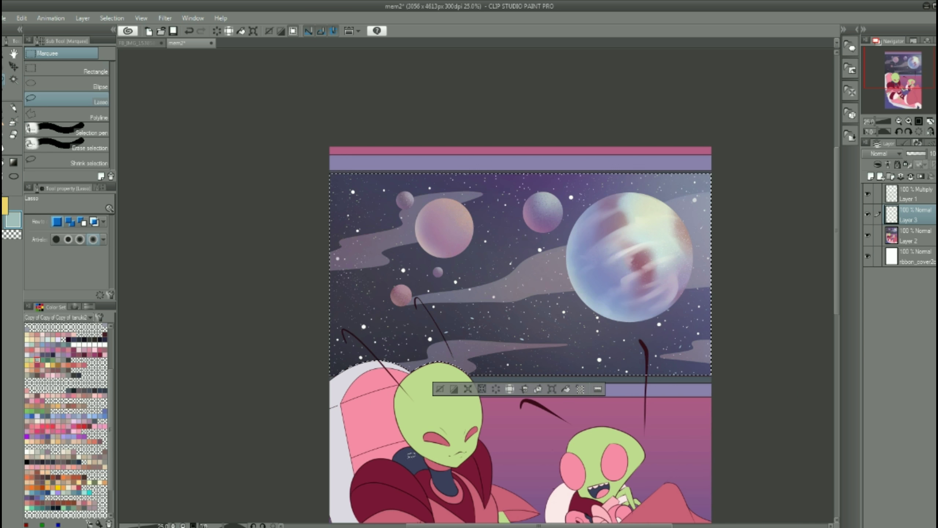
Fill the selected window area with pale blue on the new layer and reduce the layer's opacity to 27%
{"action": "key", "text": "alt+Delete"}
{"action": "left_click_drag", "start_coordinate": [927, 153], "coordinate": [909, 153]}
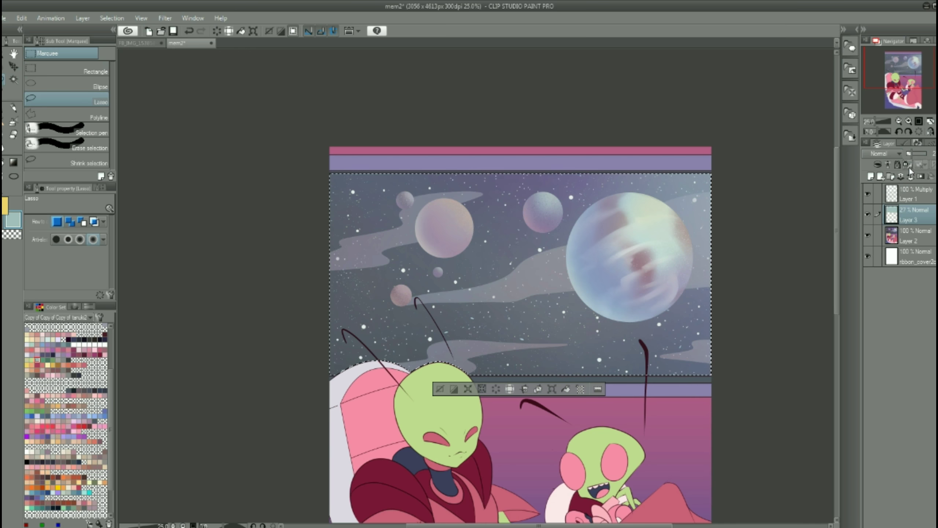
Outline four diagonal bands across the window with the Polyline selection, clear them from the pale blue layer and deselect
{"action": "left_click", "coordinate": [66, 115]}
{"action": "left_click", "coordinate": [659, 162]}
{"action": "left_click", "coordinate": [540, 406]}
{"action": "left_click", "coordinate": [583, 406]}
{"action": "double_click", "coordinate": [702, 159]}
{"action": "left_click", "coordinate": [617, 166], "text": "shift"}
{"action": "left_click", "coordinate": [501, 407]}
{"action": "left_click", "coordinate": [508, 408]}
{"action": "double_click", "coordinate": [624, 167]}
{"action": "left_click", "coordinate": [469, 167], "text": "shift"}
{"action": "left_click", "coordinate": [340, 383]}
{"action": "left_click", "coordinate": [365, 383]}
{"action": "double_click", "coordinate": [491, 167]}
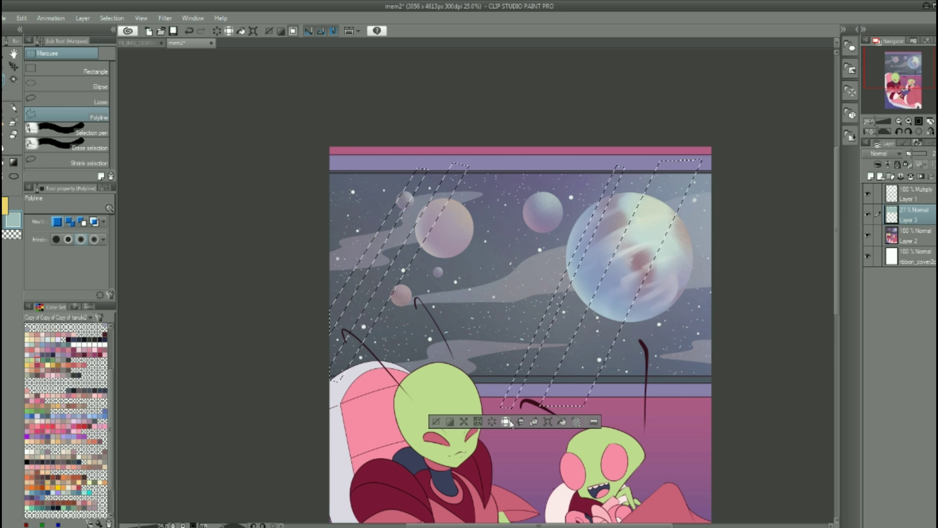
{"action": "key", "text": "alt+Delete"}
{"action": "key", "text": "ctrl+d"}
Lower the window reflection layer's opacity to 22% and save the file
{"action": "key", "text": "ctrl+minus"}
{"action": "left_click_drag", "start_coordinate": [911, 155], "coordinate": [910, 154]}
{"action": "key", "text": "ctrl+plus"}
{"action": "key", "text": "j"}
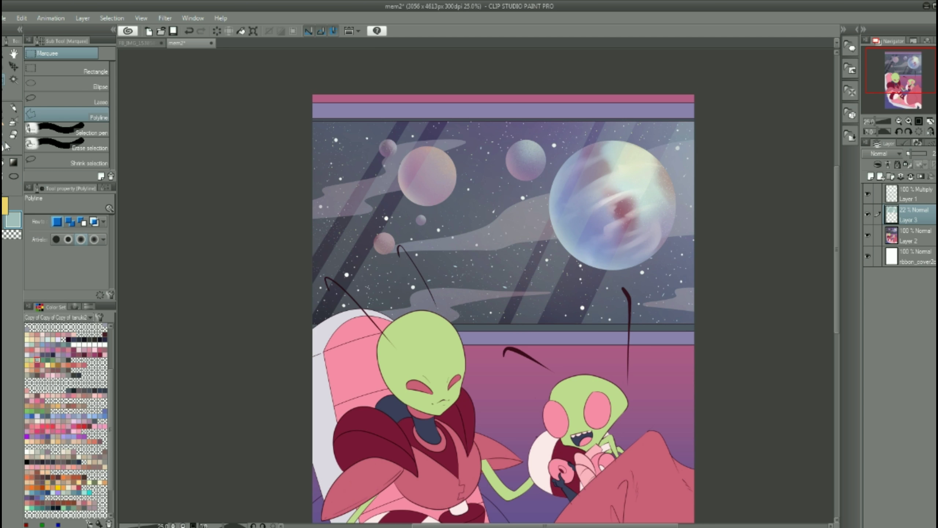
{"action": "left_click", "coordinate": [899, 122]}
{"action": "key", "text": "m"}
{"action": "key", "text": "ctrl+s"}
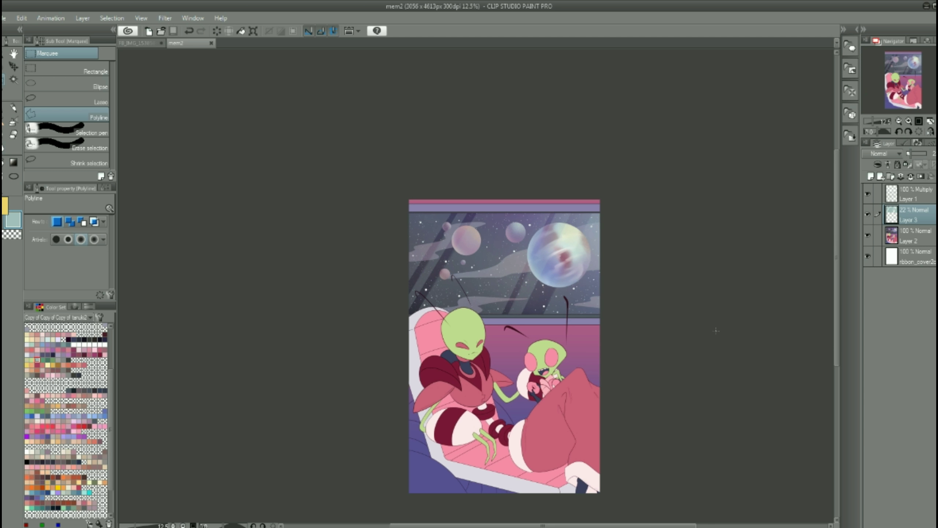
Select the window glass area and airbrush soft purple over its lower part with the Soft airbrush
{"action": "left_click", "coordinate": [892, 214], "text": "ctrl"}
{"action": "key", "text": "b"}
{"action": "left_click", "coordinate": [429, 300], "text": "alt"}
{"action": "left_click", "coordinate": [429, 301], "text": "ctrl+shift"}
{"action": "left_click_drag", "start_coordinate": [543, 292], "coordinate": [676, 310]}
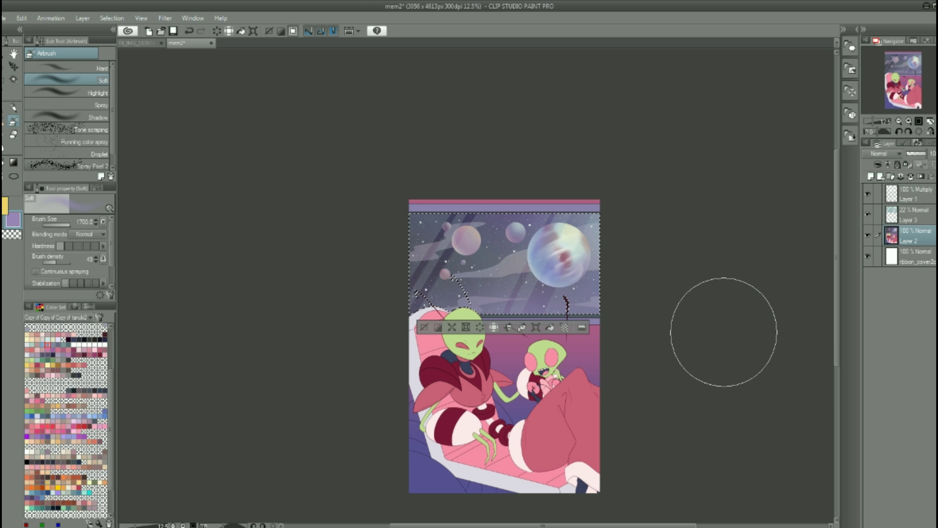
Shade the back wall and ceiling strip with purple on the 54% Multiply layer using Straight line, Fill and a 407.2 Mapping pen
{"action": "key", "text": "u"}
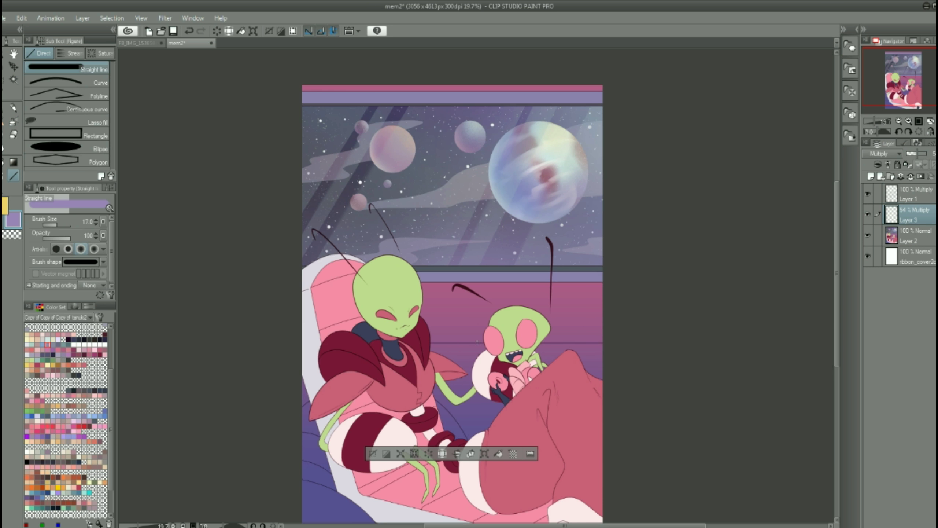
{"action": "key", "text": "g"}
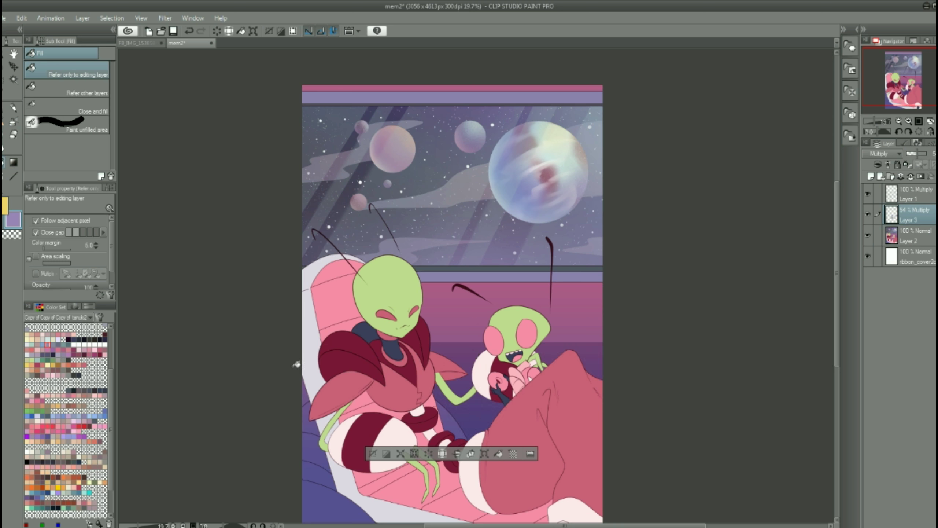
{"action": "key", "text": "p"}
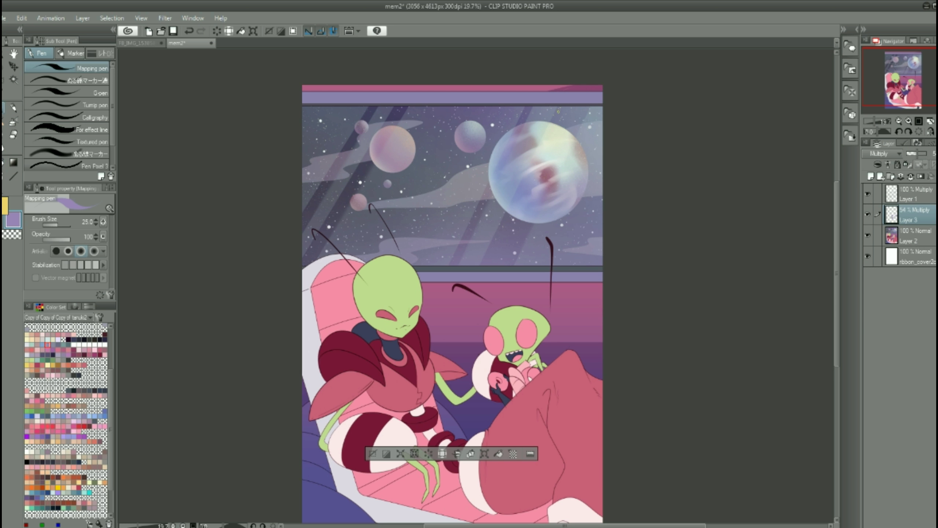
{"action": "left_click_drag", "start_coordinate": [59, 229], "coordinate": [68, 225]}
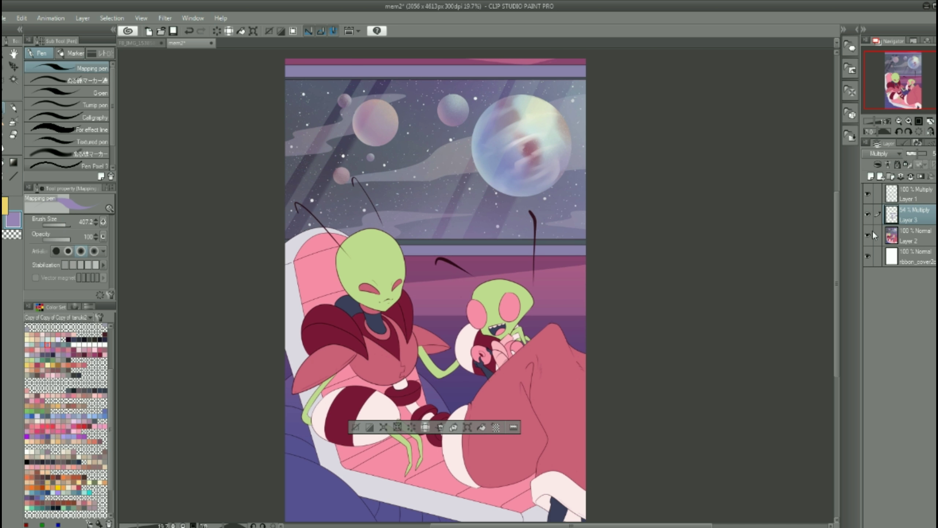
Draw purple vertical panel lines on the wall and ceiling strip on a new Multiply layer at 49% opacity
{"action": "left_click", "coordinate": [870, 176]}
{"action": "key", "text": "u"}
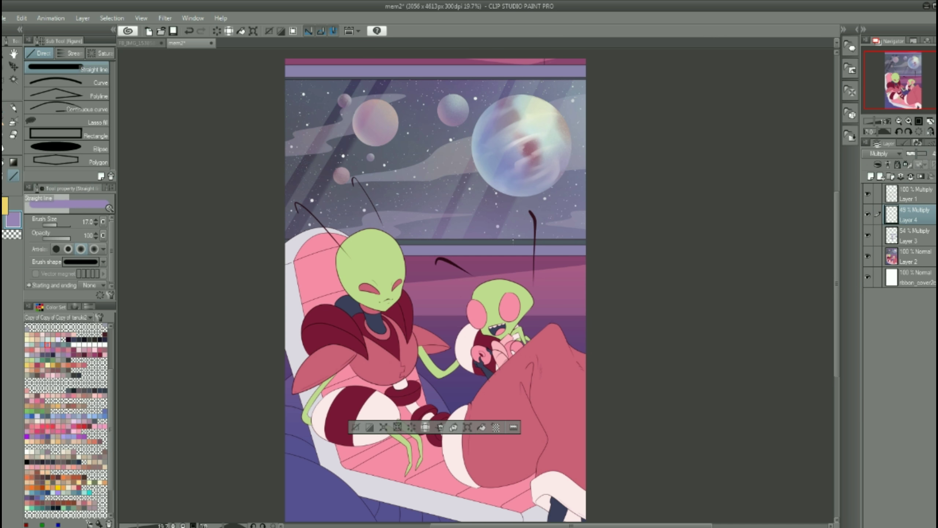
Draw muted pink highlight lines beside the wall panel seams on Layer 2 and save the file
{"action": "left_click", "coordinate": [913, 256]}
{"action": "scroll", "coordinate": [542, 48], "scroll_direction": "up", "scroll_amount": 3}
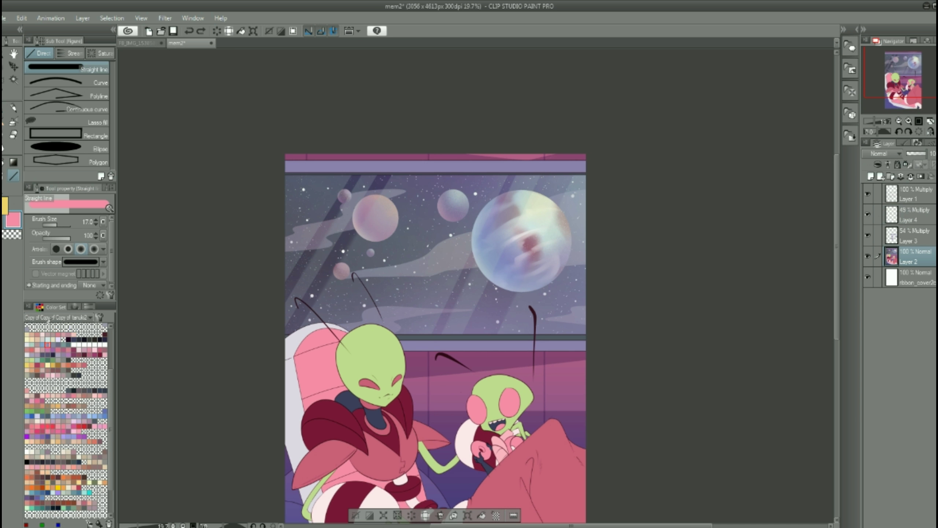
{"action": "left_click", "coordinate": [74, 306]}
{"action": "mouse_move", "coordinate": [258, 303]}
{"action": "left_mouse_down"}
{"action": "mouse_move", "coordinate": [240, 282]}
{"action": "mouse_move", "coordinate": [239, 321]}
{"action": "mouse_move", "coordinate": [254, 256]}
{"action": "mouse_move", "coordinate": [253, 310]}
{"action": "left_mouse_up"}
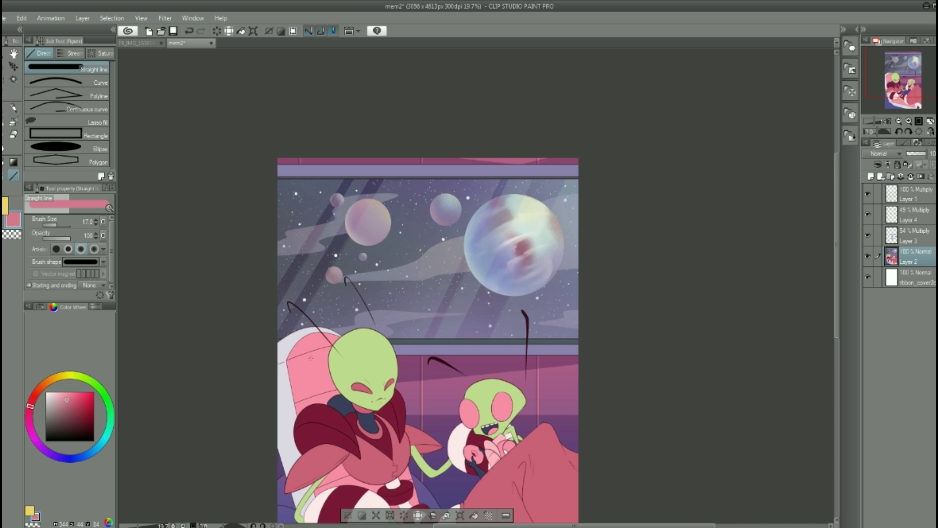
{"action": "scroll", "coordinate": [479, 349], "scroll_direction": "down", "scroll_amount": 3}
{"action": "key", "text": "ctrl+s"}
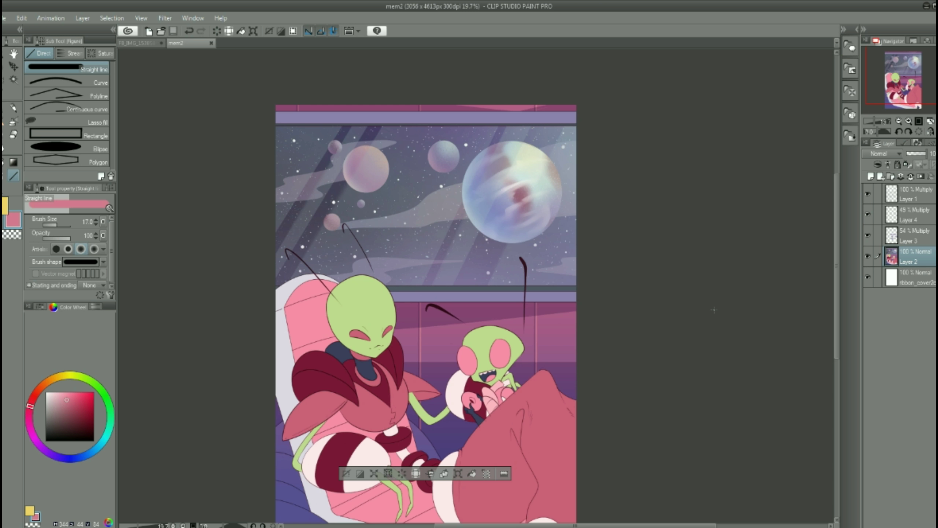
Airbrush soft blue over the lower part of the back wall with the Soft airbrush
{"action": "left_click", "coordinate": [13, 121]}
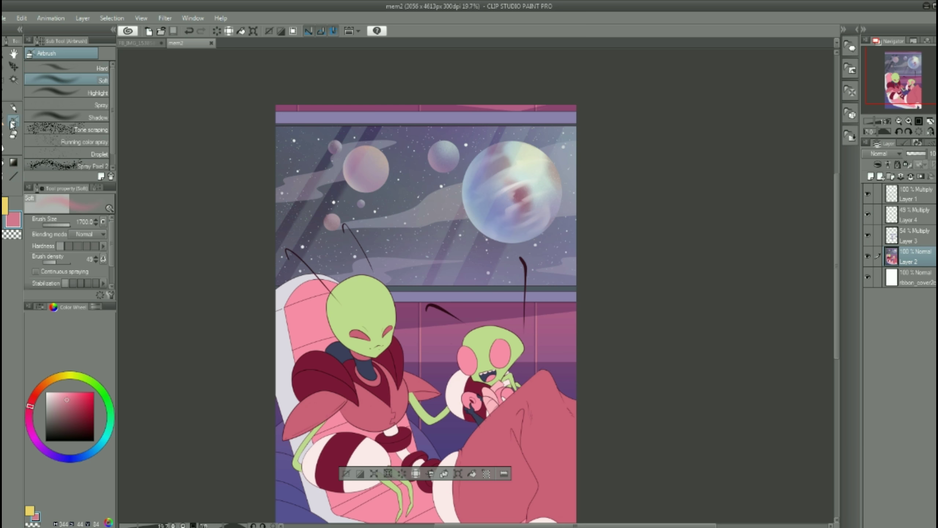
{"action": "left_click", "coordinate": [39, 307]}
{"action": "left_click", "coordinate": [104, 411]}
{"action": "scroll", "coordinate": [236, 351], "scroll_direction": "down", "scroll_amount": 4}
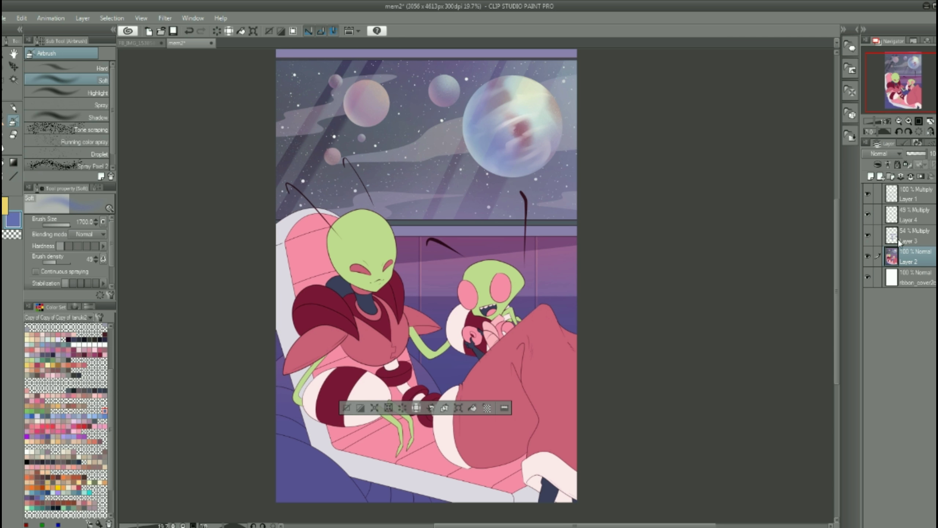
Soften the wall shadow edges on the 54% Multiply layer with the Blur tool
{"action": "key", "text": "alt+bracketright"}
{"action": "key", "text": "j"}
{"action": "left_click_drag", "start_coordinate": [530, 202], "coordinate": [549, 245]}
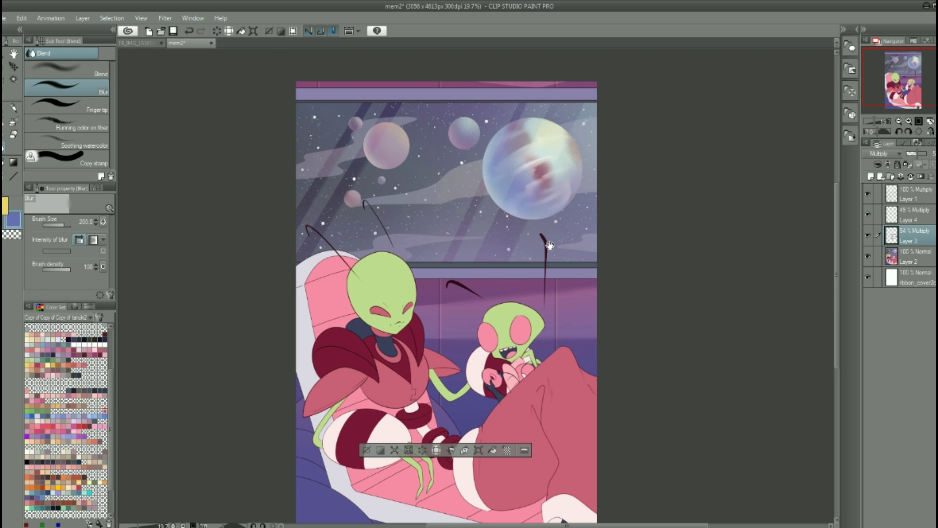
Outline and fill a pink shadow along the chair side of the larger alien's head on the 54% Multiply layer
{"action": "key", "text": "ctrl+plus"}
{"action": "key", "text": "ctrl+plus"}
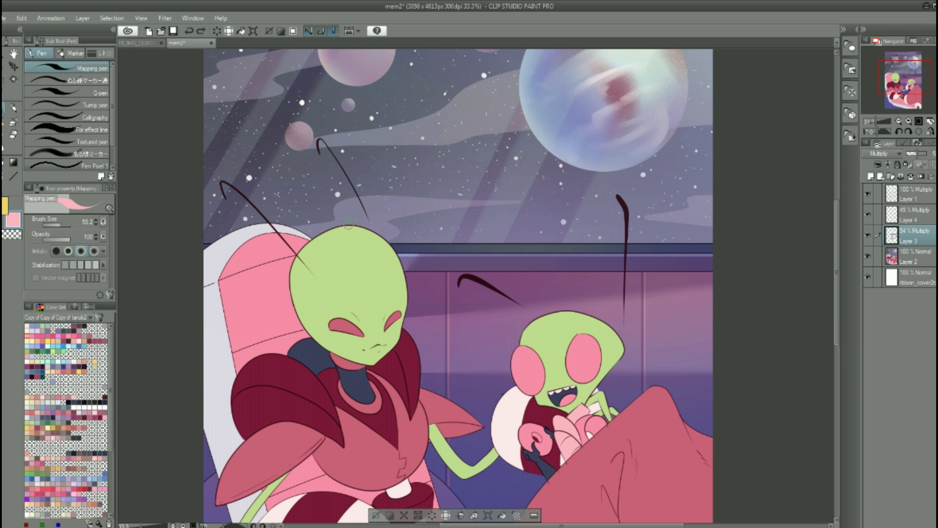
{"action": "key", "text": "g"}
{"action": "key", "text": "p"}
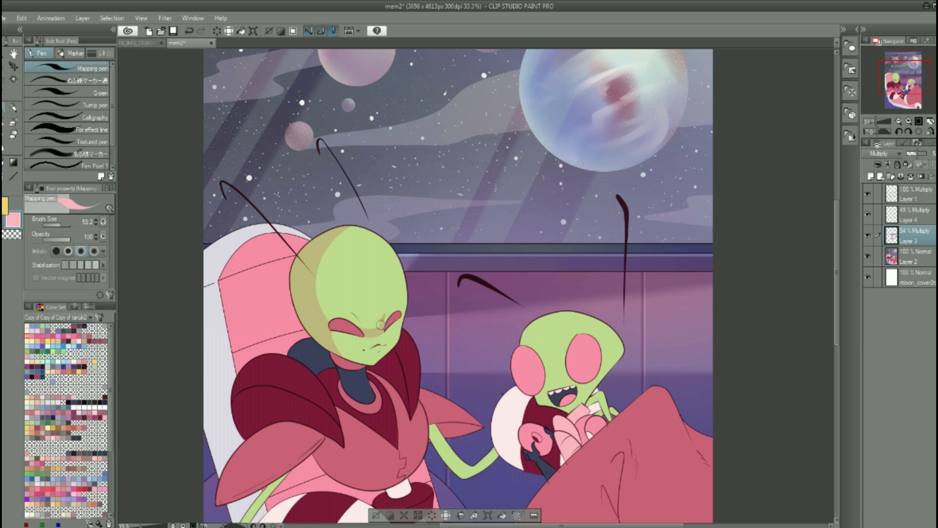
Add shadows around the larger alien's eyes and brow with the Mapping pen, cleaning the edges with the Hard eraser
{"action": "scroll", "coordinate": [327, 316], "scroll_direction": "up", "scroll_amount": 2}
{"action": "key", "text": "e"}
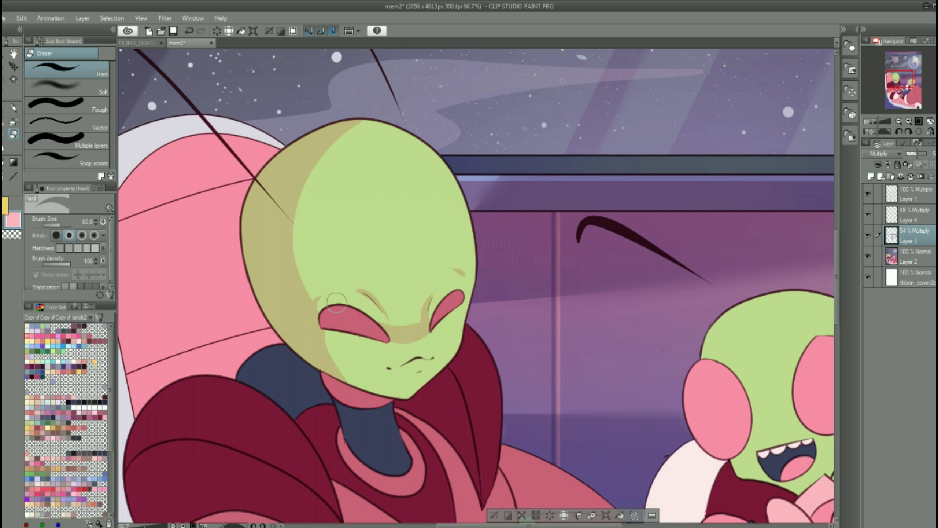
{"action": "key", "text": "p"}
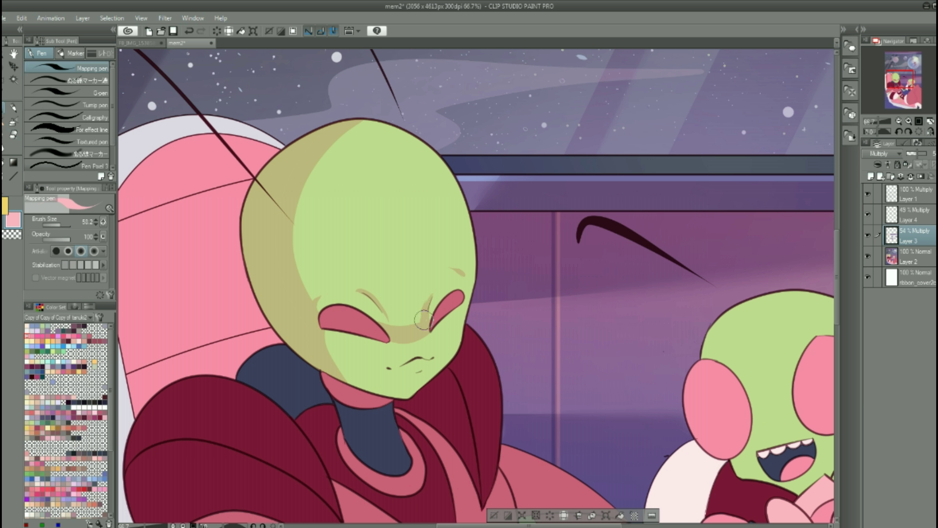
Shade the larger alien's mouth, cheek and chin with the Mapping pen and trim the shadows with the Hard eraser
{"action": "scroll", "coordinate": [392, 327], "scroll_direction": "up", "scroll_amount": 2}
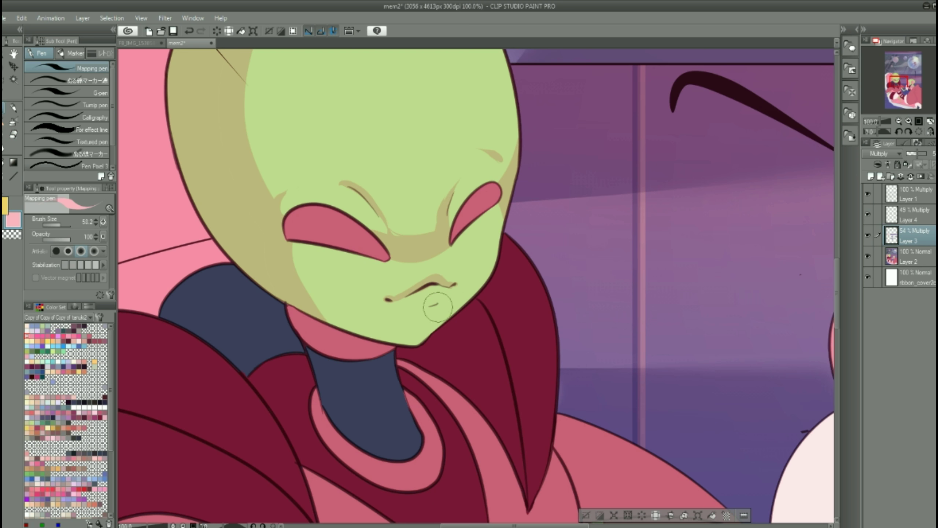
{"action": "left_click_drag", "start_coordinate": [429, 310], "coordinate": [477, 331]}
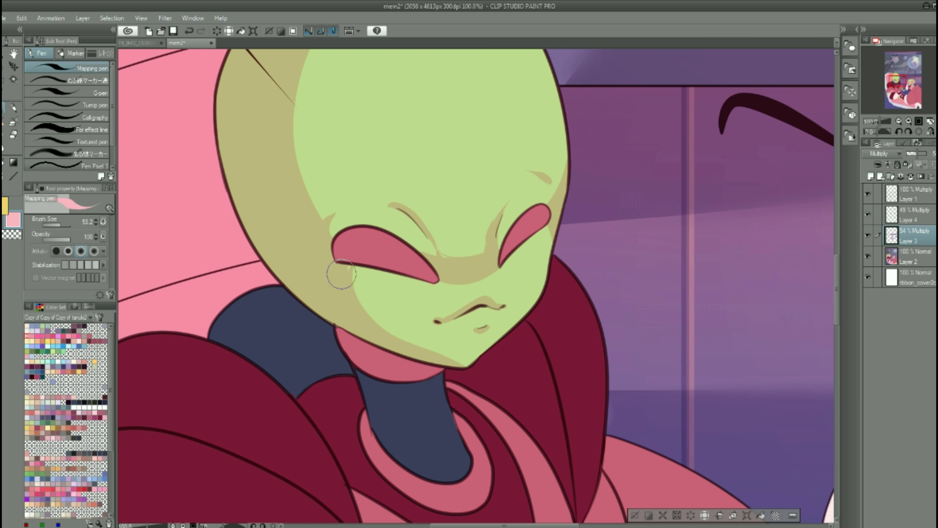
{"action": "key", "text": "e"}
{"action": "scroll", "coordinate": [509, 235], "scroll_direction": "up", "scroll_amount": 3}
{"action": "key", "text": "p"}
{"action": "scroll", "coordinate": [548, 272], "scroll_direction": "down", "scroll_amount": 10}
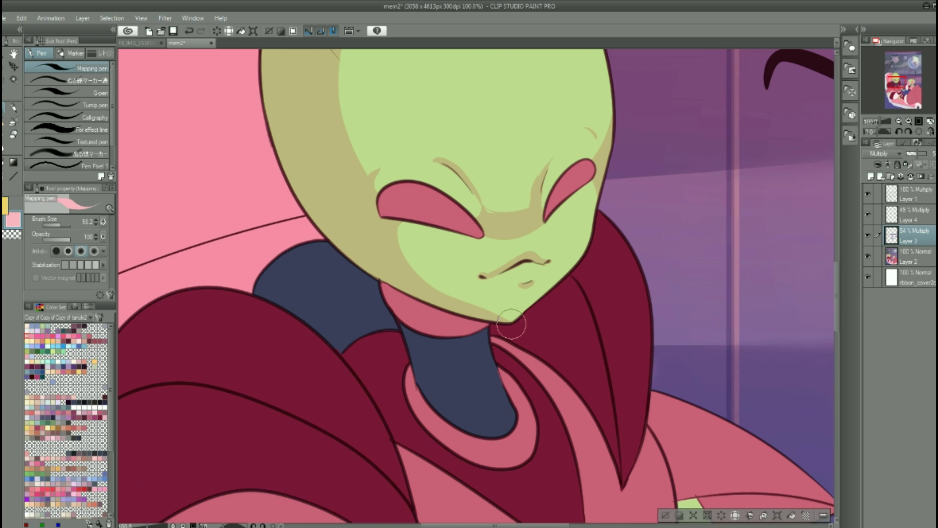
Paint shadows along the two green fingers of the larger alien's resting hand with the Mapping pen
{"action": "scroll", "coordinate": [366, 266], "scroll_direction": "down", "scroll_amount": 2}
{"action": "scroll", "coordinate": [366, 266], "scroll_direction": "right", "scroll_amount": 8}
{"action": "mouse_move", "coordinate": [371, 166]}
{"action": "left_mouse_down"}
{"action": "mouse_move", "coordinate": [457, 260]}
{"action": "mouse_move", "coordinate": [463, 410]}
{"action": "left_mouse_up"}
{"action": "left_click_drag", "start_coordinate": [318, 209], "coordinate": [408, 441]}
{"action": "scroll", "coordinate": [420, 254], "scroll_direction": "up", "scroll_amount": 3}
{"action": "scroll", "coordinate": [405, 223], "scroll_direction": "left", "scroll_amount": 2}
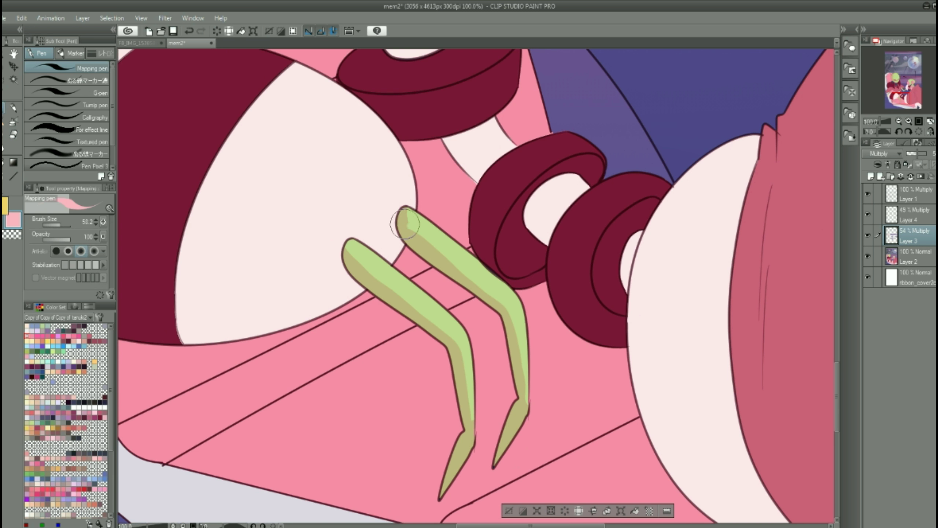
Extend the shadows past the joints of the larger alien's two green fingers and trim them with the Hard eraser
{"action": "left_click_drag", "start_coordinate": [458, 351], "coordinate": [478, 411]}
{"action": "left_click_drag", "start_coordinate": [517, 312], "coordinate": [522, 402]}
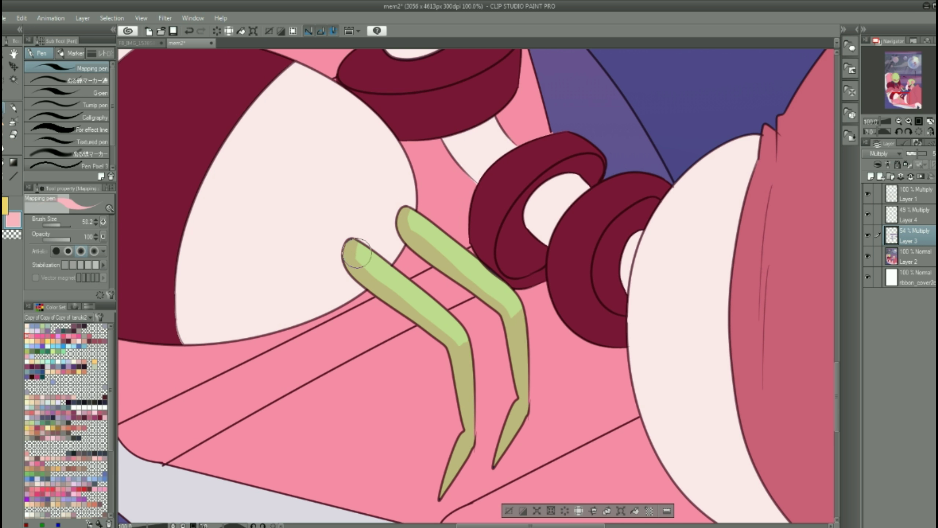
{"action": "key", "text": "e"}
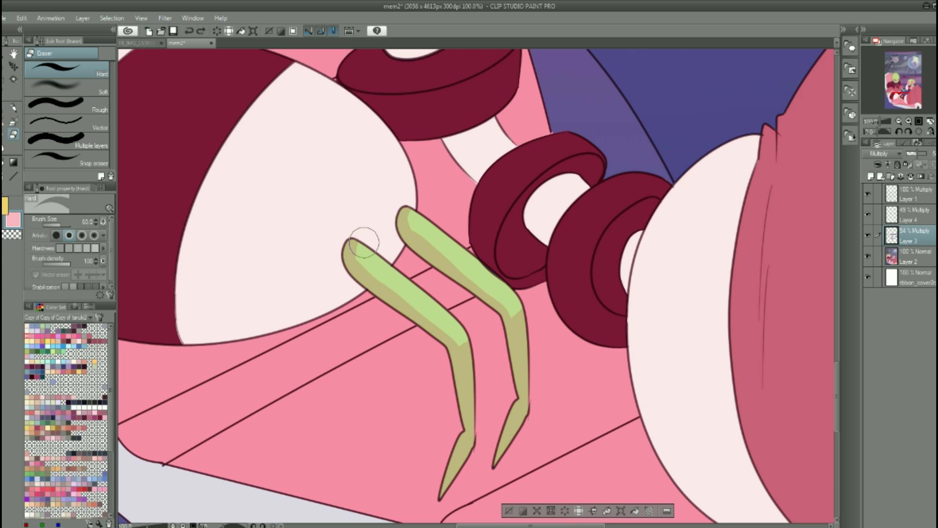
{"action": "scroll", "coordinate": [502, 299], "scroll_direction": "down", "scroll_amount": 2}
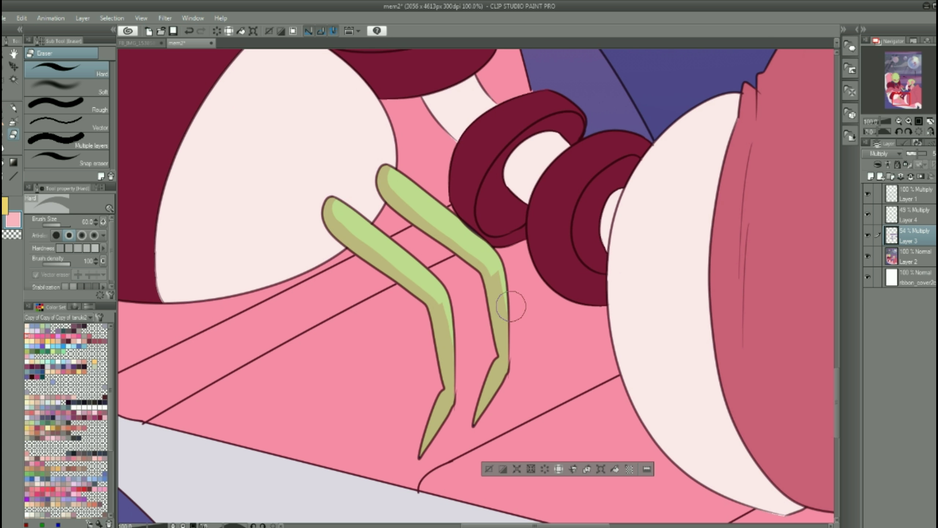
Paint Mapping pen shadows on the smaller alien's green hand by the blanket and soften the skin shadows with Blur
{"action": "key", "text": "p"}
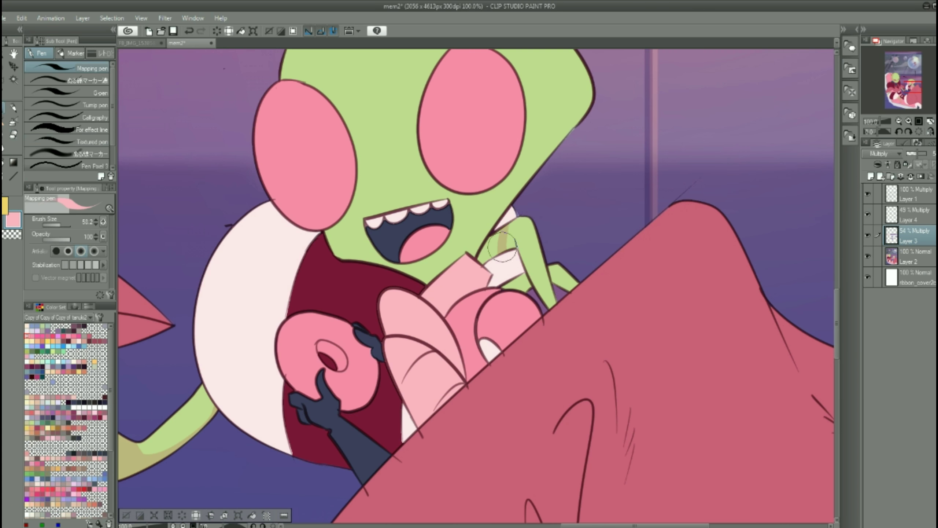
{"action": "left_click_drag", "start_coordinate": [503, 247], "coordinate": [528, 216]}
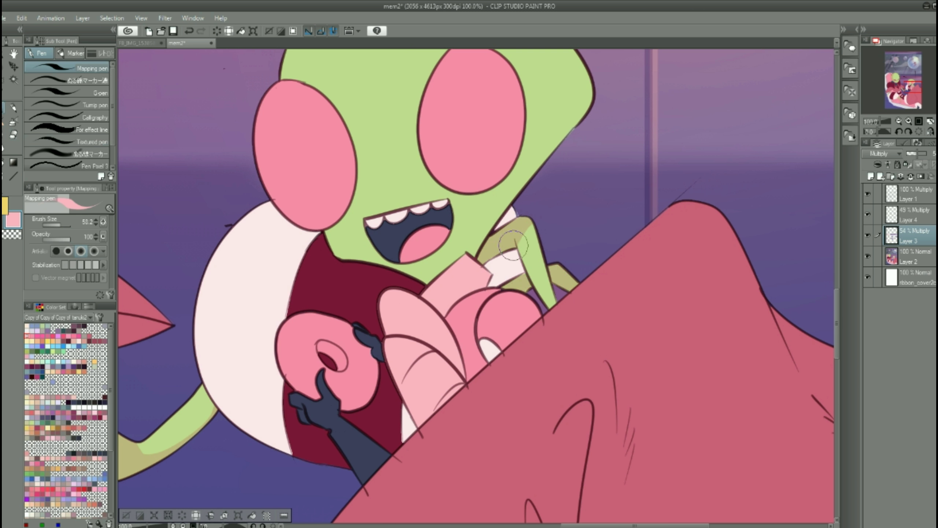
{"action": "left_click_drag", "start_coordinate": [535, 236], "coordinate": [643, 325]}
{"action": "mouse_move", "coordinate": [554, 362]}
{"action": "left_mouse_down"}
{"action": "mouse_move", "coordinate": [614, 120]}
{"action": "mouse_move", "coordinate": [561, 282]}
{"action": "left_mouse_up"}
{"action": "scroll", "coordinate": [476, 288], "scroll_direction": "down", "scroll_amount": 3}
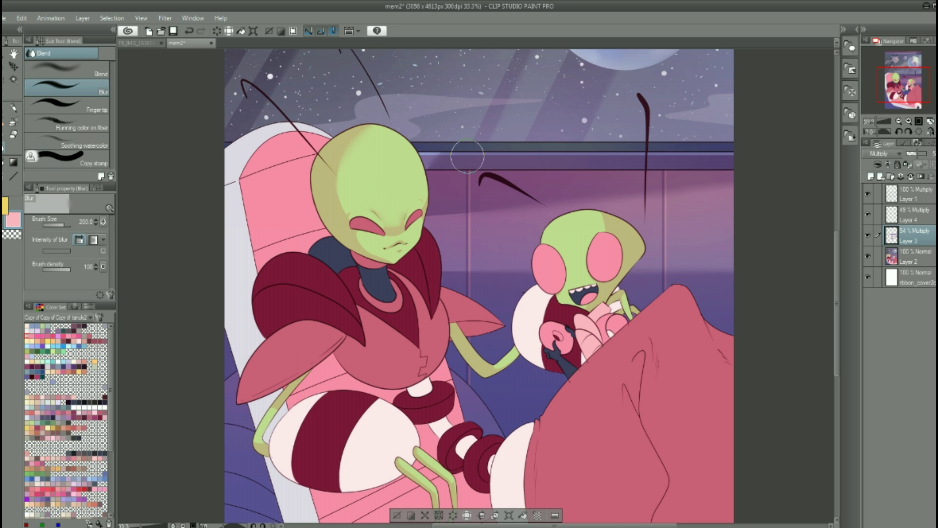
{"action": "mouse_move", "coordinate": [451, 493]}
{"action": "left_mouse_down"}
{"action": "mouse_move", "coordinate": [414, 464]}
{"action": "mouse_move", "coordinate": [351, 493]}
{"action": "mouse_move", "coordinate": [480, 524]}
{"action": "left_mouse_up"}
Airbrush soft cream light and lilac shade over both aliens' green skin on Layer 2 with the Soft airbrush
{"action": "key", "text": "b"}
{"action": "left_click", "coordinate": [83, 358]}
{"action": "left_click", "coordinate": [910, 256]}
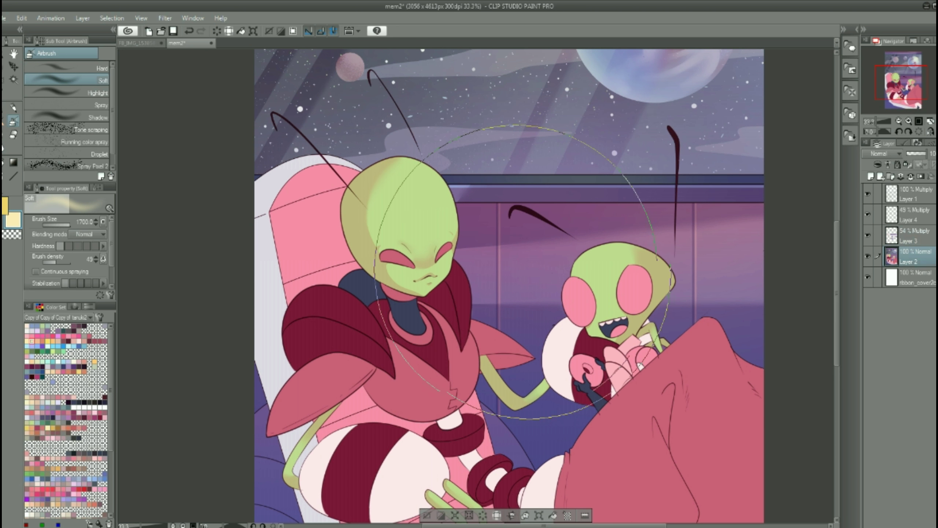
{"action": "mouse_move", "coordinate": [449, 177]}
{"action": "left_mouse_down"}
{"action": "mouse_move", "coordinate": [425, 222]}
{"action": "mouse_move", "coordinate": [413, 174]}
{"action": "left_mouse_up"}
{"action": "left_click_drag", "start_coordinate": [572, 373], "coordinate": [638, 360]}
{"action": "key", "text": "ctrl+minus"}
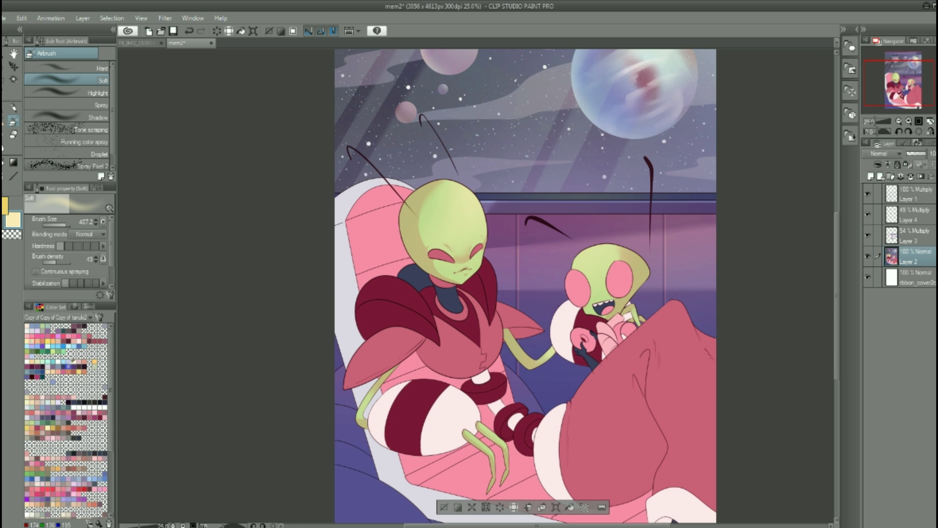
{"action": "left_click", "coordinate": [68, 366]}
{"action": "left_click_drag", "start_coordinate": [421, 337], "coordinate": [442, 275]}
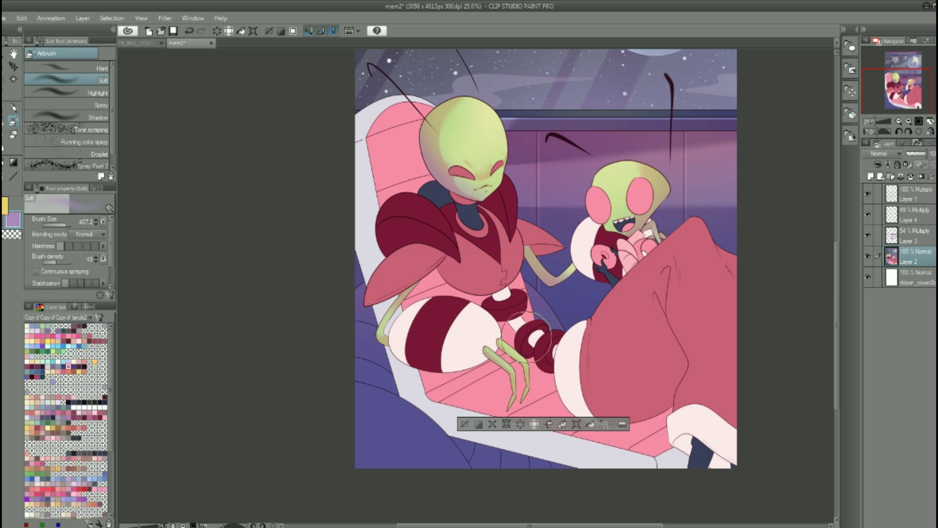
Add a Normal layer above the 49% Multiply layer and paint a pale rim highlight along the larger alien's jaw
{"action": "left_click", "coordinate": [901, 215]}
{"action": "left_click", "coordinate": [870, 176]}
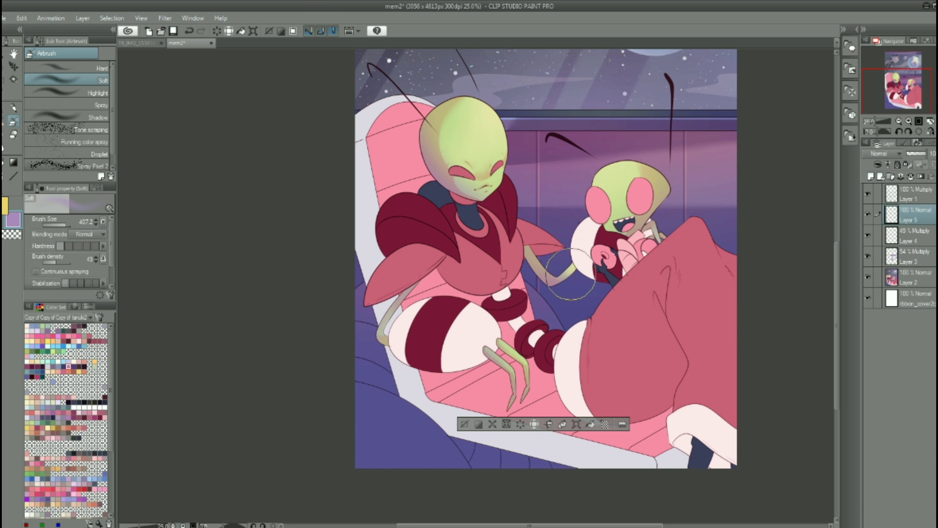
{"action": "mouse_move", "coordinate": [648, 137]}
{"action": "left_mouse_down"}
{"action": "mouse_move", "coordinate": [665, 170]}
{"action": "mouse_move", "coordinate": [627, 159]}
{"action": "mouse_move", "coordinate": [644, 222]}
{"action": "left_mouse_up"}
{"action": "key", "text": "ctrl+plus"}
{"action": "key", "text": "ctrl+plus"}
{"action": "key", "text": "ctrl+plus"}
{"action": "left_click", "coordinate": [13, 108]}
{"action": "key", "text": "p"}
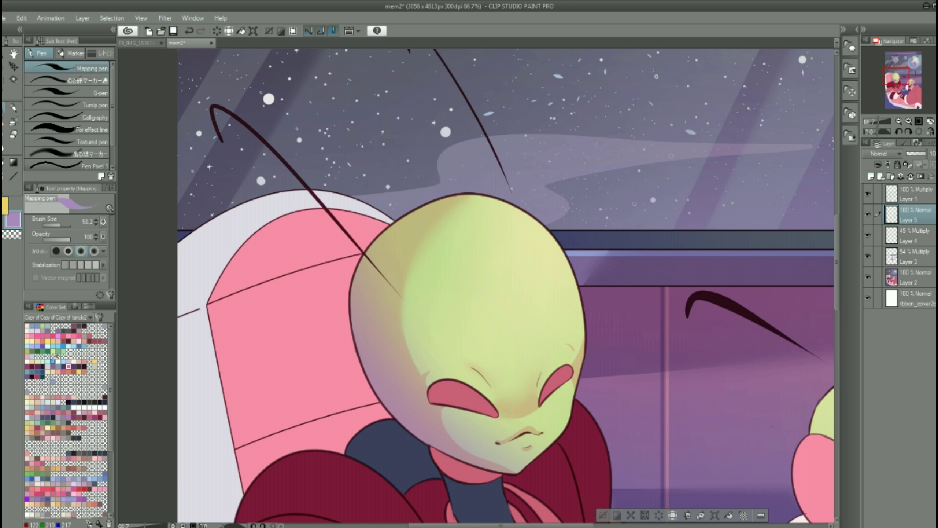
{"action": "key", "text": "ctrl+plus"}
{"action": "key", "text": "ctrl+plus"}
{"action": "left_click_drag", "start_coordinate": [595, 287], "coordinate": [576, 314]}
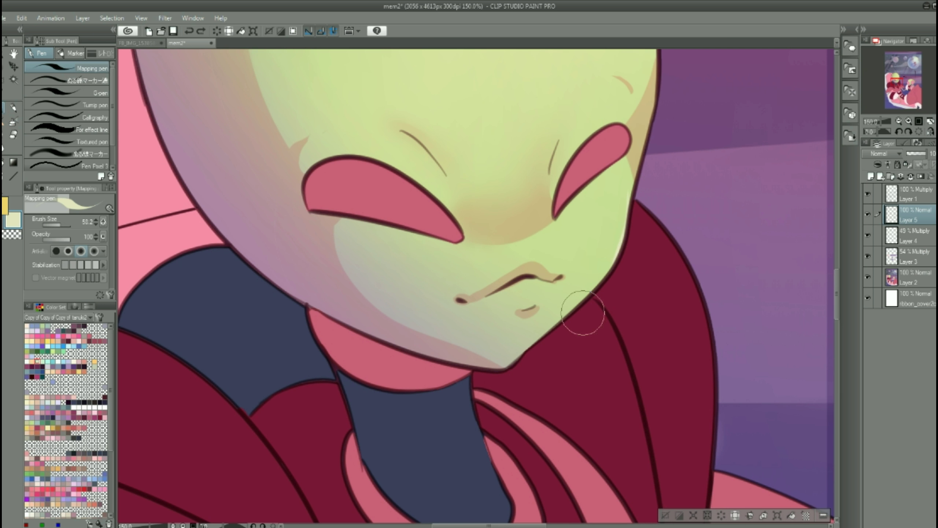
Paint pale Mapping pen highlights on the larger alien's cheeks, brow creases and window-side head edge
{"action": "left_click_drag", "start_coordinate": [510, 298], "coordinate": [525, 295]}
{"action": "left_click", "coordinate": [536, 294]}
{"action": "left_click_drag", "start_coordinate": [609, 200], "coordinate": [607, 203]}
{"action": "left_click_drag", "start_coordinate": [607, 216], "coordinate": [605, 222]}
{"action": "left_click", "coordinate": [403, 240]}
{"action": "left_click_drag", "start_coordinate": [411, 250], "coordinate": [416, 257]}
{"action": "left_click_drag", "start_coordinate": [553, 274], "coordinate": [541, 351]}
{"action": "left_click_drag", "start_coordinate": [547, 218], "coordinate": [545, 237]}
{"action": "left_click_drag", "start_coordinate": [392, 212], "coordinate": [430, 253]}
{"action": "scroll", "coordinate": [655, 142], "scroll_direction": "down", "scroll_amount": 2}
{"action": "left_click_drag", "start_coordinate": [548, 128], "coordinate": [548, 222]}
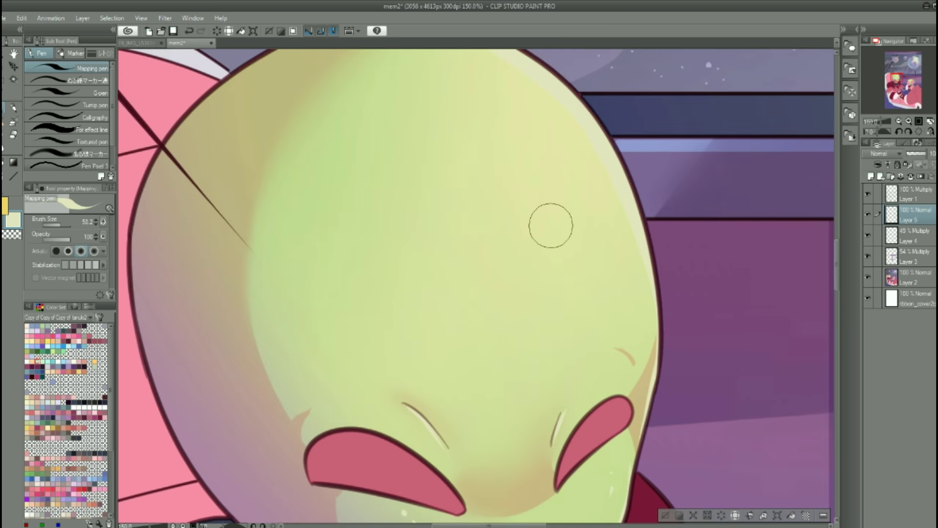
Paint thin pale highlights along the upper edges of the larger alien's two resting fingers
{"action": "scroll", "coordinate": [548, 222], "scroll_direction": "down", "scroll_amount": 2}
{"action": "left_click", "coordinate": [908, 121]}
{"action": "scroll", "coordinate": [600, 381], "scroll_direction": "up", "scroll_amount": 3}
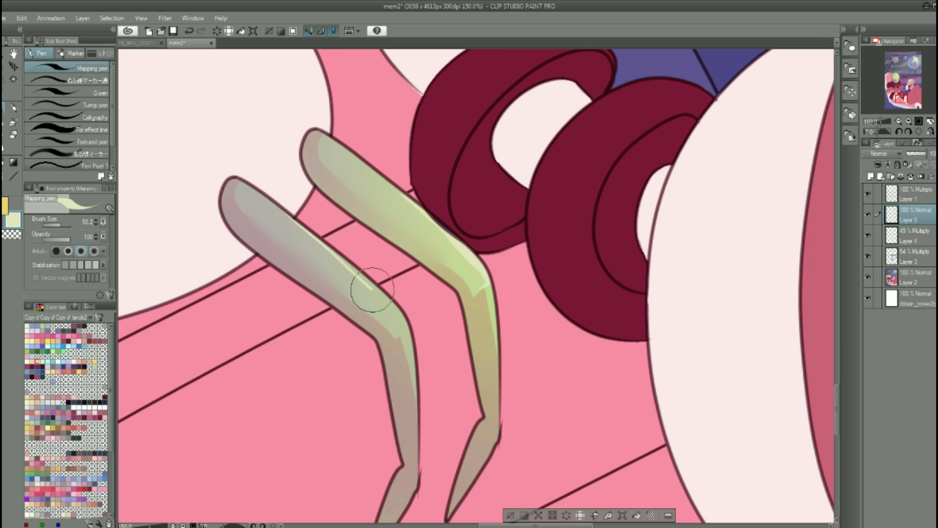
{"action": "left_click_drag", "start_coordinate": [443, 291], "coordinate": [475, 214]}
Add pale rim highlights to the smaller alien's hand, chin and head outline with the Mapping pen
{"action": "scroll", "coordinate": [475, 215], "scroll_direction": "down", "scroll_amount": 2}
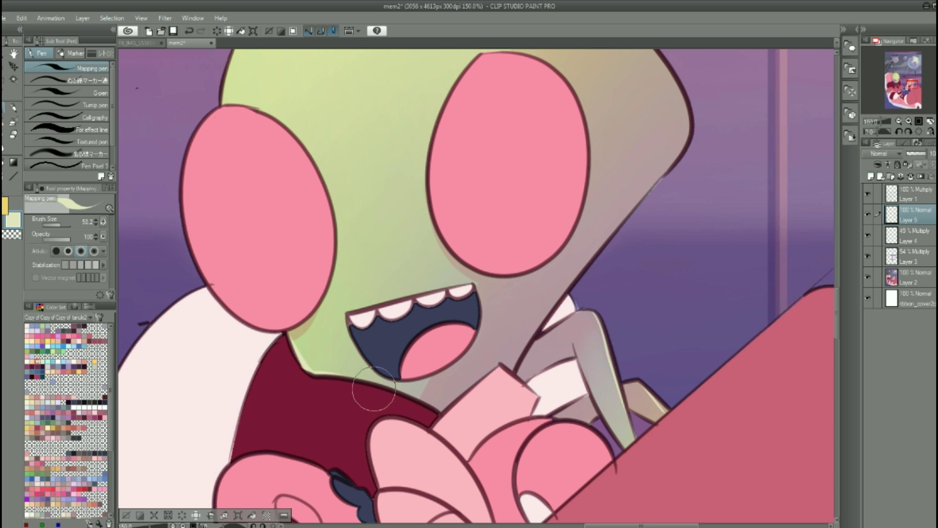
{"action": "scroll", "coordinate": [617, 216], "scroll_direction": "up", "scroll_amount": 2}
{"action": "scroll", "coordinate": [580, 377], "scroll_direction": "down", "scroll_amount": 1}
{"action": "scroll", "coordinate": [581, 378], "scroll_direction": "down", "scroll_amount": 1}
{"action": "scroll", "coordinate": [593, 184], "scroll_direction": "up", "scroll_amount": 1}
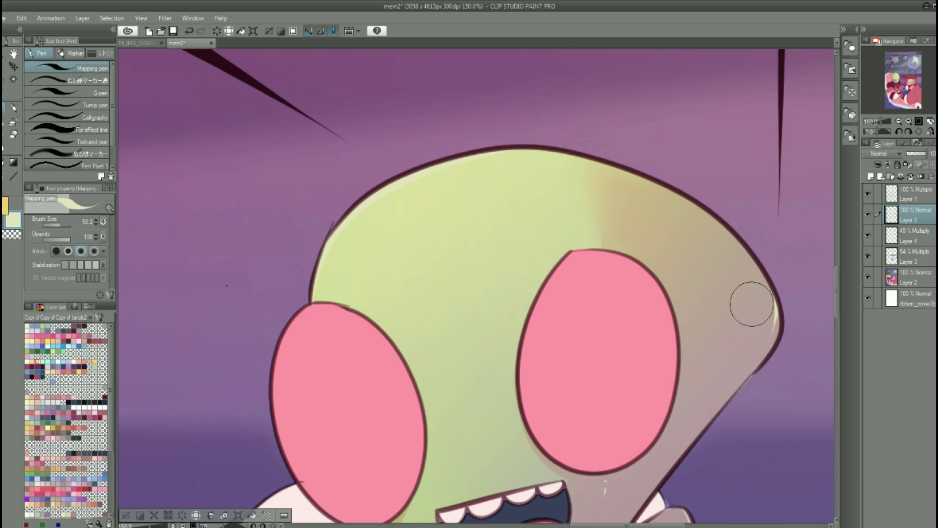
Select the pink eye areas on Layer 2 with Auto select referring to the edited layer only
{"action": "key", "text": "j"}
{"action": "scroll", "coordinate": [783, 332], "scroll_direction": "down", "scroll_amount": 5}
{"action": "key", "text": "w"}
{"action": "scroll", "coordinate": [783, 332], "scroll_direction": "up", "scroll_amount": 1}
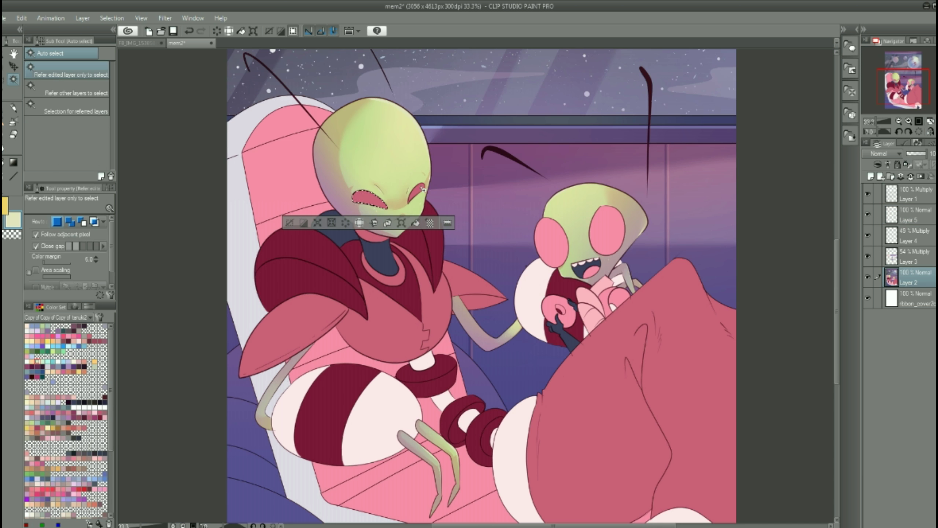
Paint blue shadows inside both aliens' eyes on the 54% Multiply layer and soften their edges with Blur
{"action": "key", "text": "p"}
{"action": "left_click", "coordinate": [555, 295], "text": "alt"}
{"action": "key", "text": "alt+bracketright"}
{"action": "scroll", "coordinate": [605, 188], "scroll_direction": "up", "scroll_amount": 2}
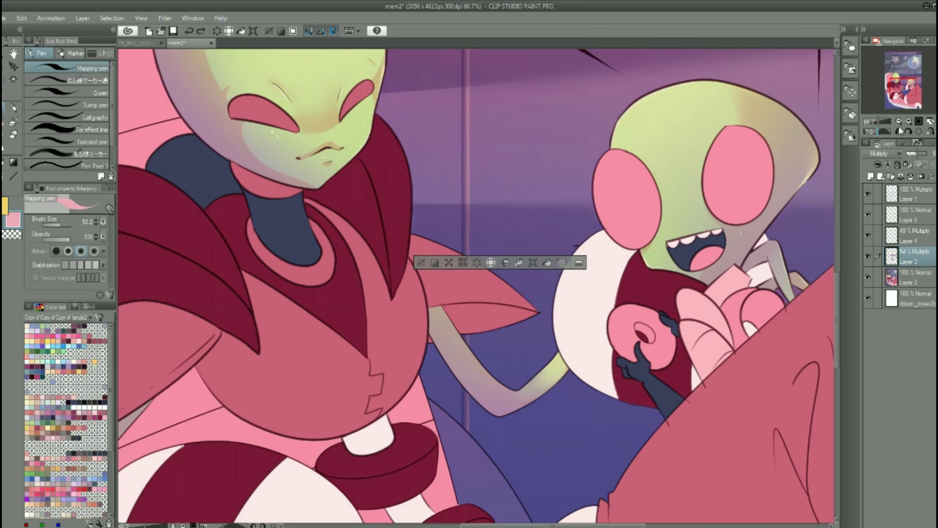
{"action": "left_click", "coordinate": [295, 328], "text": "alt"}
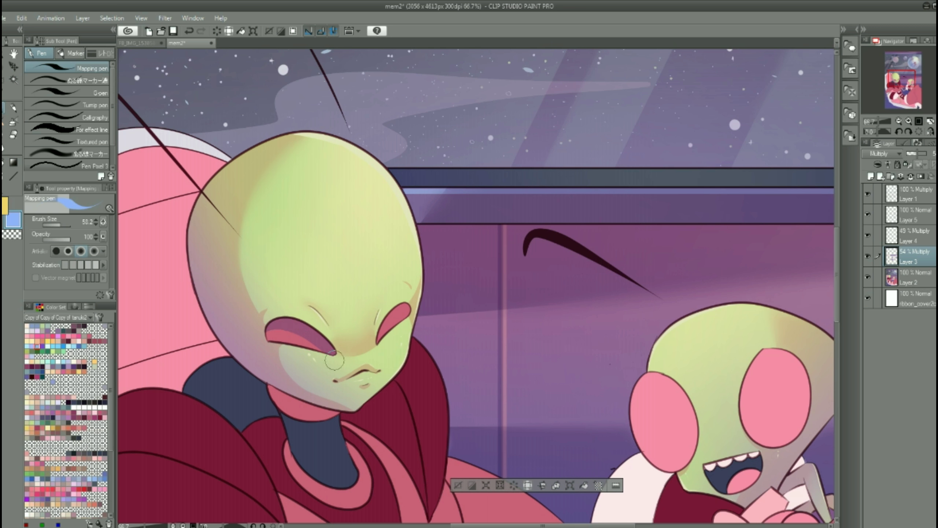
{"action": "mouse_move", "coordinate": [657, 371]}
{"action": "left_mouse_down"}
{"action": "mouse_move", "coordinate": [461, 253]}
{"action": "mouse_move", "coordinate": [493, 341]}
{"action": "left_mouse_up"}
{"action": "mouse_move", "coordinate": [593, 235]}
{"action": "left_mouse_down"}
{"action": "mouse_move", "coordinate": [608, 322]}
{"action": "mouse_move", "coordinate": [576, 333]}
{"action": "left_mouse_up"}
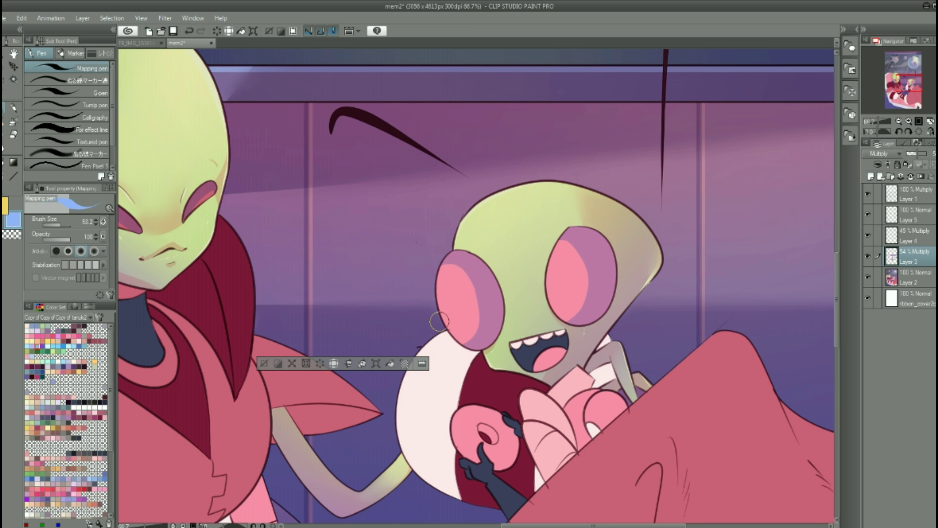
{"action": "left_click_drag", "start_coordinate": [437, 337], "coordinate": [555, 337]}
{"action": "left_click", "coordinate": [14, 134]}
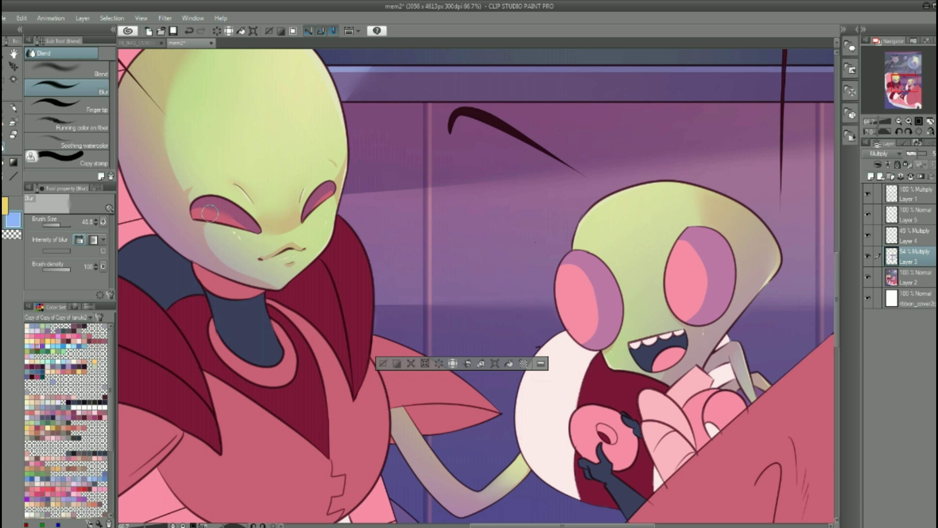
{"action": "left_click_drag", "start_coordinate": [612, 261], "coordinate": [600, 257]}
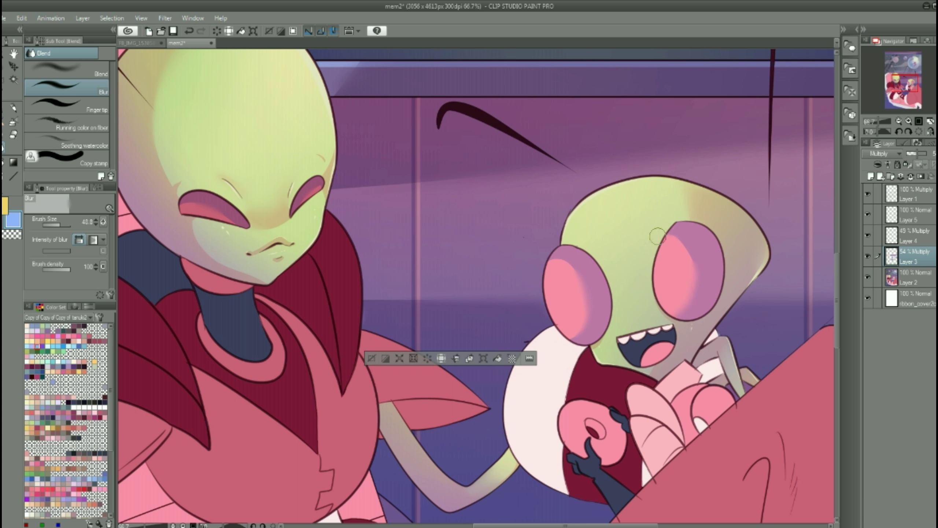
Paint a second blue shadow across the top of the smaller alien's eyes on the 49% Multiply layer and blur it
{"action": "left_click", "coordinate": [916, 235]}
{"action": "key", "text": "p"}
{"action": "left_click_drag", "start_coordinate": [595, 251], "coordinate": [552, 325]}
{"action": "mouse_move", "coordinate": [546, 247]}
{"action": "left_mouse_down"}
{"action": "mouse_move", "coordinate": [596, 274]}
{"action": "mouse_move", "coordinate": [554, 333]}
{"action": "left_mouse_up"}
{"action": "left_click_drag", "start_coordinate": [725, 251], "coordinate": [655, 285]}
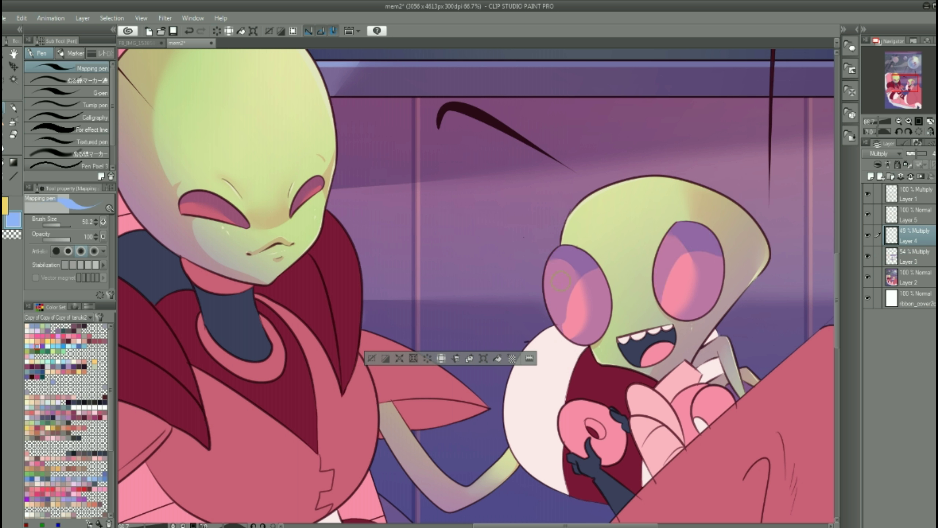
{"action": "key", "text": "j"}
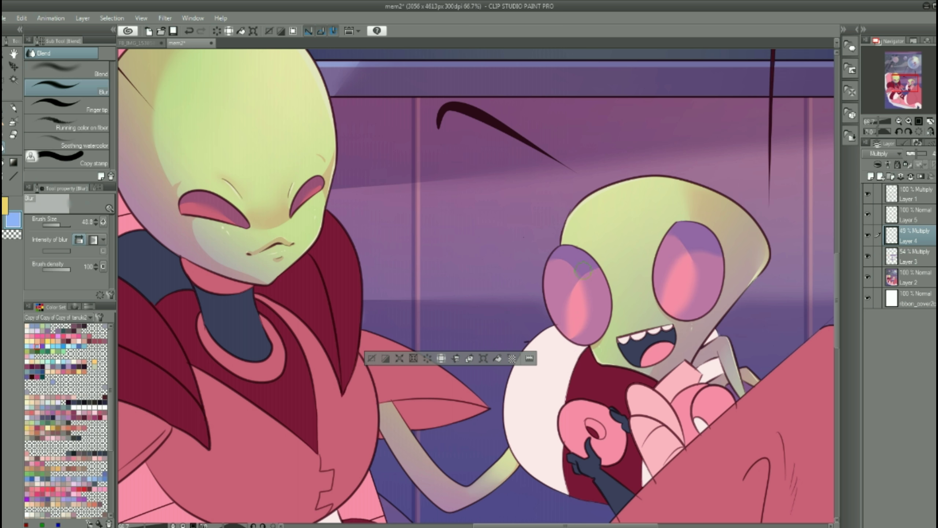
Airbrush dark purple over the upper parts of the eyes on Layer 5 with the Soft airbrush
{"action": "key", "text": "ctrl+0"}
{"action": "key", "text": "ctrl+plus"}
{"action": "left_click", "coordinate": [912, 214]}
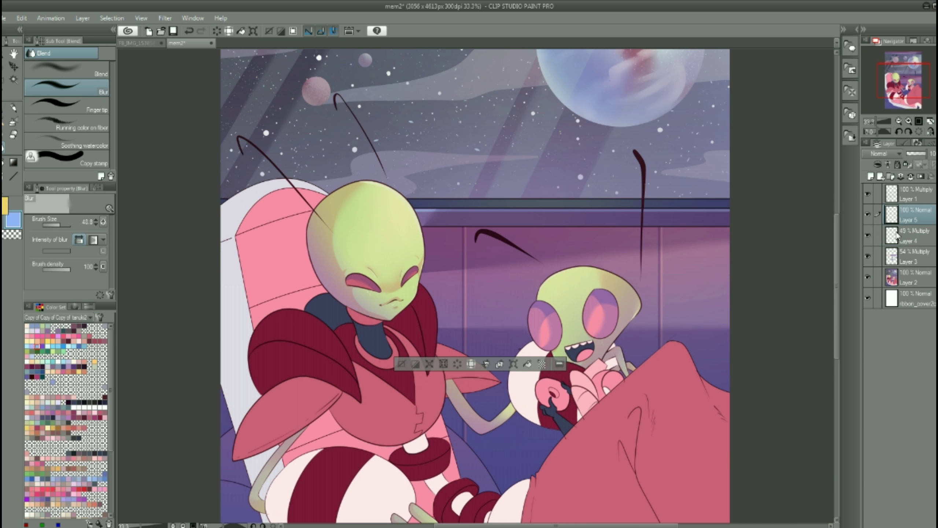
{"action": "key", "text": "b"}
{"action": "left_click", "coordinate": [74, 366]}
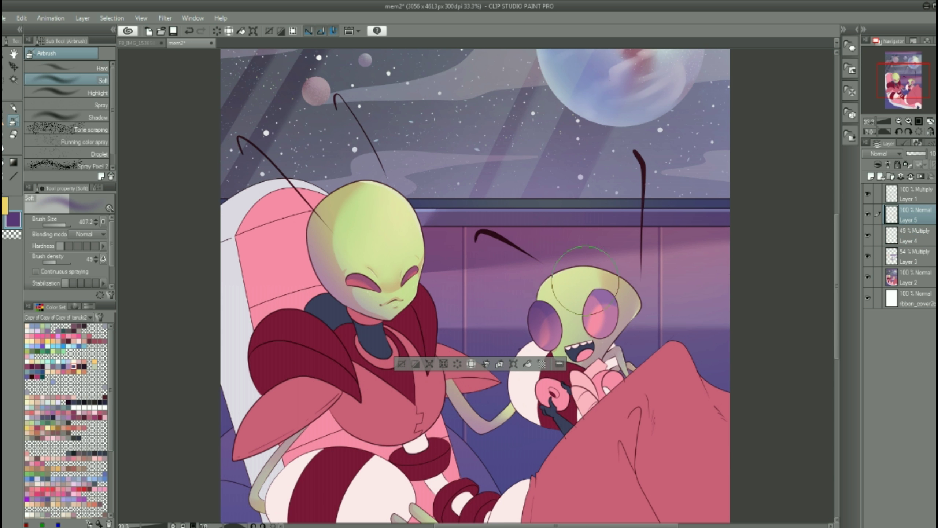
{"action": "key", "text": "ctrl+plus"}
{"action": "left_click_drag", "start_coordinate": [829, 169], "coordinate": [704, 91]}
Airbrush yellow and pink glows into the lower parts of both aliens' eyes with the Soft airbrush
{"action": "left_click", "coordinate": [543, 255], "text": "alt"}
{"action": "mouse_move", "coordinate": [543, 240]}
{"action": "left_mouse_down"}
{"action": "mouse_move", "coordinate": [454, 266]}
{"action": "mouse_move", "coordinate": [473, 292]}
{"action": "mouse_move", "coordinate": [649, 342]}
{"action": "left_mouse_up"}
{"action": "left_click_drag", "start_coordinate": [234, 252], "coordinate": [272, 230]}
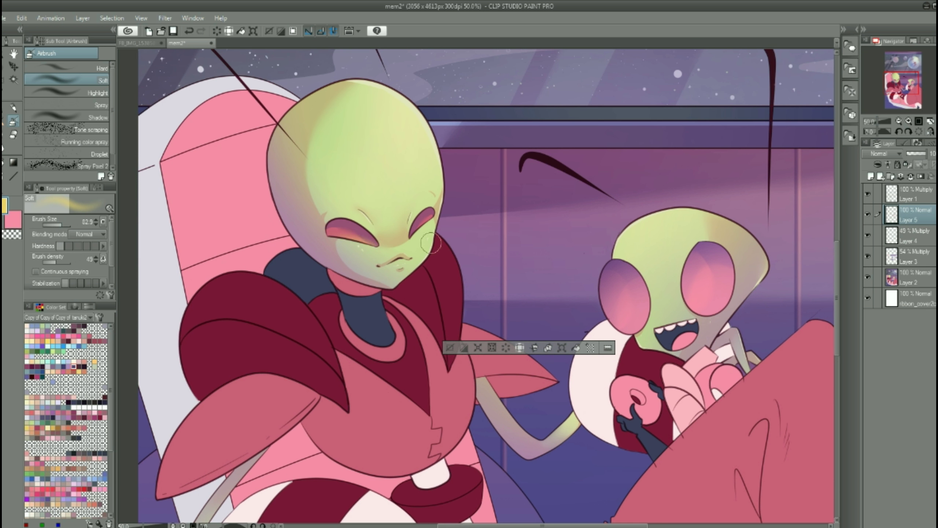
{"action": "left_click_drag", "start_coordinate": [612, 253], "coordinate": [523, 204]}
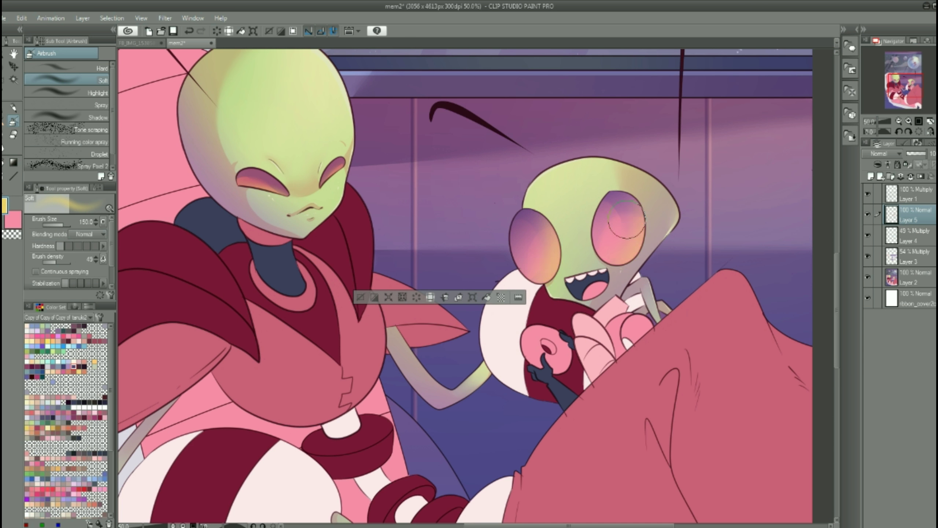
{"action": "key", "text": "ctrl+minus"}
{"action": "key", "text": "ctrl+plus"}
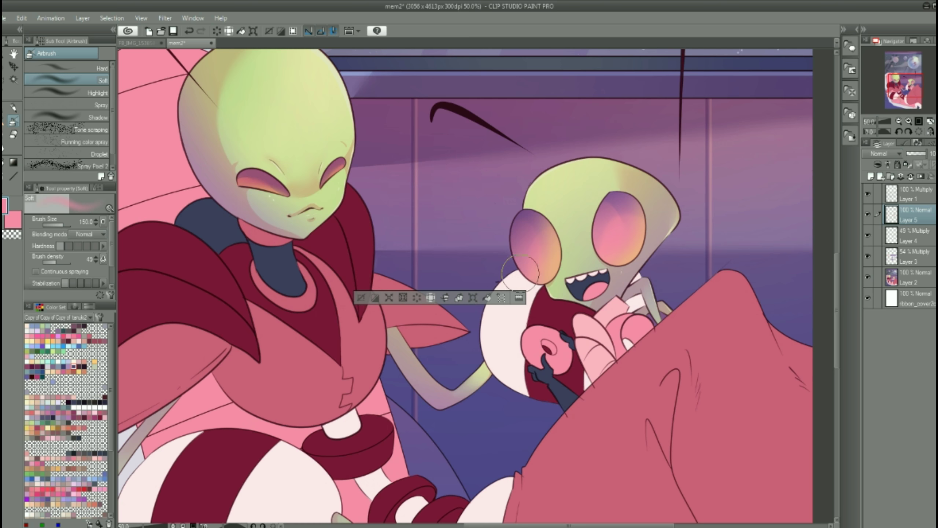
{"action": "left_click_drag", "start_coordinate": [576, 258], "coordinate": [550, 278]}
Paint pale cyan reflections in the smaller alien's eyes with the Mapping pen and soften them with Blur
{"action": "key", "text": "p"}
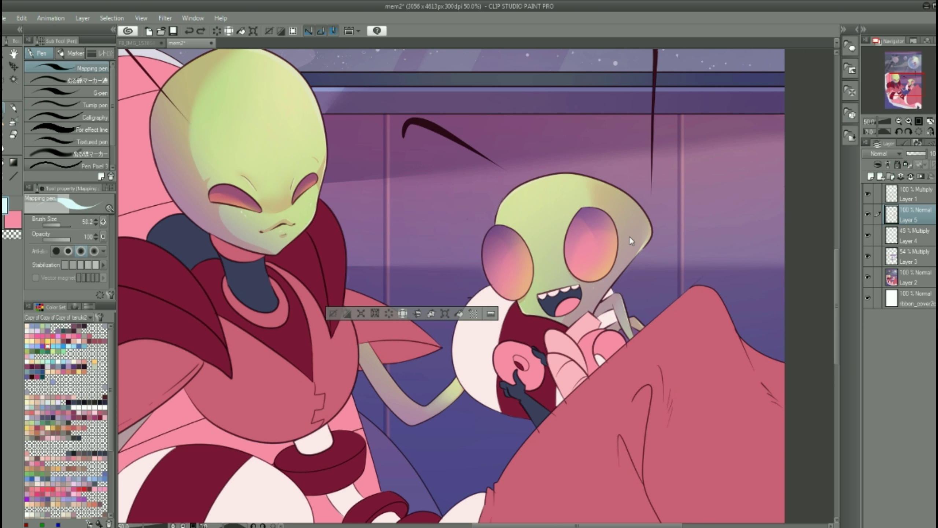
{"action": "left_click_drag", "start_coordinate": [602, 235], "coordinate": [599, 243]}
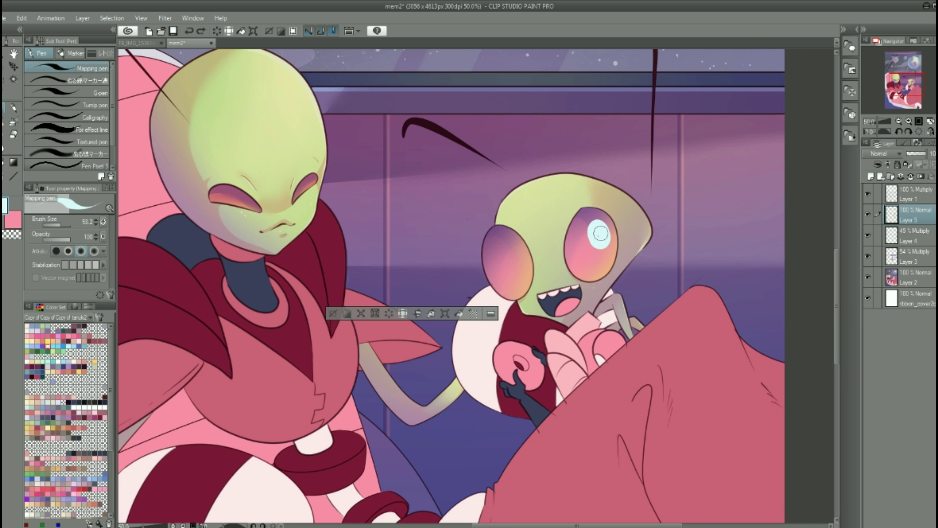
{"action": "left_click_drag", "start_coordinate": [509, 256], "coordinate": [511, 247]}
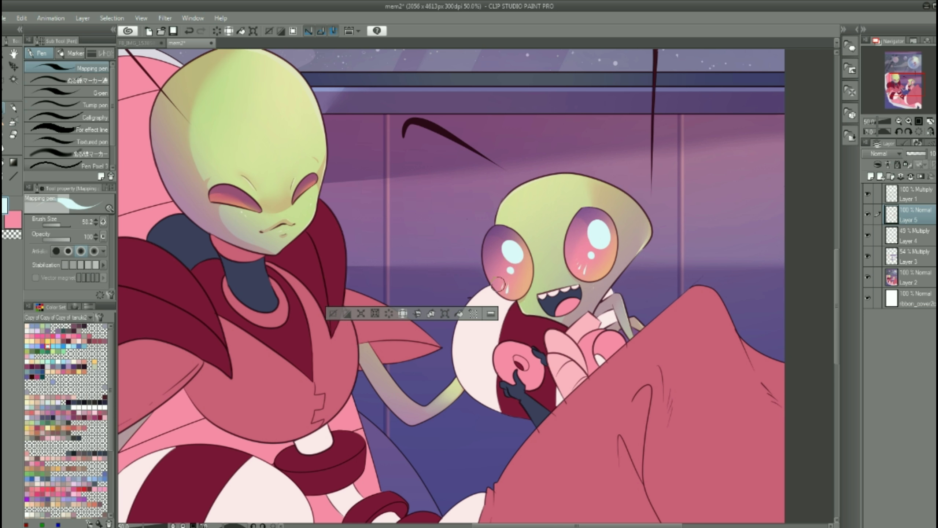
{"action": "scroll", "coordinate": [879, 134], "scroll_direction": "up", "scroll_amount": 1}
{"action": "key", "text": "j"}
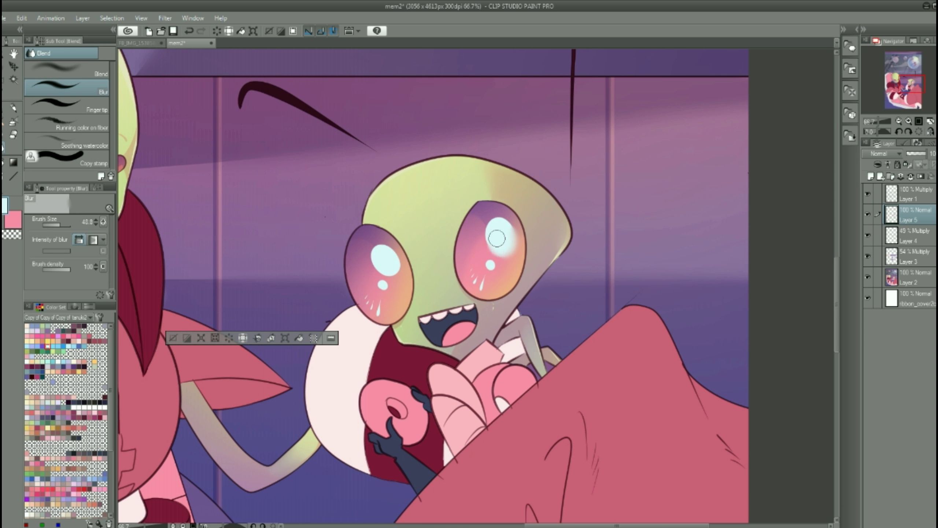
{"action": "left_click_drag", "start_coordinate": [384, 285], "coordinate": [382, 272]}
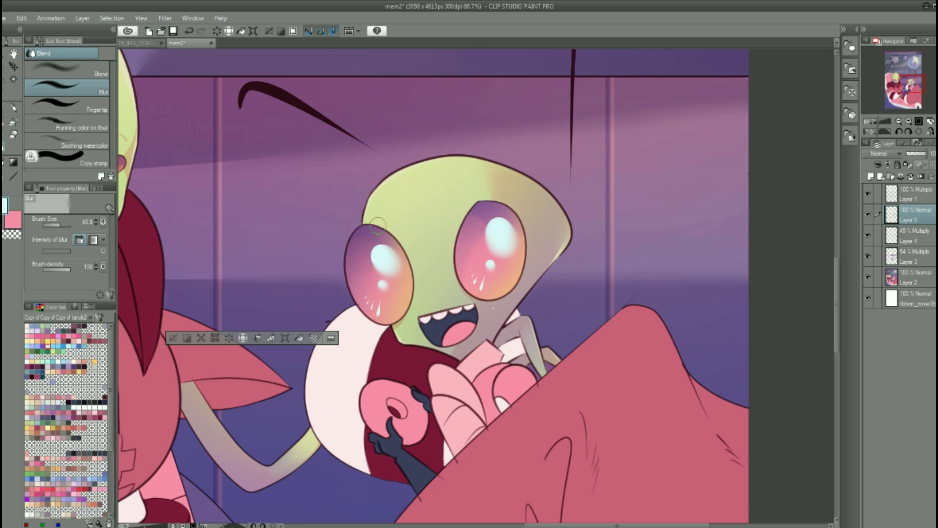
Paint pale cyan glints and small reflection marks in the larger alien's narrow eyes with the Mapping pen
{"action": "scroll", "coordinate": [897, 133], "scroll_direction": "down", "scroll_amount": 3}
{"action": "scroll", "coordinate": [897, 133], "scroll_direction": "up", "scroll_amount": 5}
{"action": "key", "text": "p"}
{"action": "left_click_drag", "start_coordinate": [466, 239], "coordinate": [469, 241]}
{"action": "left_click_drag", "start_coordinate": [306, 271], "coordinate": [310, 274]}
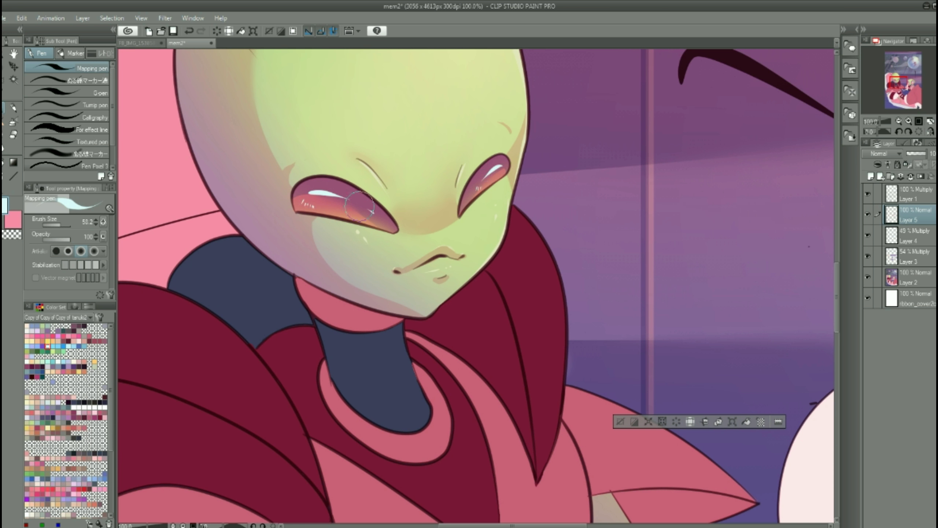
Create a new layer and dab pale yellow spots into both aliens' eyes with the Mapping pen
{"action": "scroll", "coordinate": [892, 117], "scroll_direction": "down", "scroll_amount": 4}
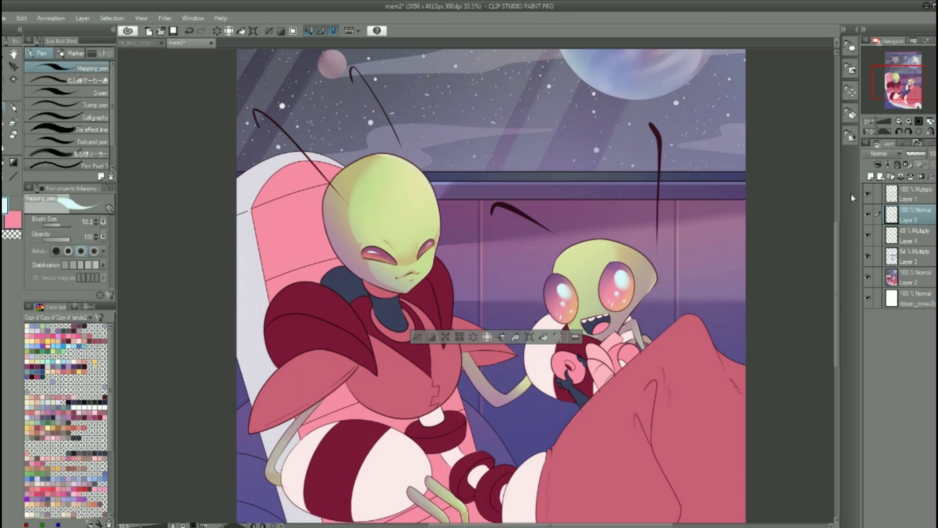
{"action": "key", "text": "ctrl+shift+n"}
{"action": "scroll", "coordinate": [908, 120], "scroll_direction": "up", "scroll_amount": 3}
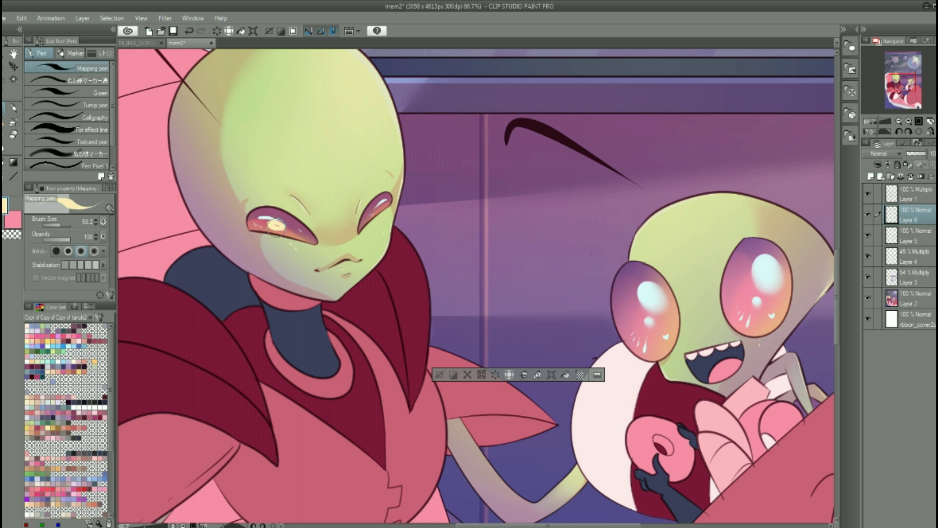
{"action": "left_click", "coordinate": [643, 306]}
{"action": "left_click", "coordinate": [646, 328]}
{"action": "left_click", "coordinate": [753, 284]}
{"action": "left_click", "coordinate": [751, 306]}
Lower the eye-spot layer's opacity to 37%, soften the spots with Blur and merge it into Layer 5
{"action": "left_click_drag", "start_coordinate": [925, 153], "coordinate": [909, 153]}
{"action": "key", "text": "j"}
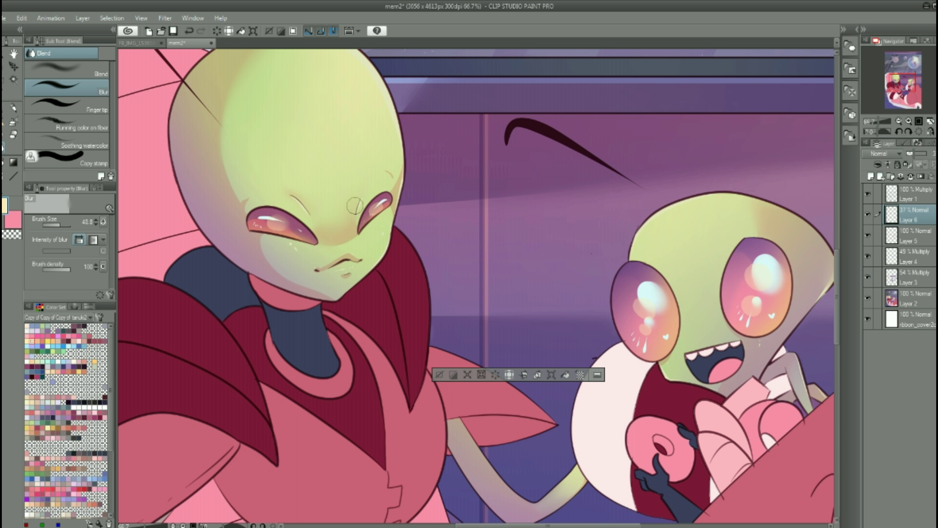
{"action": "key", "text": "ctrl+e"}
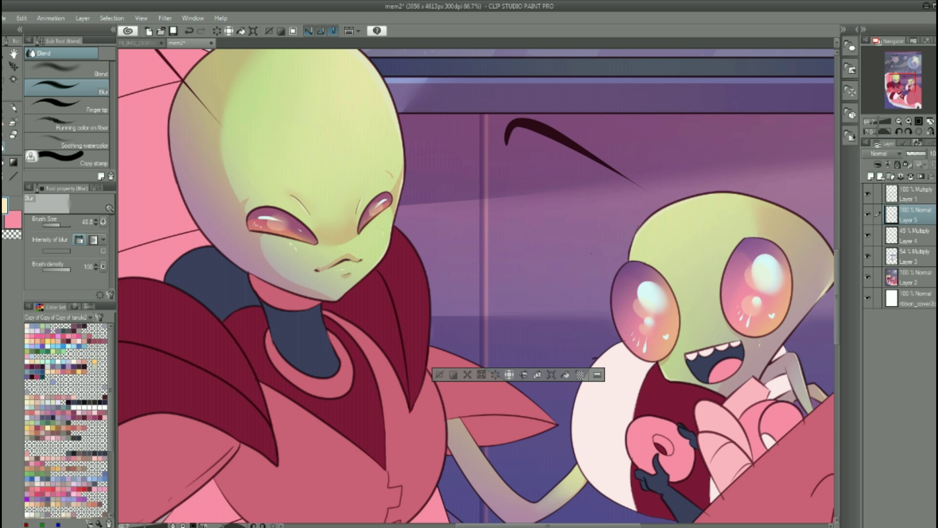
Clear the selection and save the illustration
{"action": "key", "text": "ctrl+0"}
{"action": "key", "text": "m"}
{"action": "key", "text": "ctrl+s"}
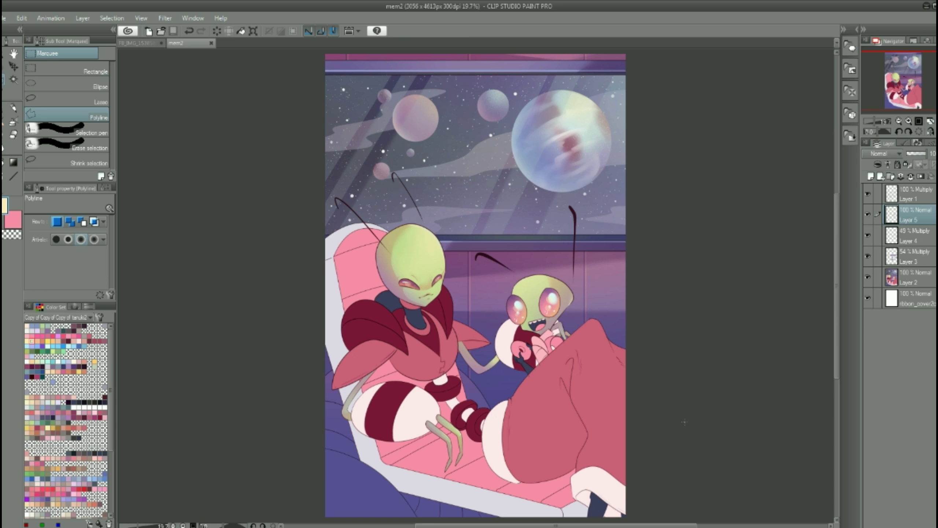
Pick the blue of the window's lower frame as the drawing colour, drop the selection and save the file
{"action": "key", "text": "ctrl+z"}
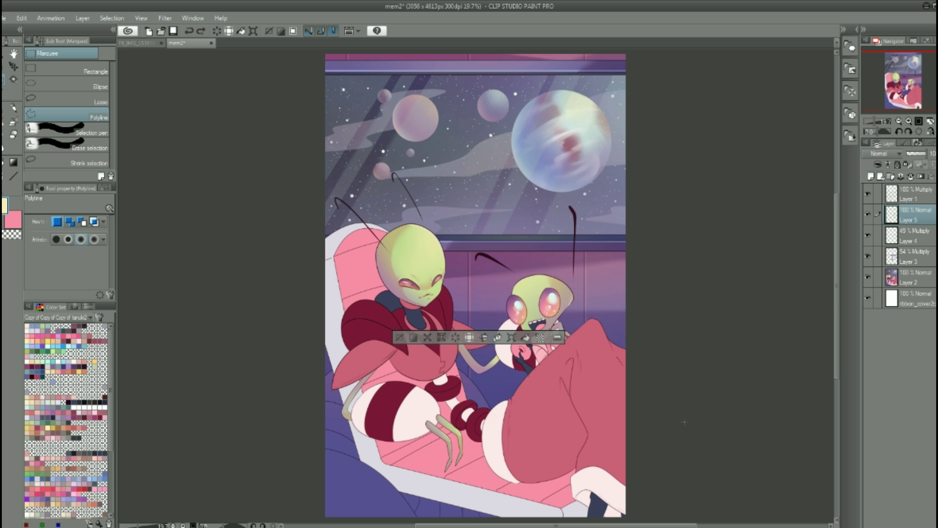
{"action": "key", "text": "b"}
{"action": "left_click", "coordinate": [537, 245], "text": "alt"}
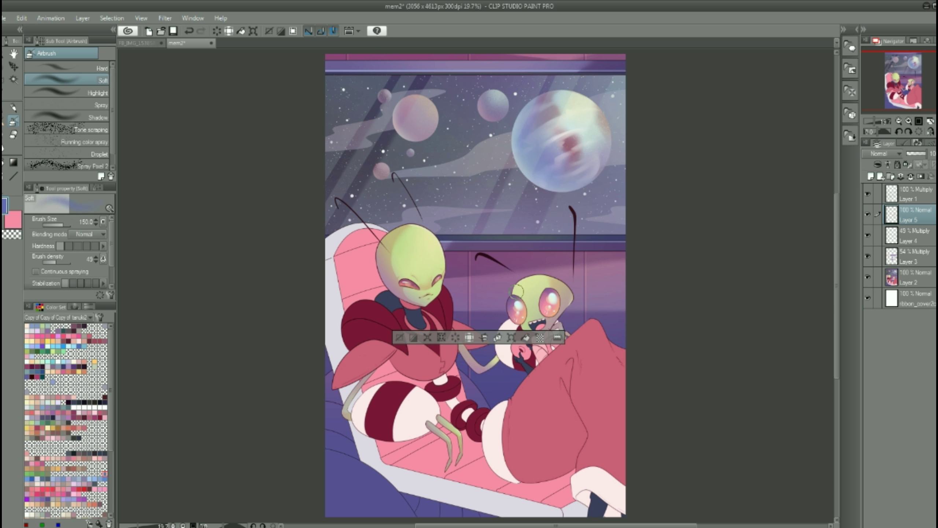
{"action": "key", "text": "m"}
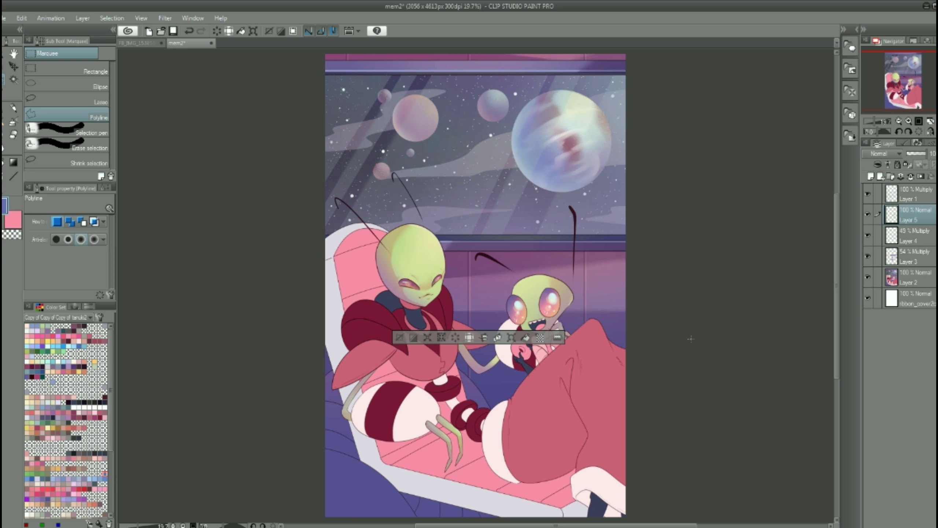
{"action": "key", "text": "ctrl+d"}
{"action": "key", "text": "ctrl+plus"}
{"action": "key", "text": "ctrl+plus"}
{"action": "key", "text": "ctrl+s"}
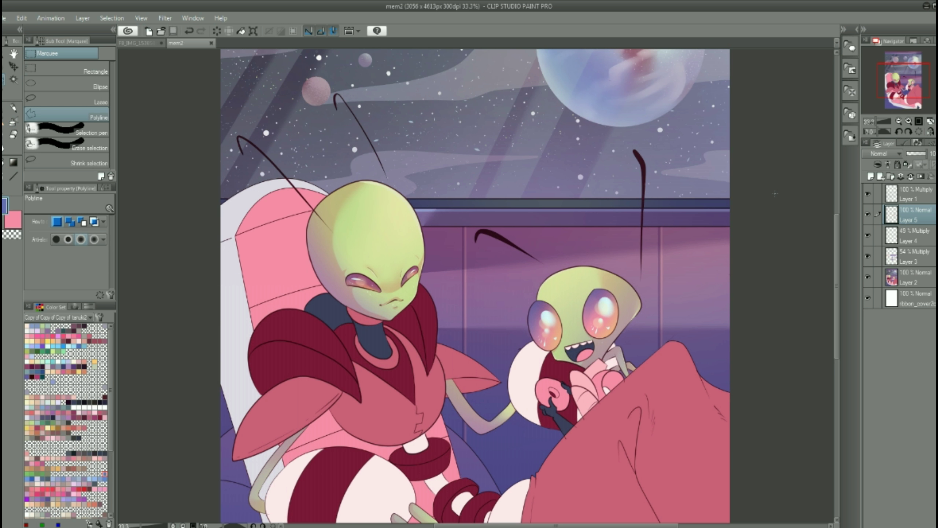
Select the muted red clothing areas on Layer 2 with Auto select and hide the selection border
{"action": "key", "text": "w"}
{"action": "left_click_drag", "start_coordinate": [774, 193], "coordinate": [732, 75]}
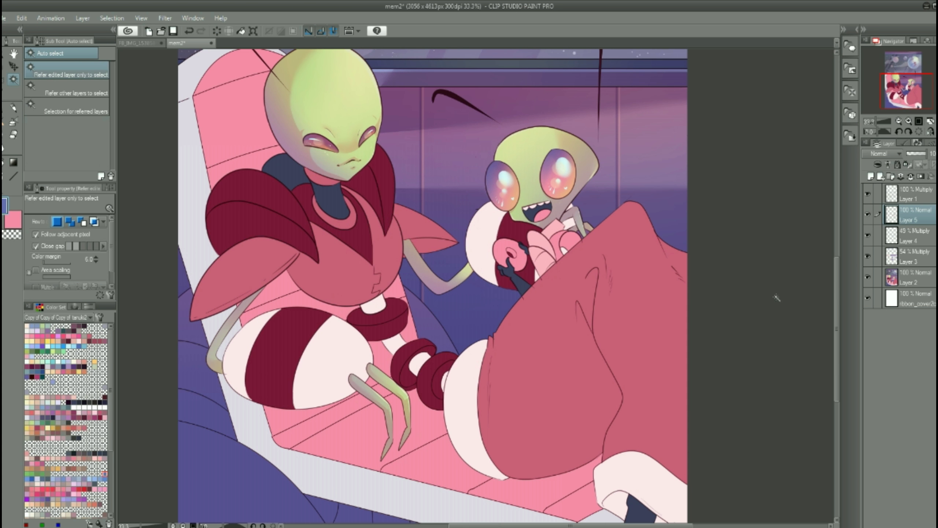
{"action": "left_click", "coordinate": [629, 372]}
{"action": "left_click", "coordinate": [292, 32]}
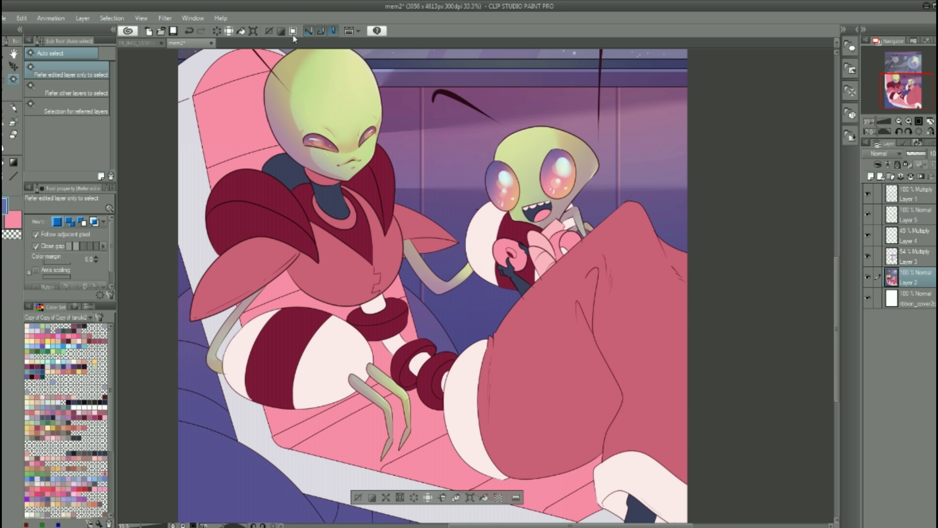
{"action": "key", "text": "m"}
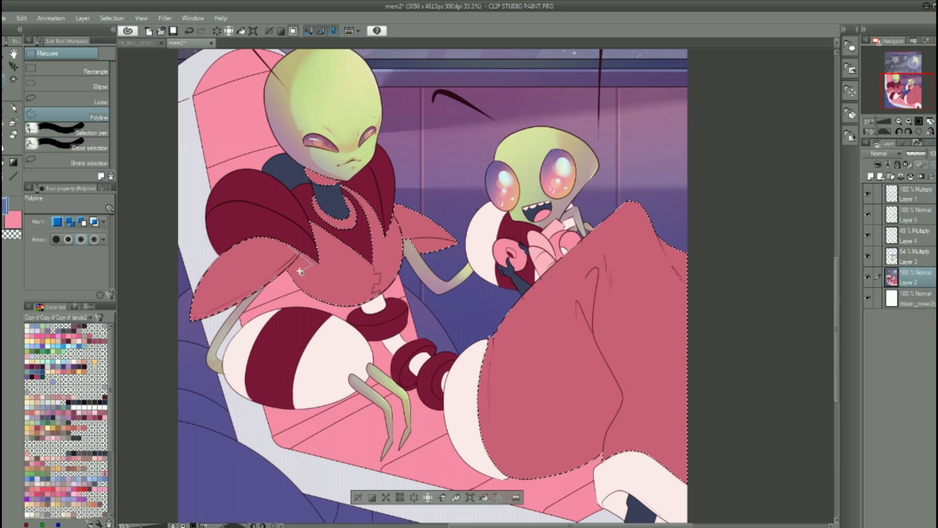
{"action": "left_click", "coordinate": [293, 32]}
Shade the larger alien's collar and neck on Layer 3 with the blue Mapping pen, trimming with the Hard eraser
{"action": "left_click", "coordinate": [916, 256]}
{"action": "key", "text": "p"}
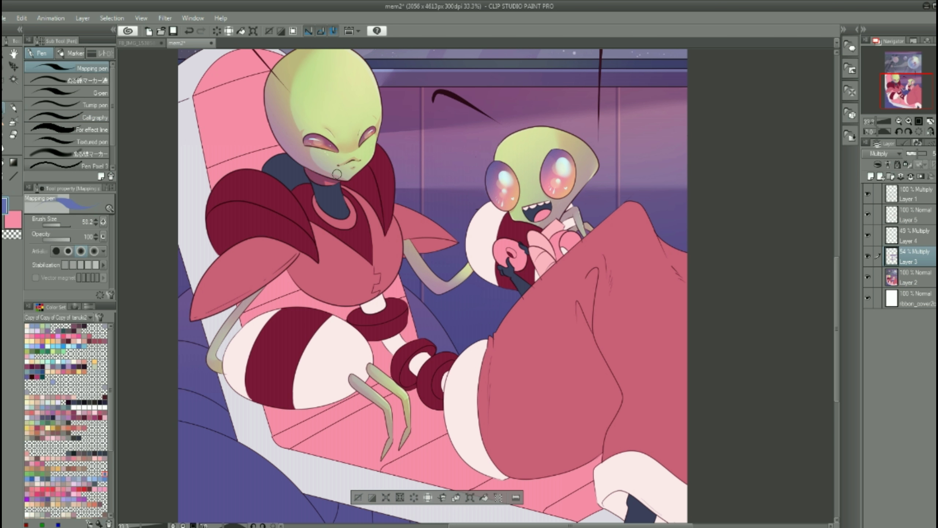
{"action": "left_click_drag", "start_coordinate": [348, 216], "coordinate": [315, 205]}
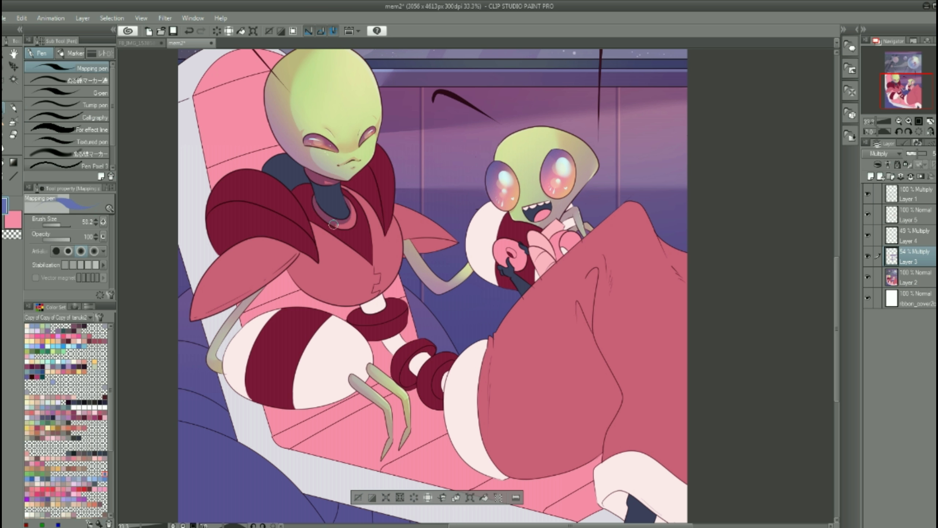
{"action": "key", "text": "e"}
{"action": "scroll", "coordinate": [368, 196], "scroll_direction": "up", "scroll_amount": 2}
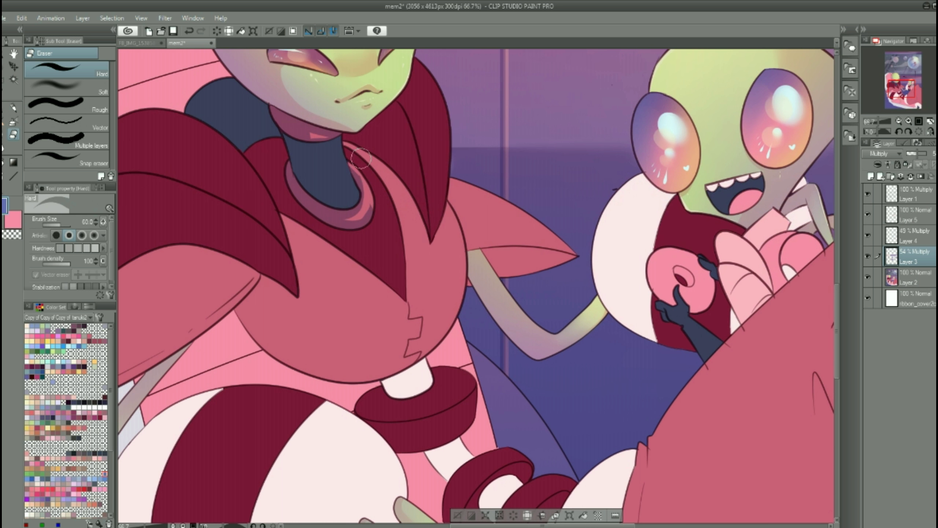
{"action": "left_click_drag", "start_coordinate": [360, 214], "coordinate": [318, 207]}
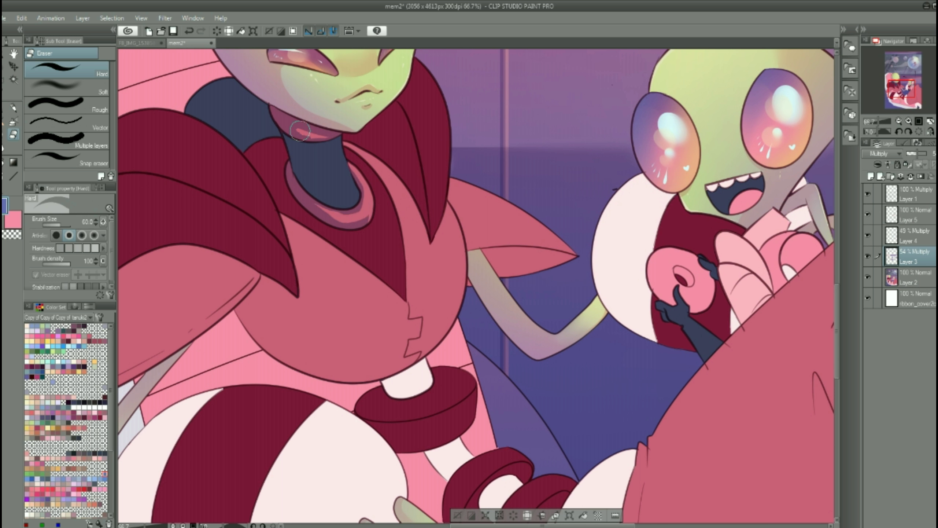
{"action": "key", "text": "p"}
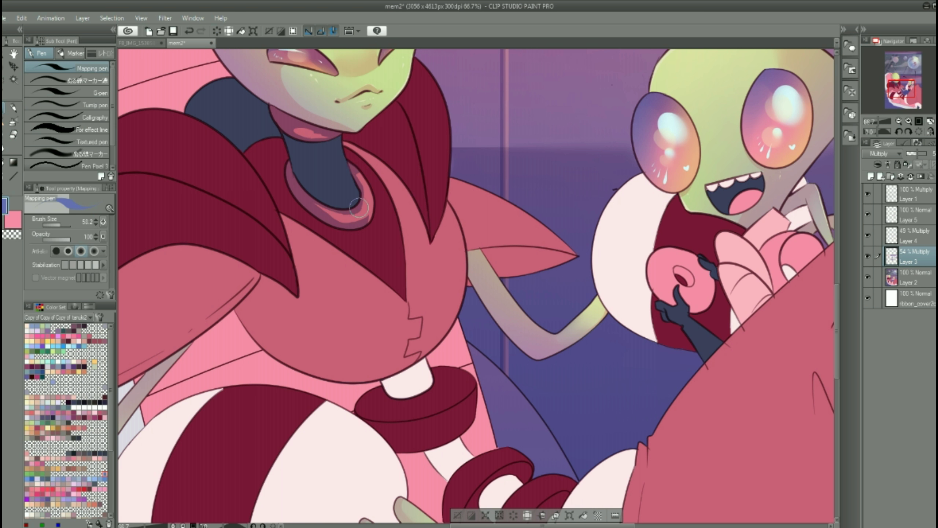
Paint blue shadows on the larger alien's chest, under the dark collar and on the shoulder flap nearest the smaller alien
{"action": "left_click_drag", "start_coordinate": [299, 238], "coordinate": [310, 113]}
{"action": "mouse_move", "coordinate": [309, 124]}
{"action": "left_mouse_down"}
{"action": "mouse_move", "coordinate": [323, 227]}
{"action": "mouse_move", "coordinate": [318, 126]}
{"action": "left_mouse_up"}
{"action": "left_click_drag", "start_coordinate": [321, 159], "coordinate": [325, 222]}
{"action": "left_click_drag", "start_coordinate": [318, 111], "coordinate": [413, 173]}
{"action": "left_click_drag", "start_coordinate": [436, 112], "coordinate": [376, 192]}
{"action": "mouse_move", "coordinate": [388, 132]}
{"action": "left_mouse_down"}
{"action": "mouse_move", "coordinate": [413, 147]}
{"action": "mouse_move", "coordinate": [419, 202]}
{"action": "mouse_move", "coordinate": [409, 153]}
{"action": "mouse_move", "coordinate": [441, 204]}
{"action": "mouse_move", "coordinate": [430, 212]}
{"action": "mouse_move", "coordinate": [511, 215]}
{"action": "mouse_move", "coordinate": [425, 234]}
{"action": "left_mouse_up"}
{"action": "left_click_drag", "start_coordinate": [395, 196], "coordinate": [403, 165]}
{"action": "key", "text": "e"}
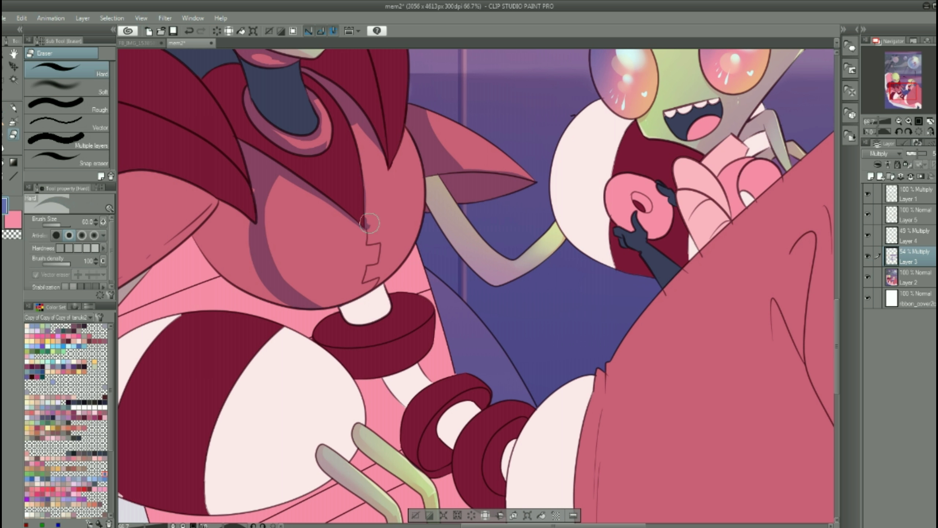
{"action": "key", "text": "p"}
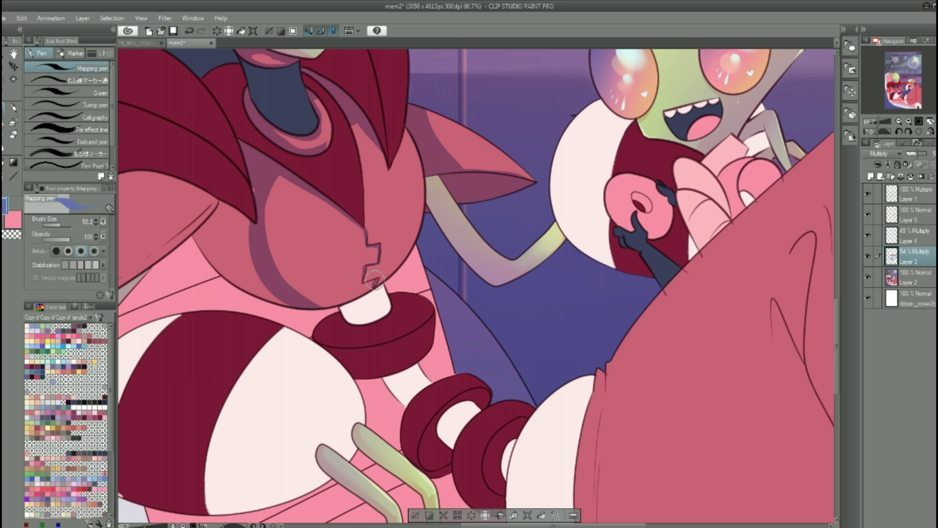
Extend the shading along the chest's lower edge and shade the larger alien's outer sleeve flap with the Mapping pen
{"action": "left_click_drag", "start_coordinate": [373, 283], "coordinate": [468, 305]}
{"action": "mouse_move", "coordinate": [351, 200]}
{"action": "left_mouse_down"}
{"action": "mouse_move", "coordinate": [302, 252]}
{"action": "mouse_move", "coordinate": [333, 281]}
{"action": "left_mouse_up"}
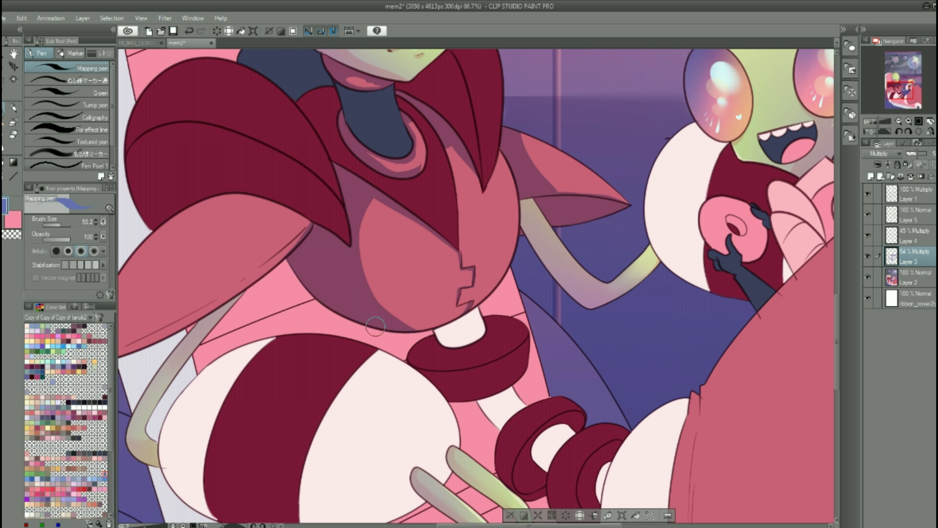
{"action": "key", "text": "j"}
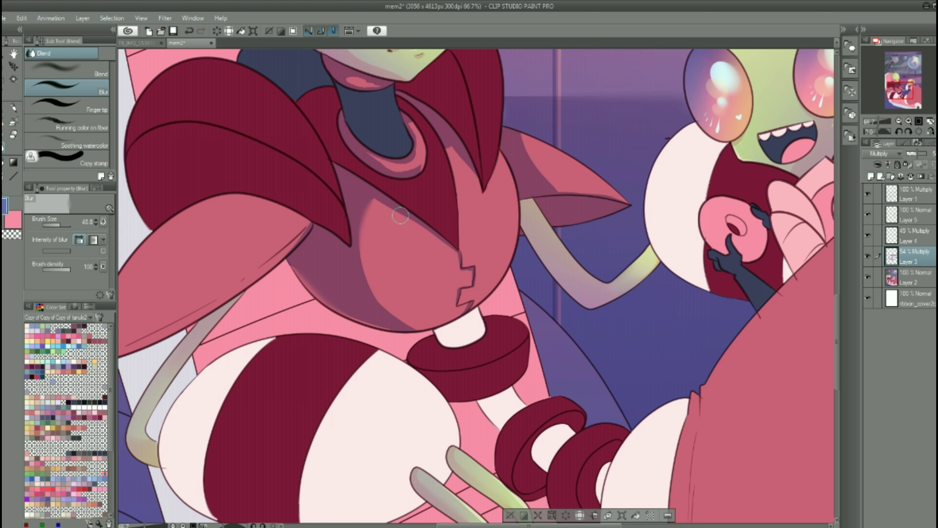
{"action": "key", "text": "p"}
{"action": "mouse_move", "coordinate": [255, 217]}
{"action": "left_mouse_down"}
{"action": "mouse_move", "coordinate": [429, 136]}
{"action": "mouse_move", "coordinate": [396, 95]}
{"action": "left_mouse_up"}
{"action": "left_click_drag", "start_coordinate": [259, 253], "coordinate": [369, 203]}
{"action": "left_click_drag", "start_coordinate": [280, 240], "coordinate": [449, 172]}
{"action": "left_click_drag", "start_coordinate": [329, 229], "coordinate": [449, 142]}
{"action": "left_click_drag", "start_coordinate": [362, 204], "coordinate": [461, 123]}
Outline large shadow shapes on the smaller alien's red garment with the Mapping pen, then fill them in
{"action": "scroll", "coordinate": [449, 142], "scroll_direction": "down", "scroll_amount": 2}
{"action": "mouse_move", "coordinate": [517, 185]}
{"action": "left_mouse_down"}
{"action": "mouse_move", "coordinate": [684, 245]}
{"action": "mouse_move", "coordinate": [612, 144]}
{"action": "left_mouse_up"}
{"action": "mouse_move", "coordinate": [363, 274]}
{"action": "left_mouse_down"}
{"action": "mouse_move", "coordinate": [454, 219]}
{"action": "mouse_move", "coordinate": [556, 240]}
{"action": "mouse_move", "coordinate": [483, 326]}
{"action": "left_mouse_up"}
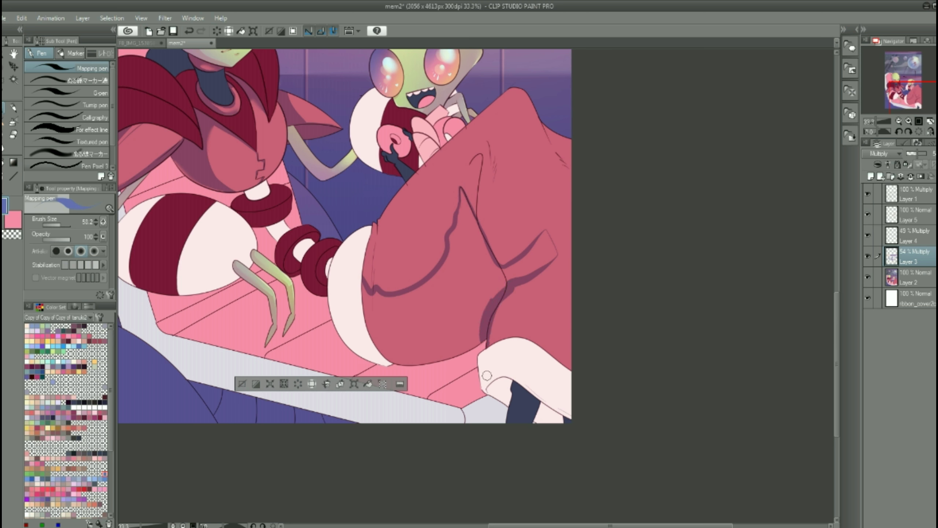
{"action": "key", "text": "g"}
{"action": "left_click", "coordinate": [461, 295]}
{"action": "key", "text": "p"}
{"action": "key", "text": "e"}
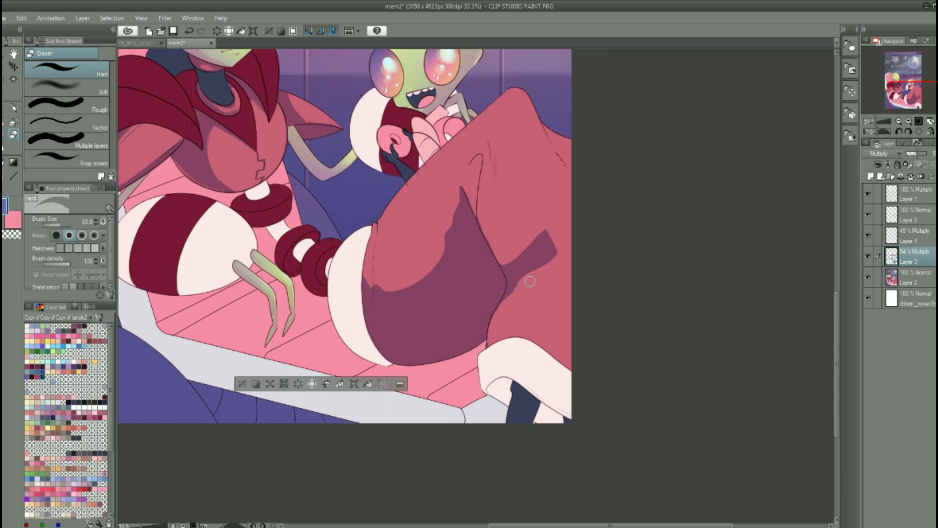
Add fold shadows beside the garment's white trim and around the knee creases, refining them with the Hard eraser
{"action": "key", "text": "p"}
{"action": "left_click_drag", "start_coordinate": [375, 223], "coordinate": [373, 296]}
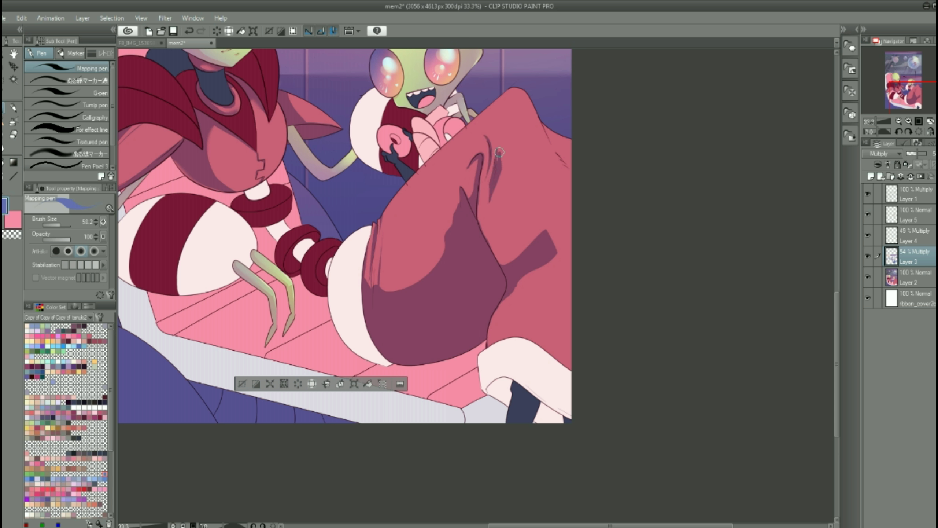
{"action": "key", "text": "e"}
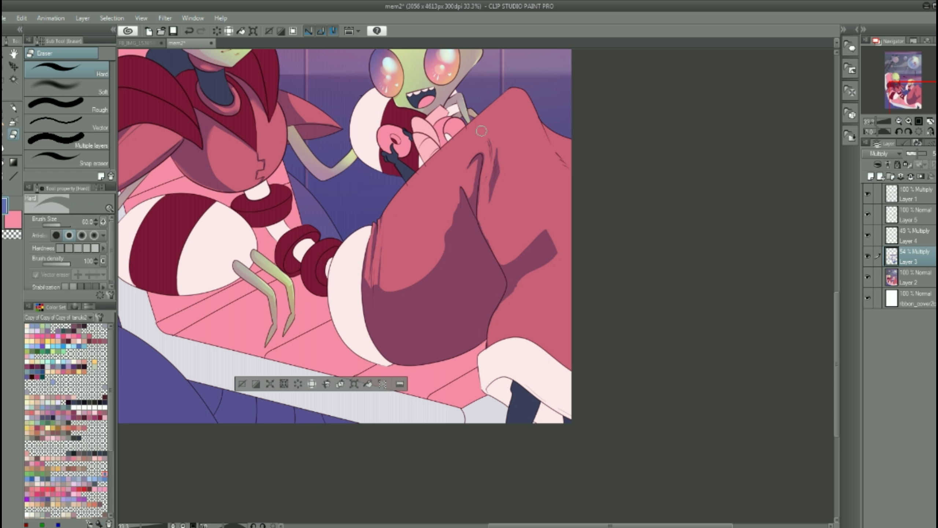
{"action": "key", "text": "p"}
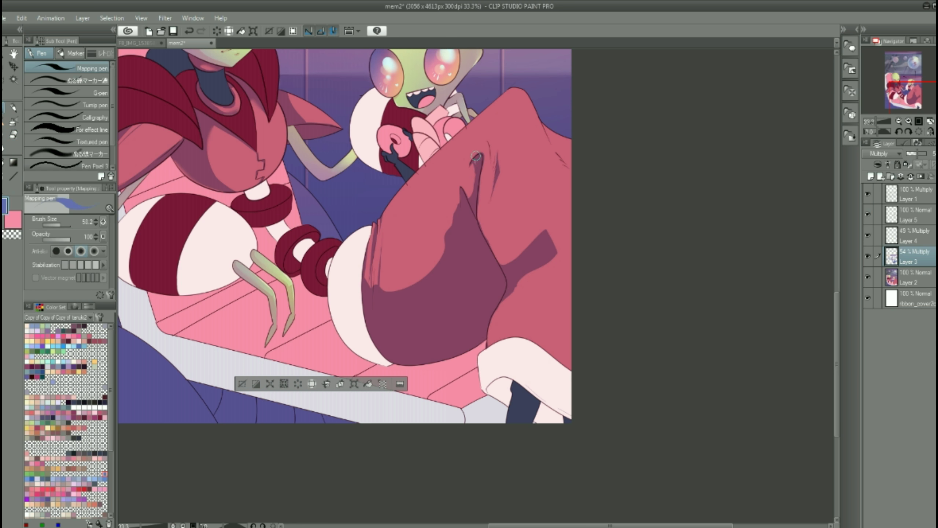
{"action": "key", "text": "e"}
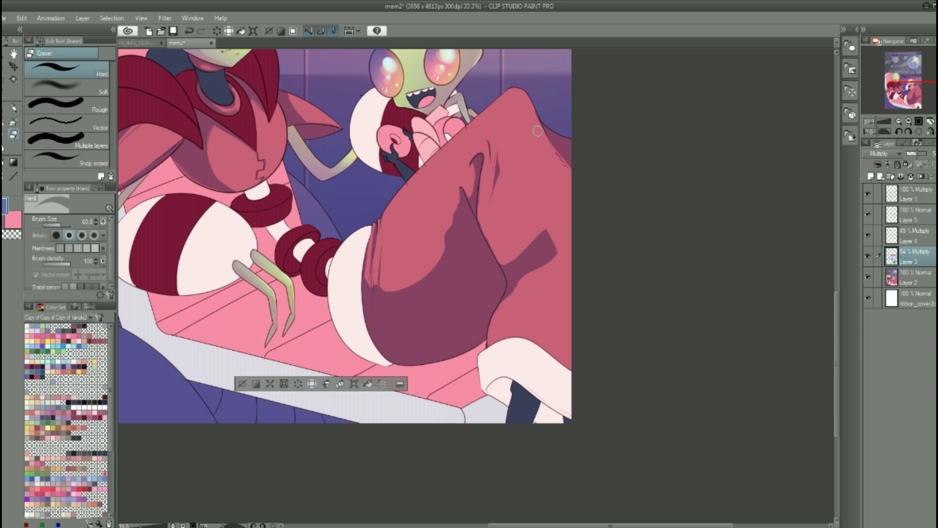
{"action": "key", "text": "p"}
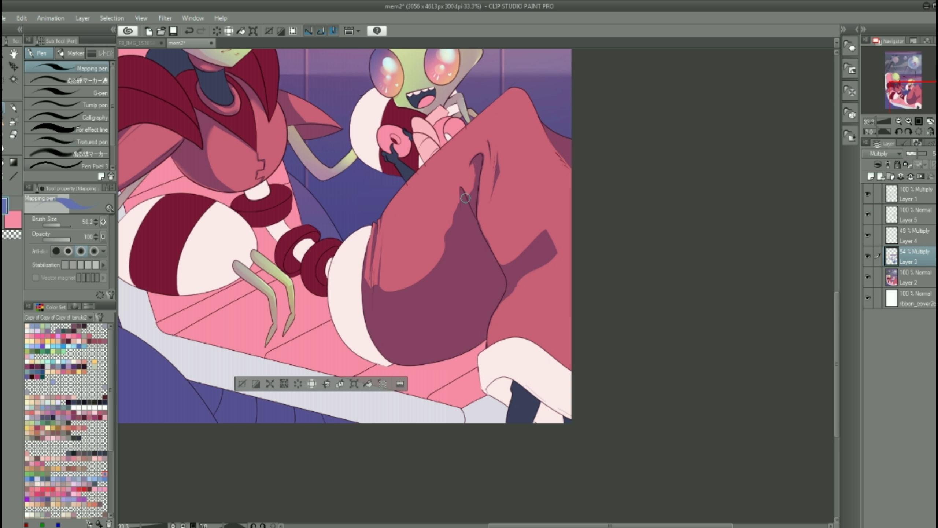
Shade the garment's far side and the lower folds above the white cuff with the Mapping pen and Hard eraser
{"action": "left_click_drag", "start_coordinate": [524, 209], "coordinate": [485, 143]}
{"action": "left_click_drag", "start_coordinate": [479, 231], "coordinate": [530, 245]}
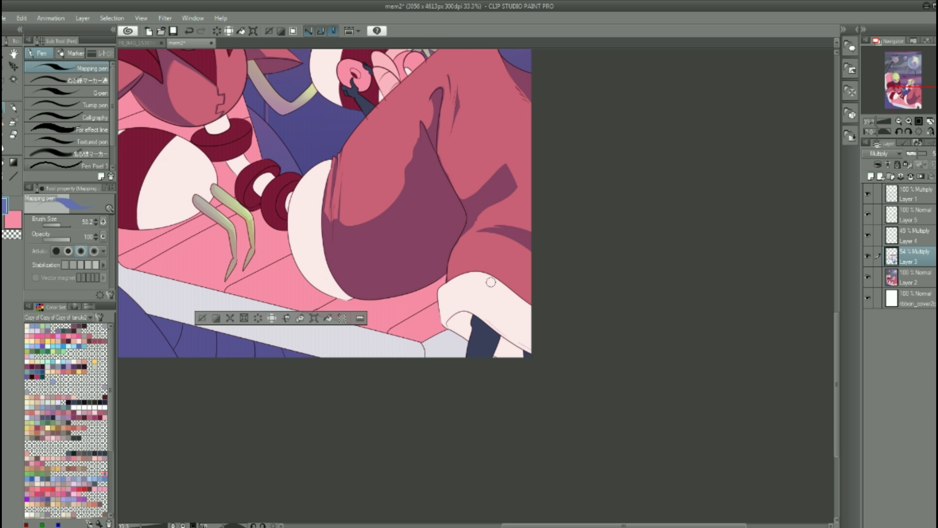
{"action": "mouse_move", "coordinate": [509, 231]}
{"action": "left_mouse_down"}
{"action": "mouse_move", "coordinate": [521, 296]}
{"action": "mouse_move", "coordinate": [555, 297]}
{"action": "left_mouse_up"}
{"action": "key", "text": "e"}
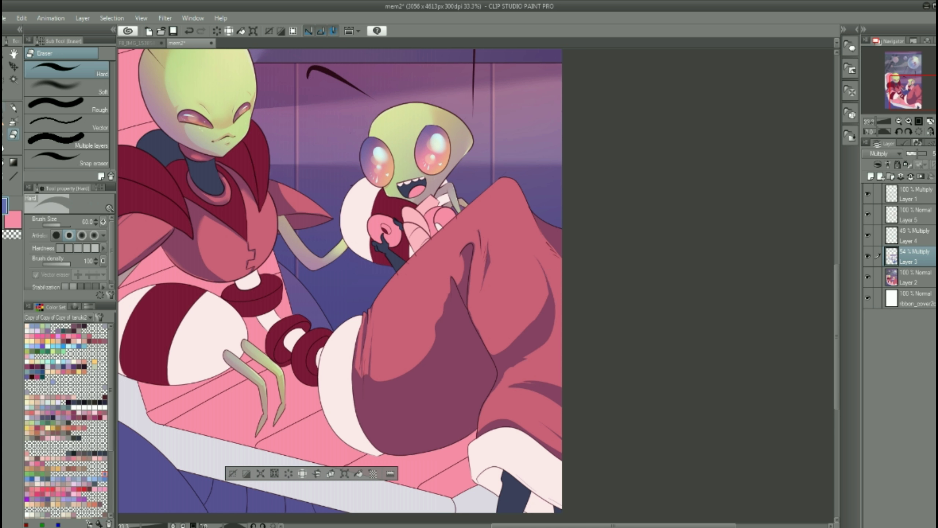
{"action": "key", "text": "p"}
{"action": "left_click_drag", "start_coordinate": [438, 266], "coordinate": [508, 194]}
Soften the edges of the garment shadows with the Blur tool at brush size 200
{"action": "left_click", "coordinate": [899, 121]}
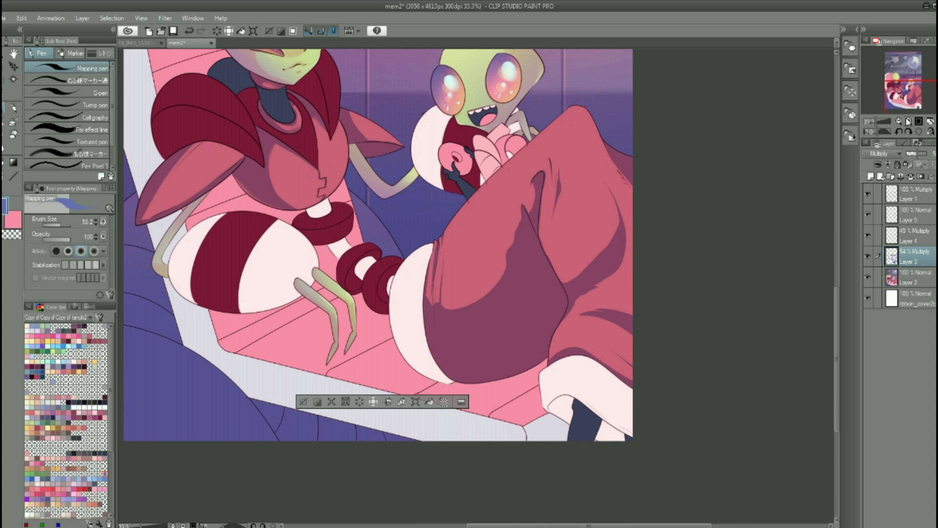
{"action": "key", "text": "j"}
{"action": "key", "text": "bracketright"}
{"action": "key", "text": "bracketright"}
{"action": "key", "text": "bracketright"}
{"action": "key", "text": "bracketright"}
{"action": "key", "text": "bracketright"}
{"action": "key", "text": "bracketright"}
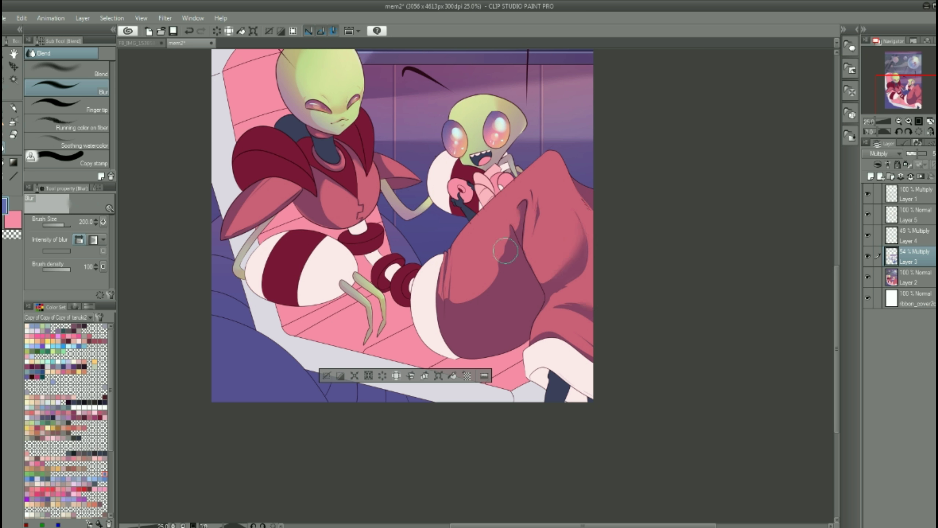
Airbrush soft blue over the lower chest and red garment on Layer 5 with the Soft airbrush at size 300
{"action": "left_click", "coordinate": [898, 218]}
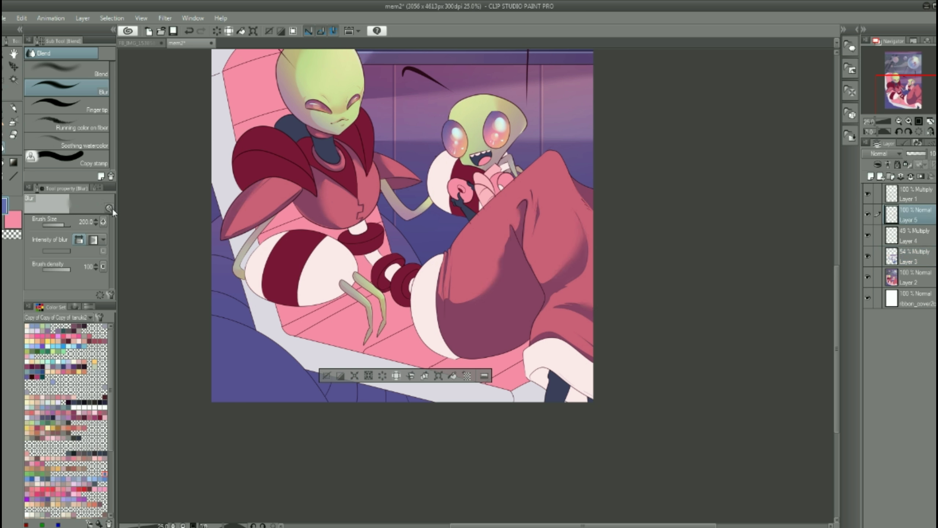
{"action": "key", "text": "b"}
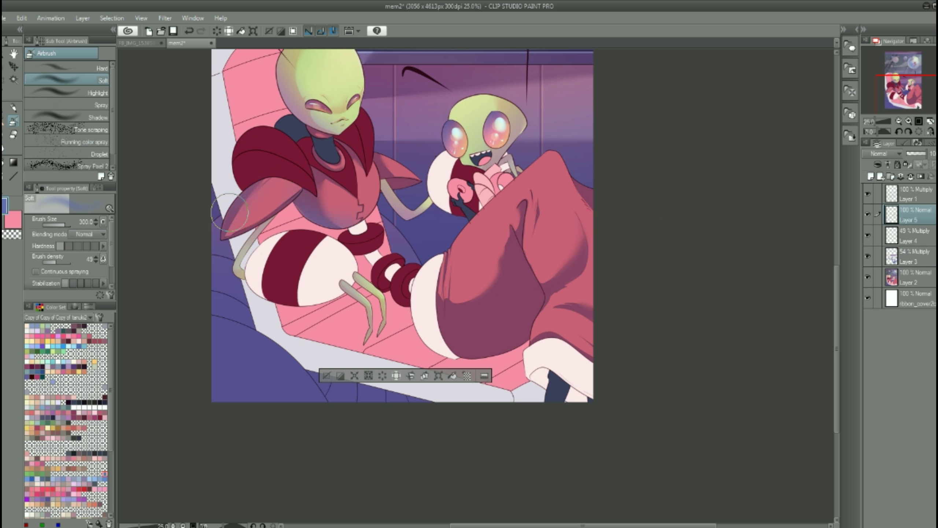
{"action": "left_click_drag", "start_coordinate": [446, 341], "coordinate": [301, 219]}
{"action": "left_click_drag", "start_coordinate": [289, 79], "coordinate": [387, 244]}
Airbrush soft yellow over the raised knee and red garment on Layer 5 with the Soft airbrush at size 500, and save the file
{"action": "left_click", "coordinate": [480, 273], "text": "alt"}
{"action": "key", "text": "bracketright"}
{"action": "key", "text": "bracketright"}
{"action": "left_click", "coordinate": [80, 370]}
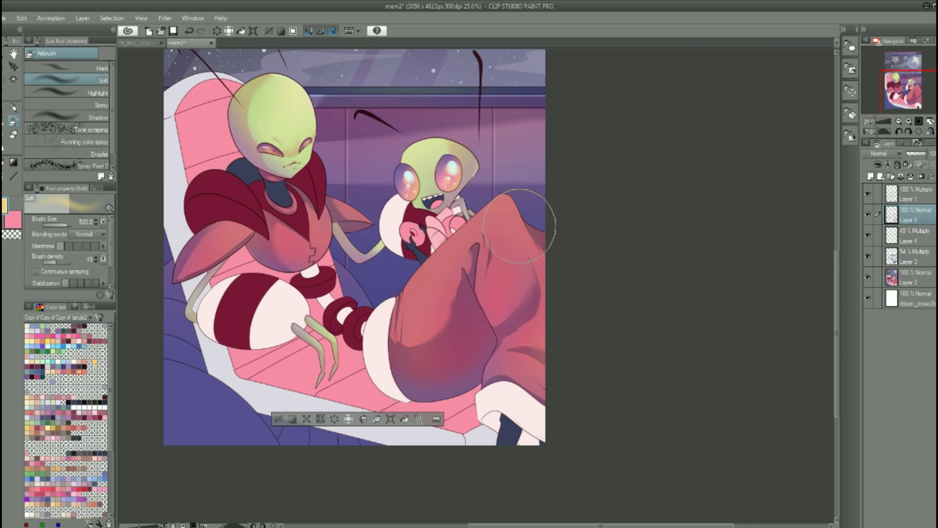
{"action": "left_click_drag", "start_coordinate": [502, 154], "coordinate": [556, 146]}
{"action": "key", "text": "ctrl+s"}
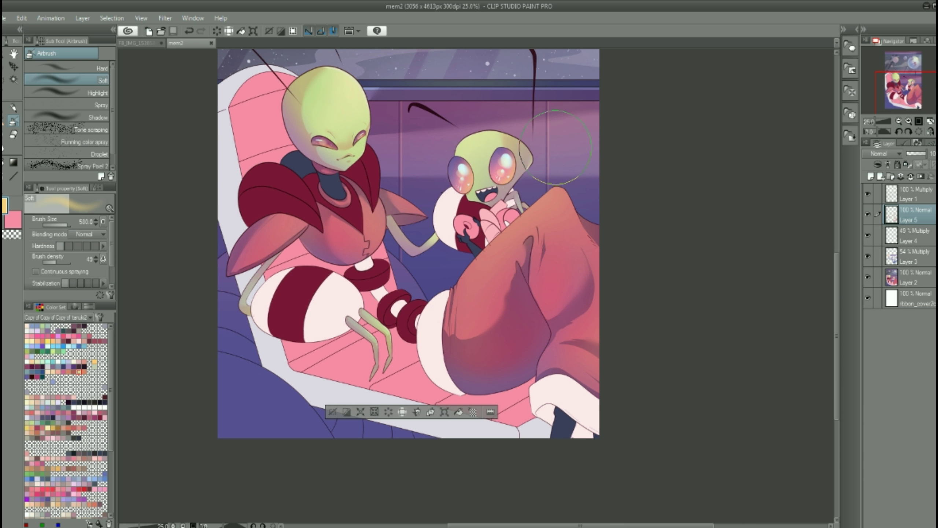
Draw light pink highlights along the chest's rim, its zigzag seam and the far sleeve's upper edge with the Mapping pen on Layer 5
{"action": "left_click", "coordinate": [74, 366]}
{"action": "left_click", "coordinate": [280, 241]}
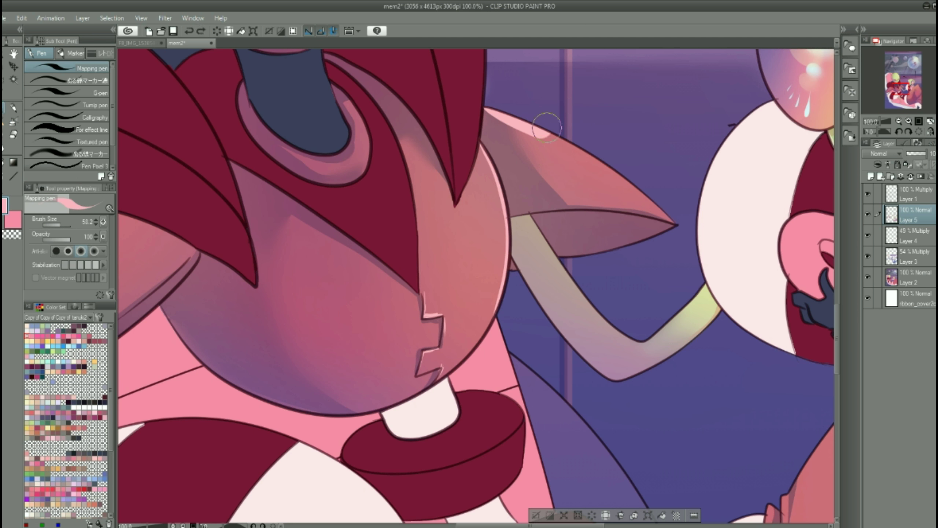
{"action": "left_click_drag", "start_coordinate": [530, 111], "coordinate": [675, 225]}
{"action": "key", "text": "ctrl+z"}
{"action": "mouse_move", "coordinate": [495, 111]}
{"action": "left_mouse_down"}
{"action": "mouse_move", "coordinate": [627, 181]}
{"action": "mouse_move", "coordinate": [675, 226]}
{"action": "mouse_move", "coordinate": [520, 122]}
{"action": "left_mouse_up"}
{"action": "key", "text": "ctrl+z"}
{"action": "key", "text": "minus"}
{"action": "key", "text": "minus"}
{"action": "key", "text": "minus"}
Deepen the shadows under the far sleeve and around the neck ring on Layer 4 with a sampled purple
{"action": "key", "text": "alt+bracketleft"}
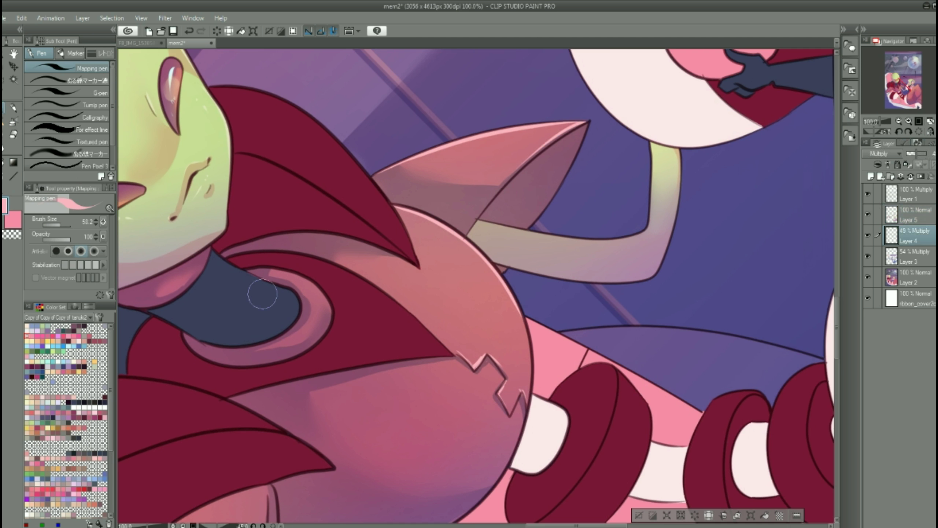
{"action": "left_click", "coordinate": [566, 169], "text": "alt"}
{"action": "mouse_move", "coordinate": [566, 143]}
{"action": "left_mouse_down"}
{"action": "mouse_move", "coordinate": [544, 164]}
{"action": "mouse_move", "coordinate": [548, 182]}
{"action": "left_mouse_up"}
{"action": "mouse_move", "coordinate": [402, 255]}
{"action": "left_mouse_down"}
{"action": "mouse_move", "coordinate": [303, 247]}
{"action": "mouse_move", "coordinate": [329, 238]}
{"action": "mouse_move", "coordinate": [440, 138]}
{"action": "left_mouse_up"}
{"action": "left_click_drag", "start_coordinate": [384, 272], "coordinate": [443, 299]}
{"action": "left_click_drag", "start_coordinate": [503, 266], "coordinate": [366, 296]}
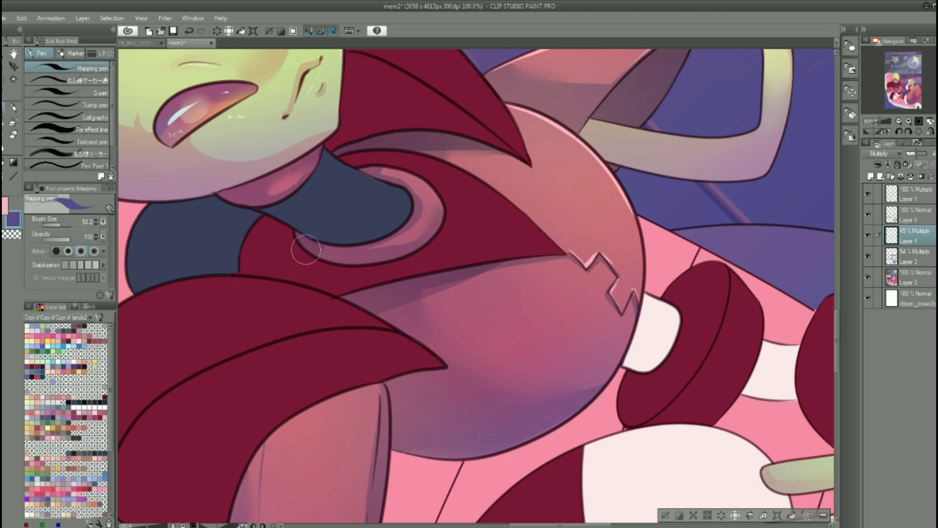
{"action": "left_click_drag", "start_coordinate": [307, 249], "coordinate": [354, 240]}
{"action": "left_click_drag", "start_coordinate": [232, 215], "coordinate": [259, 196]}
Add light pink highlights to the neck ring and the near sleeve on Layer 5 with the Mapping pen
{"action": "left_click", "coordinate": [916, 214]}
{"action": "key", "text": "x"}
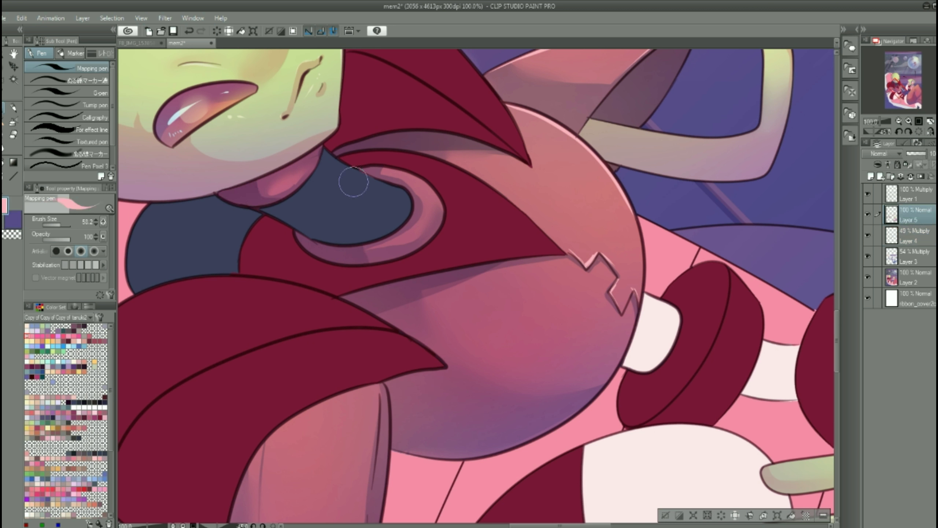
{"action": "mouse_move", "coordinate": [358, 170]}
{"action": "left_mouse_down"}
{"action": "mouse_move", "coordinate": [420, 181]}
{"action": "mouse_move", "coordinate": [433, 218]}
{"action": "left_mouse_up"}
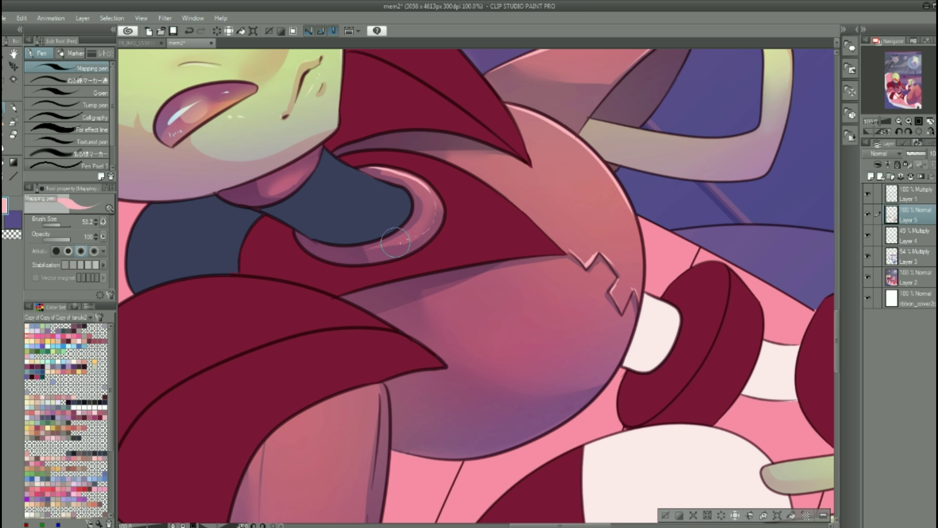
{"action": "scroll", "coordinate": [587, 159], "scroll_direction": "up", "scroll_amount": 2}
{"action": "scroll", "coordinate": [345, 267], "scroll_direction": "down", "scroll_amount": 10}
{"action": "left_click_drag", "start_coordinate": [245, 174], "coordinate": [236, 344]}
{"action": "scroll", "coordinate": [391, 251], "scroll_direction": "down", "scroll_amount": 5}
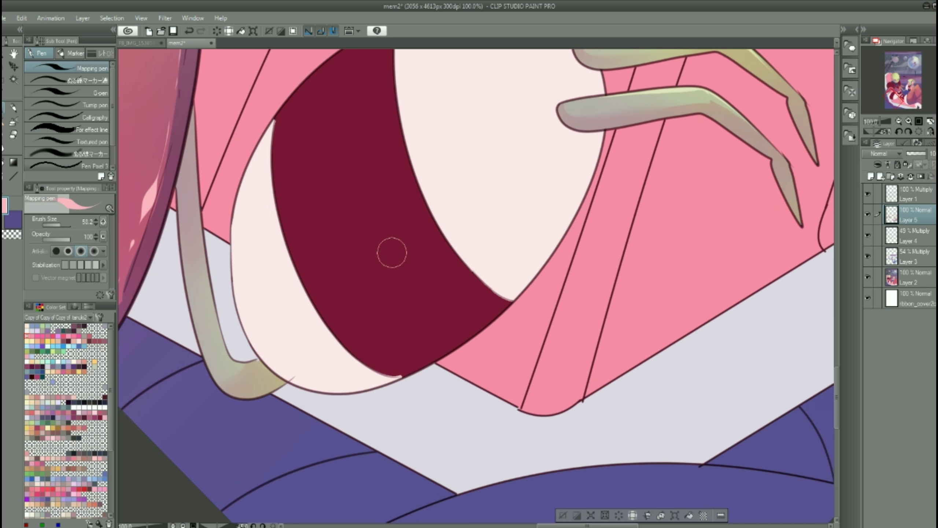
Draw a light pink rim highlight along the thigh's upper edge and the folds beside the white trim
{"action": "scroll", "coordinate": [482, 184], "scroll_direction": "up", "scroll_amount": 8}
{"action": "mouse_move", "coordinate": [368, 336]}
{"action": "left_mouse_down"}
{"action": "mouse_move", "coordinate": [325, 262]}
{"action": "mouse_move", "coordinate": [407, 369]}
{"action": "mouse_move", "coordinate": [506, 465]}
{"action": "left_mouse_up"}
{"action": "scroll", "coordinate": [398, 178], "scroll_direction": "up", "scroll_amount": 5}
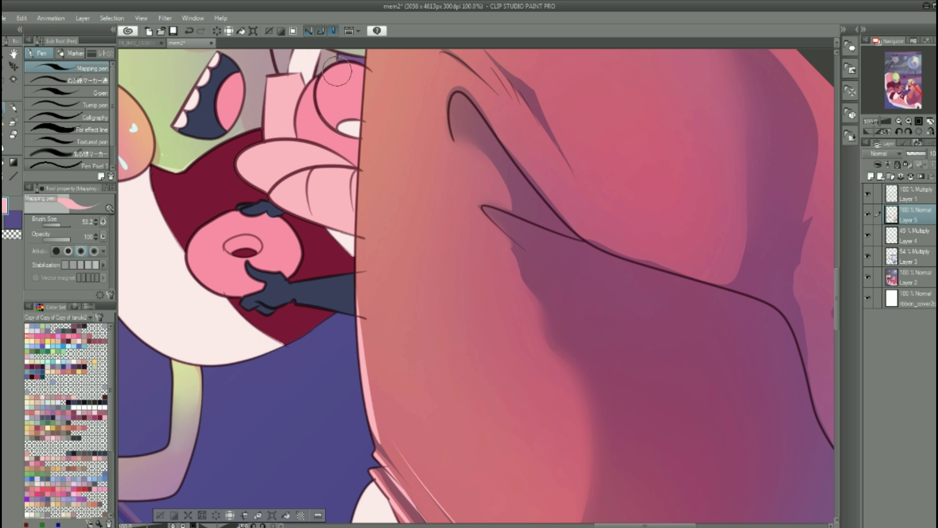
{"action": "scroll", "coordinate": [373, 114], "scroll_direction": "up", "scroll_amount": 3}
{"action": "scroll", "coordinate": [353, 473], "scroll_direction": "up", "scroll_amount": 5}
{"action": "key", "text": "ctrl+z"}
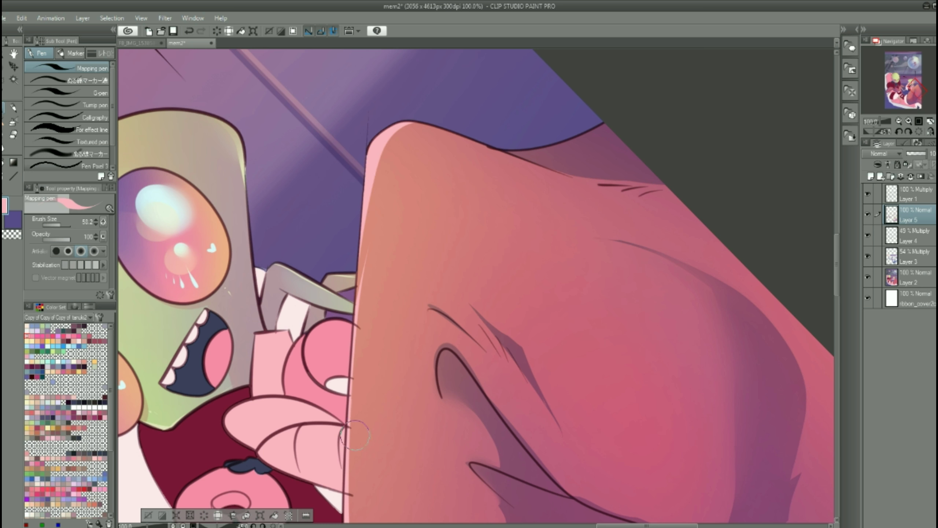
{"action": "left_click_drag", "start_coordinate": [372, 166], "coordinate": [345, 386]}
{"action": "key", "text": "minus"}
{"action": "key", "text": "minus"}
Highlight the knee's far edge and the nearby garment creases with light pink Mapping pen strokes
{"action": "left_click_drag", "start_coordinate": [458, 107], "coordinate": [523, 292]}
{"action": "left_click_drag", "start_coordinate": [503, 163], "coordinate": [541, 346]}
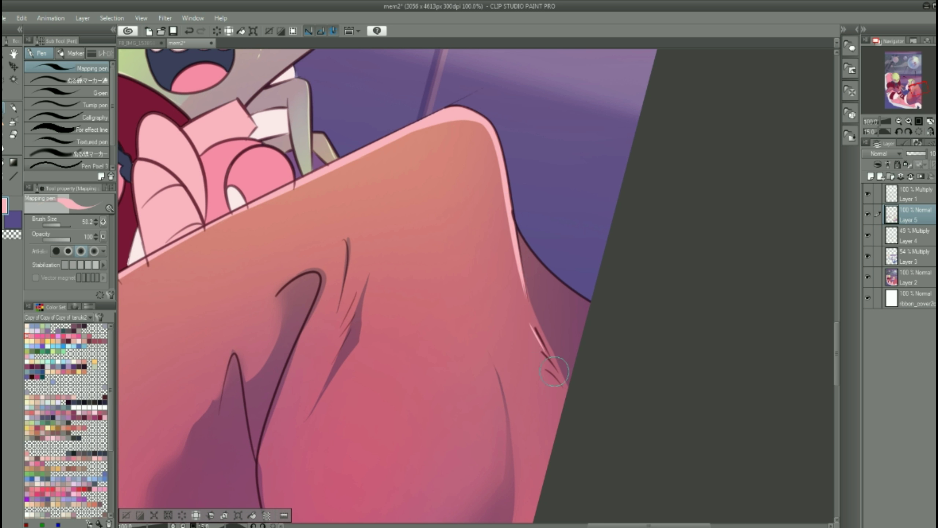
{"action": "left_click_drag", "start_coordinate": [447, 244], "coordinate": [514, 160]}
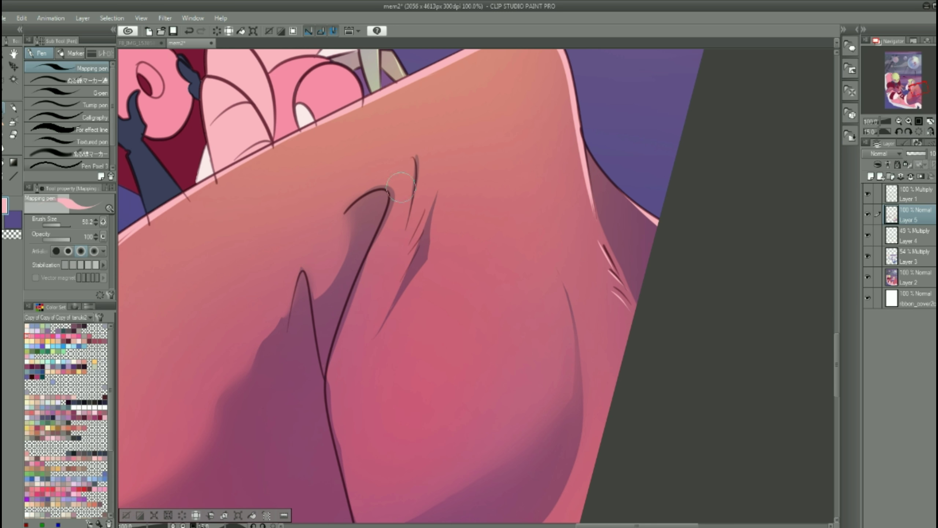
{"action": "left_click_drag", "start_coordinate": [411, 220], "coordinate": [442, 169]}
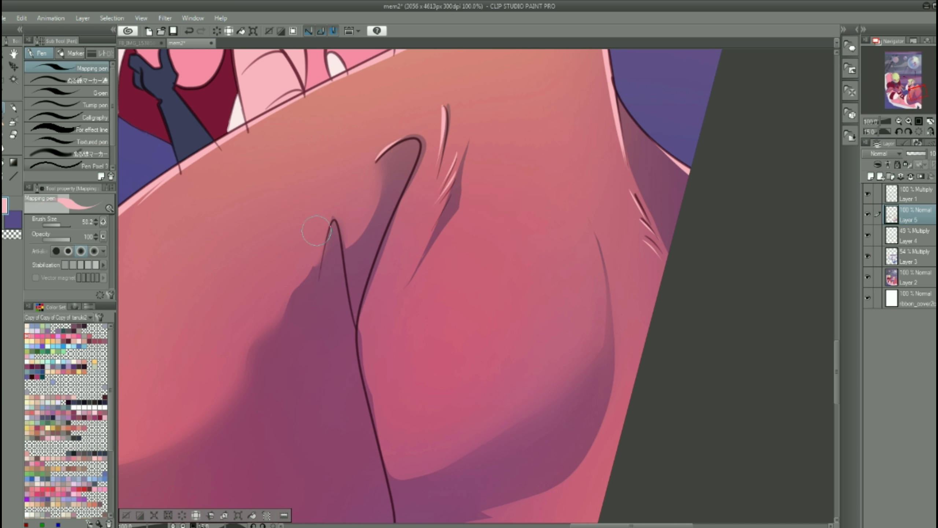
{"action": "scroll", "coordinate": [538, 136], "scroll_direction": "down", "scroll_amount": 10}
{"action": "left_click_drag", "start_coordinate": [888, 121], "coordinate": [882, 130]}
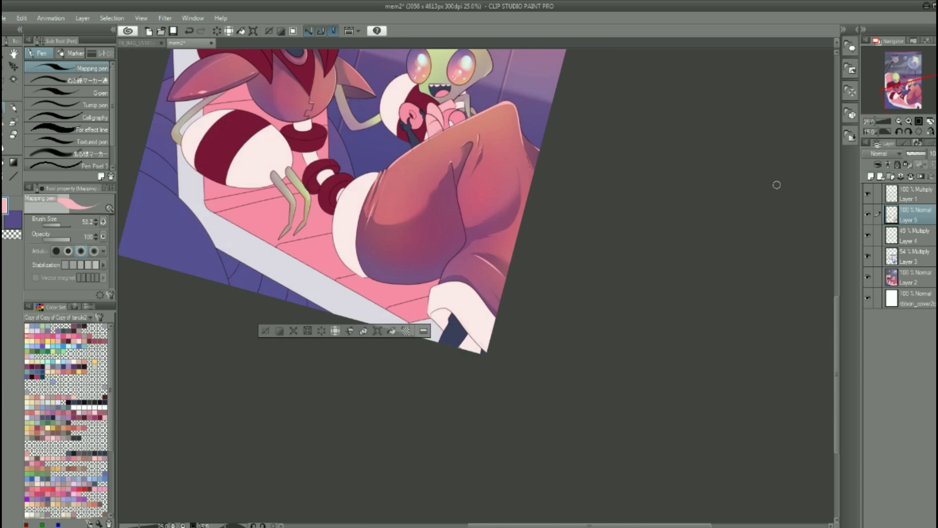
Straighten the canvas, paint a small pink shine on the chest with the Oil paint wet brush at size 24, and save the file
{"action": "left_click", "coordinate": [900, 131]}
{"action": "left_click", "coordinate": [908, 132]}
{"action": "scroll", "coordinate": [517, 388], "scroll_direction": "up", "scroll_amount": 3}
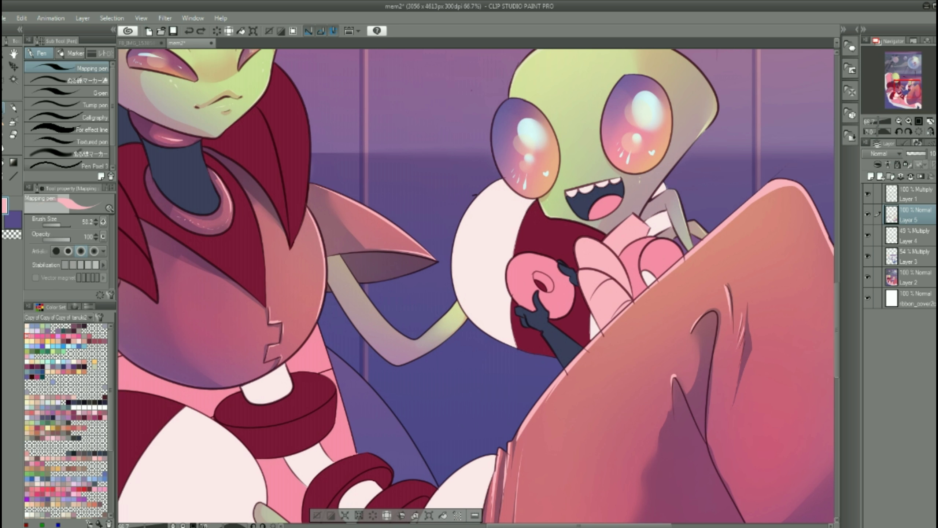
{"action": "key", "text": "b"}
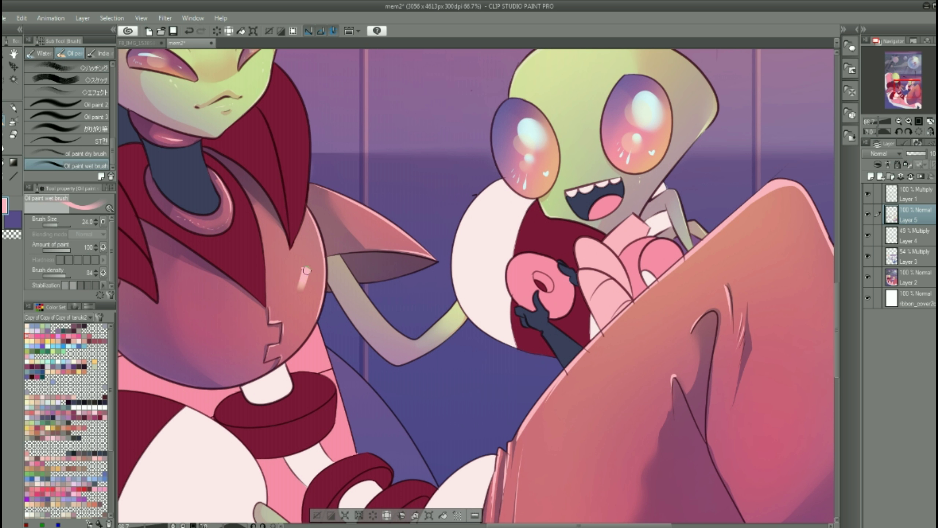
{"action": "key", "text": "ctrl+0"}
{"action": "key", "text": "ctrl+s"}
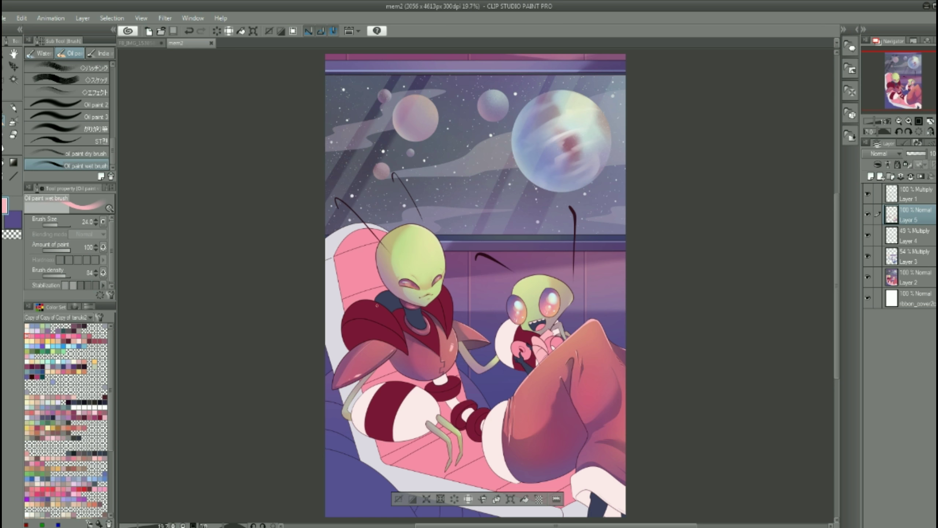
Touch up the lower chest area on Layer 2 with a smaller Soft airbrush in light pink
{"action": "left_click_drag", "start_coordinate": [480, 345], "coordinate": [524, 248]}
{"action": "scroll", "coordinate": [524, 248], "scroll_direction": "up", "scroll_amount": 3}
{"action": "left_click", "coordinate": [908, 277]}
{"action": "left_click", "coordinate": [13, 121]}
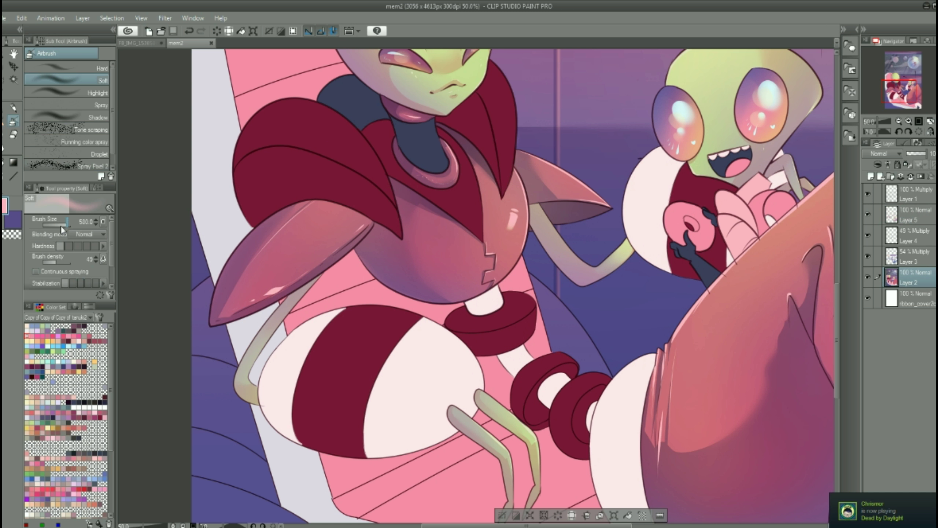
{"action": "mouse_move", "coordinate": [363, 267]}
{"action": "left_mouse_down"}
{"action": "mouse_move", "coordinate": [397, 293]}
{"action": "mouse_move", "coordinate": [363, 257]}
{"action": "mouse_move", "coordinate": [463, 309]}
{"action": "left_mouse_up"}
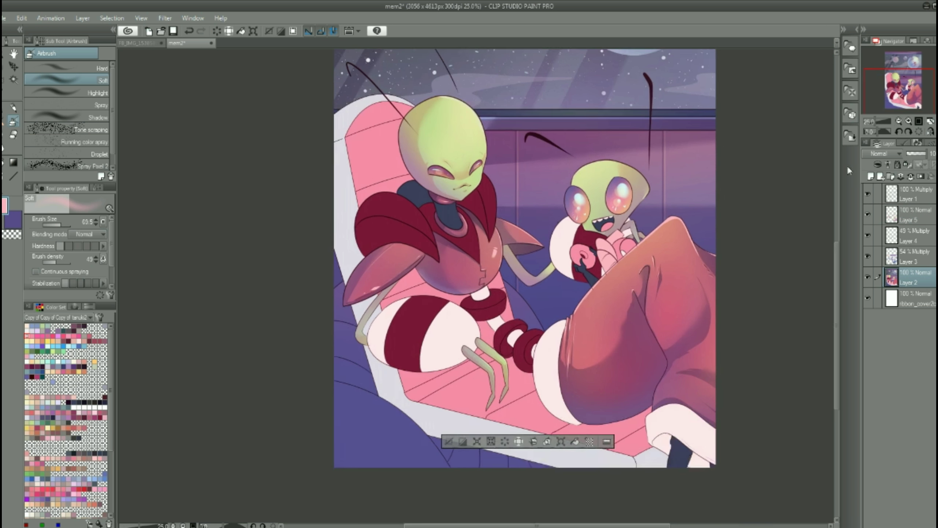
Select the small alien's pink doughnut shape on Layer 2 with Auto select and save the file
{"action": "scroll", "coordinate": [463, 308], "scroll_direction": "down", "scroll_amount": 2}
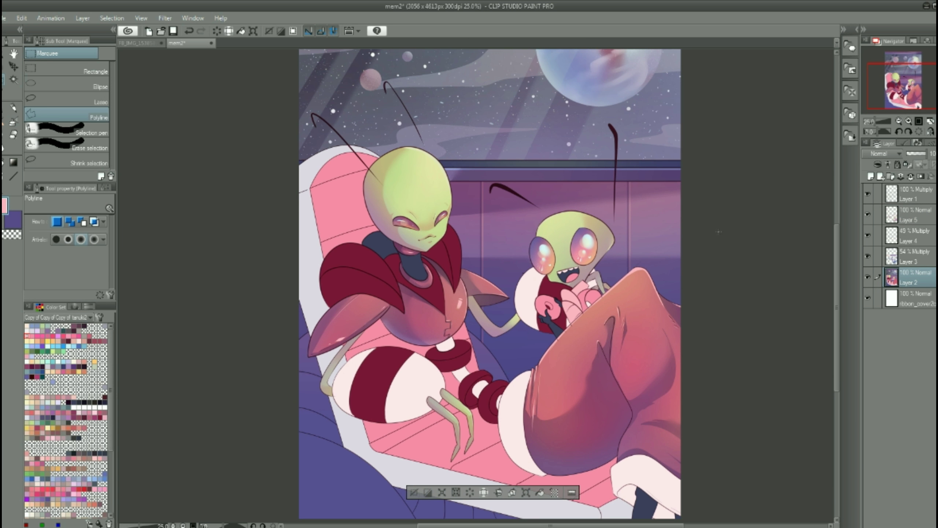
{"action": "key", "text": "w"}
{"action": "left_click", "coordinate": [546, 306]}
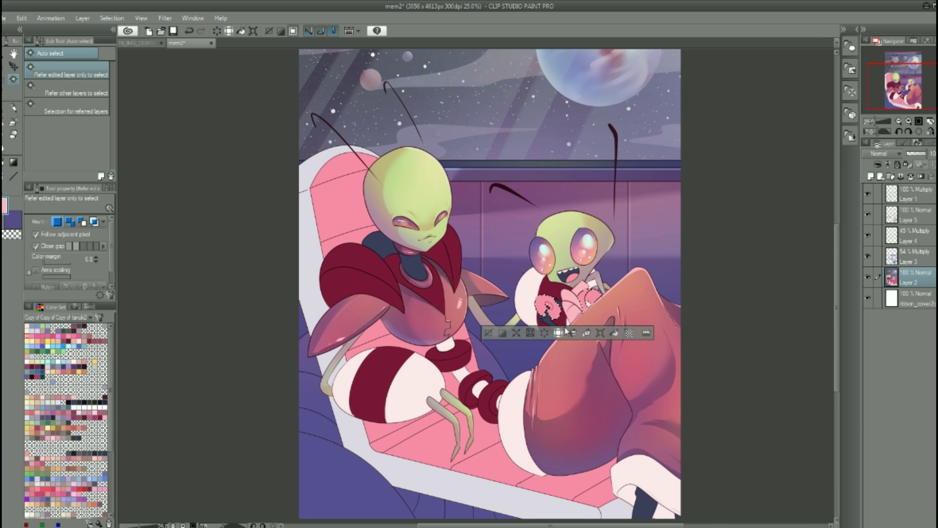
{"action": "key", "text": "ctrl+s"}
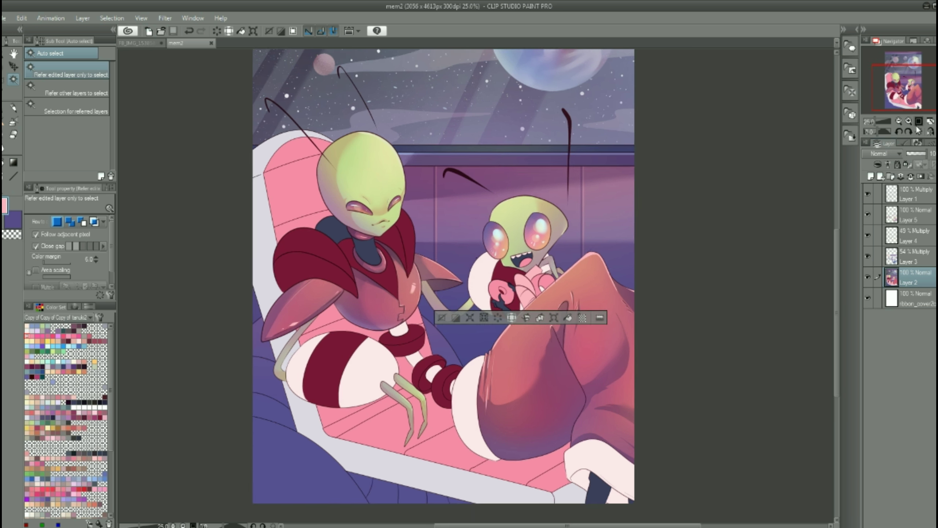
Shade the glossy pink ball beside the knee and the shape behind it in blue on Layer 3, refining with the Hard eraser
{"action": "key", "text": "ctrl+alt+0"}
{"action": "left_click", "coordinate": [912, 256]}
{"action": "key", "text": "p"}
{"action": "left_click", "coordinate": [49, 348]}
{"action": "mouse_move", "coordinate": [615, 259]}
{"action": "left_mouse_down"}
{"action": "mouse_move", "coordinate": [578, 309]}
{"action": "mouse_move", "coordinate": [590, 308]}
{"action": "mouse_move", "coordinate": [573, 331]}
{"action": "mouse_move", "coordinate": [560, 324]}
{"action": "mouse_move", "coordinate": [570, 304]}
{"action": "mouse_move", "coordinate": [564, 313]}
{"action": "mouse_move", "coordinate": [544, 285]}
{"action": "mouse_move", "coordinate": [590, 271]}
{"action": "mouse_move", "coordinate": [560, 266]}
{"action": "mouse_move", "coordinate": [572, 301]}
{"action": "mouse_move", "coordinate": [617, 261]}
{"action": "mouse_move", "coordinate": [594, 283]}
{"action": "left_mouse_up"}
{"action": "key", "text": "e"}
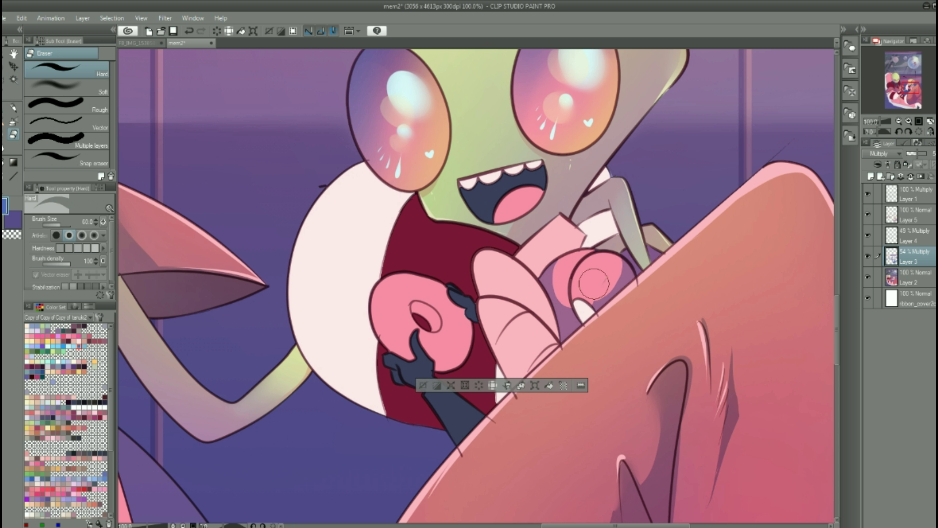
{"action": "key", "text": "p"}
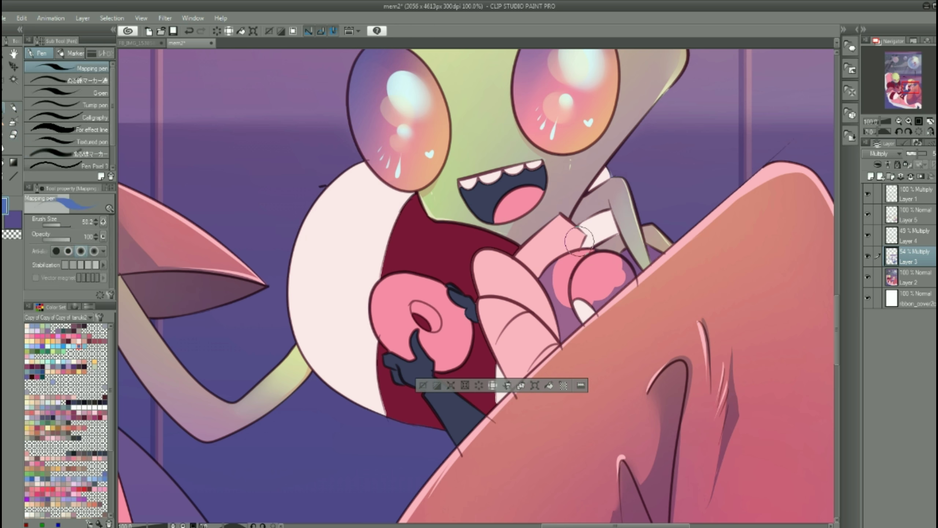
{"action": "left_click_drag", "start_coordinate": [596, 247], "coordinate": [566, 293]}
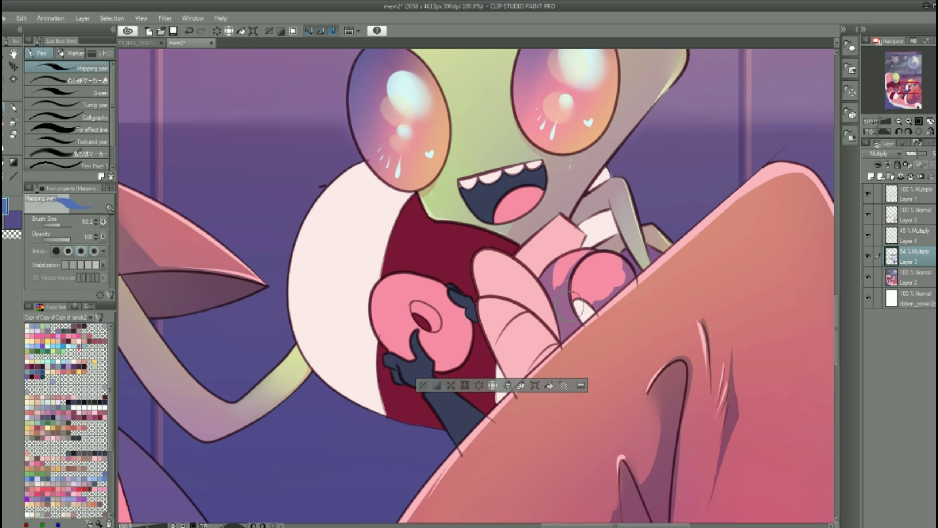
{"action": "left_click", "coordinate": [912, 235]}
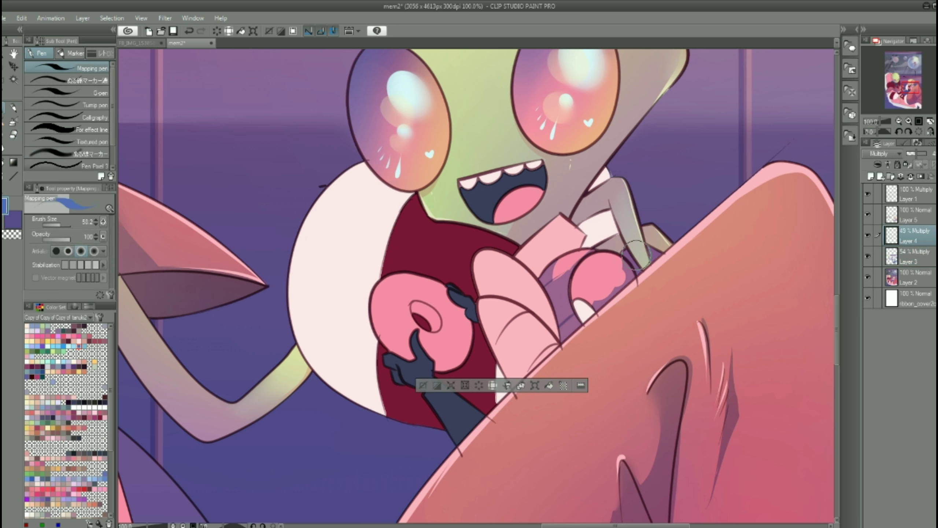
Paint light pink and near-white highlights on the pink ball on Layer 5 with the Mapping pen
{"action": "left_click", "coordinate": [907, 226]}
{"action": "left_click", "coordinate": [613, 259], "text": "alt"}
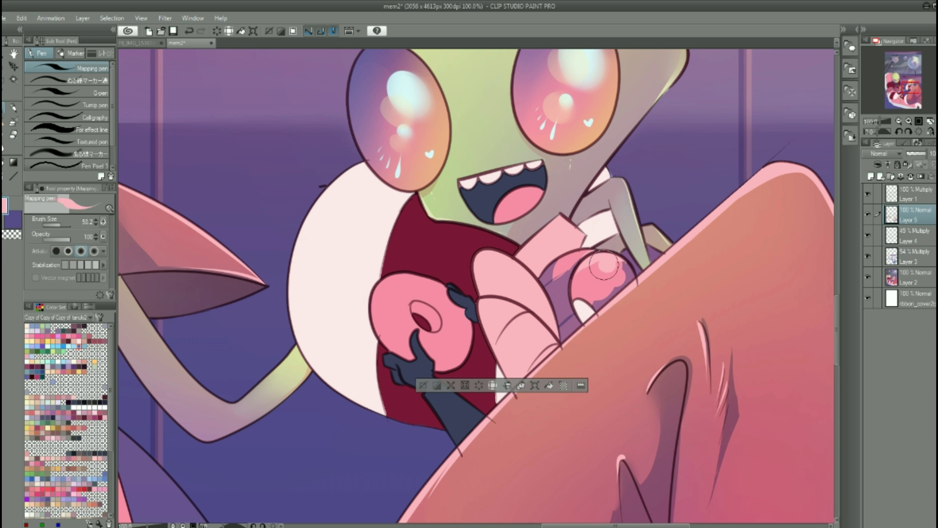
{"action": "left_click", "coordinate": [600, 224], "text": "alt"}
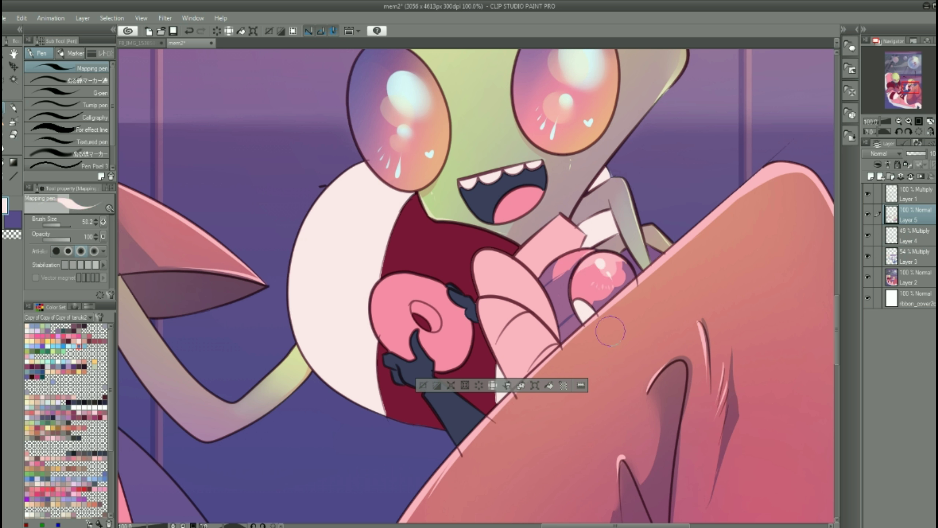
Soften the pink ball's shadow on Layer 3 with the Blur tool at size 200 and save the file
{"action": "key", "text": "j"}
{"action": "key", "text": "alt+bracketleft"}
{"action": "key", "text": "alt+bracketleft"}
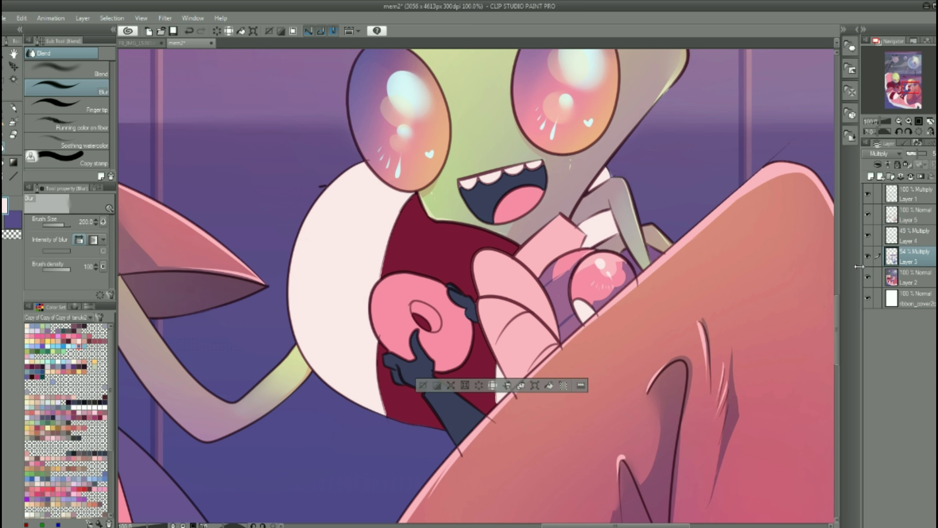
{"action": "key", "text": "ctrl+minus"}
{"action": "key", "text": "ctrl+minus"}
{"action": "key", "text": "ctrl+minus"}
{"action": "key", "text": "ctrl+s"}
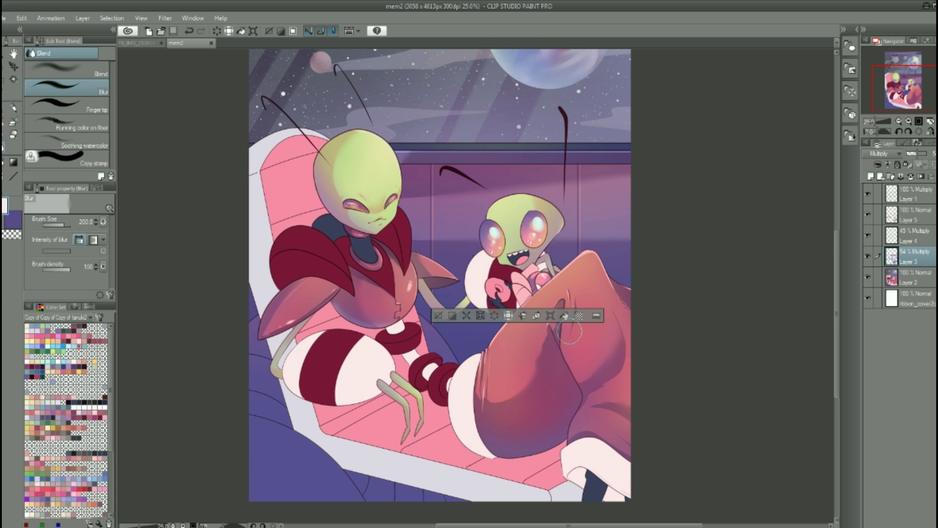
Shade the lower edges of the small alien's pink doughnut in dull maroon on Layer 3 with the Mapping pen
{"action": "key", "text": "ctrl+plus"}
{"action": "key", "text": "ctrl+plus"}
{"action": "key", "text": "m"}
{"action": "left_click", "coordinate": [894, 202], "text": "ctrl"}
{"action": "key", "text": "ctrl+plus"}
{"action": "key", "text": "ctrl+plus"}
{"action": "key", "text": "p"}
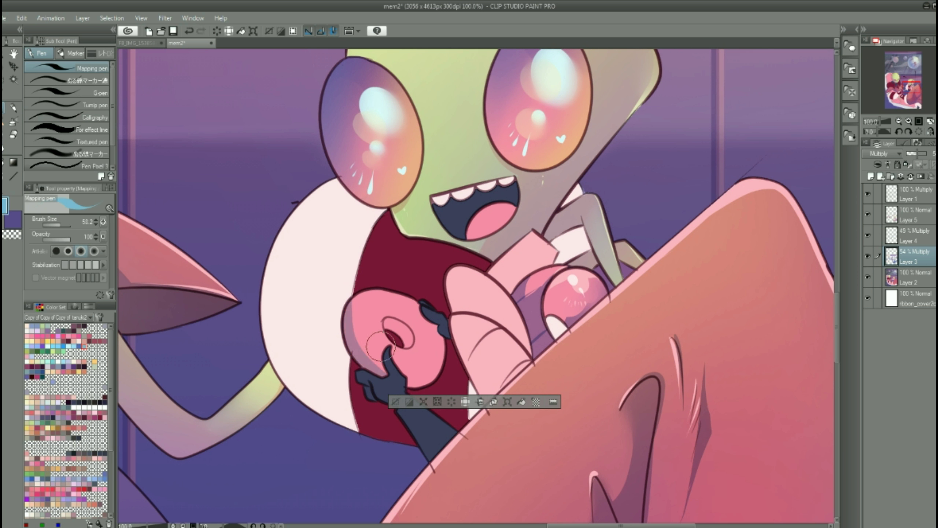
{"action": "left_click", "coordinate": [367, 259], "text": "alt"}
{"action": "left_click_drag", "start_coordinate": [355, 318], "coordinate": [370, 365]}
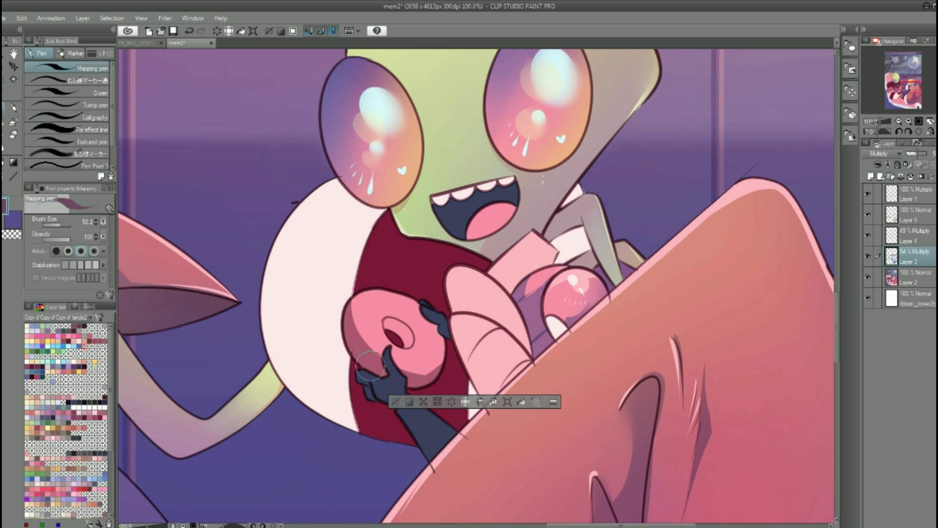
Shade the doughnut's inner ring and the area beneath the upper gloved hand on Layer 3
{"action": "left_click", "coordinate": [909, 119]}
{"action": "mouse_move", "coordinate": [374, 171]}
{"action": "left_mouse_down"}
{"action": "mouse_move", "coordinate": [406, 175]}
{"action": "mouse_move", "coordinate": [429, 207]}
{"action": "mouse_move", "coordinate": [407, 225]}
{"action": "mouse_move", "coordinate": [386, 174]}
{"action": "mouse_move", "coordinate": [399, 179]}
{"action": "mouse_move", "coordinate": [415, 214]}
{"action": "left_mouse_up"}
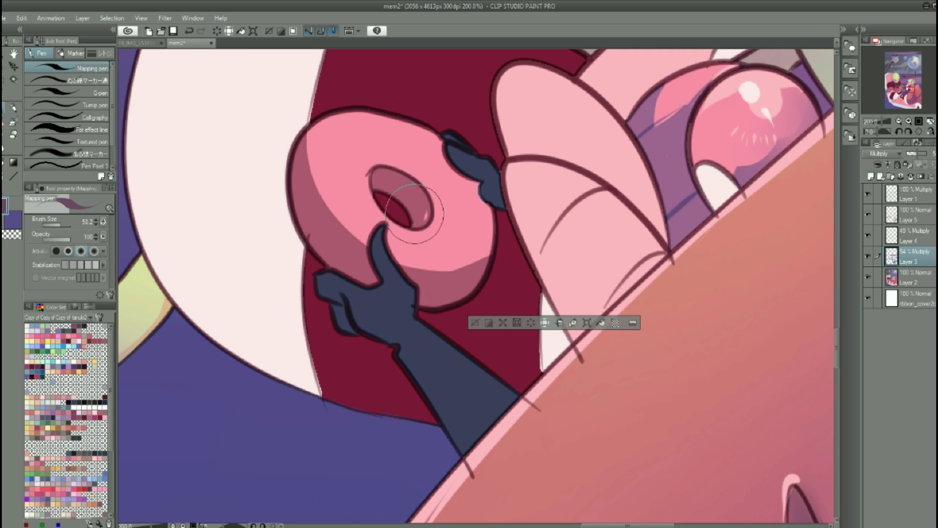
{"action": "left_click_drag", "start_coordinate": [474, 177], "coordinate": [464, 174]}
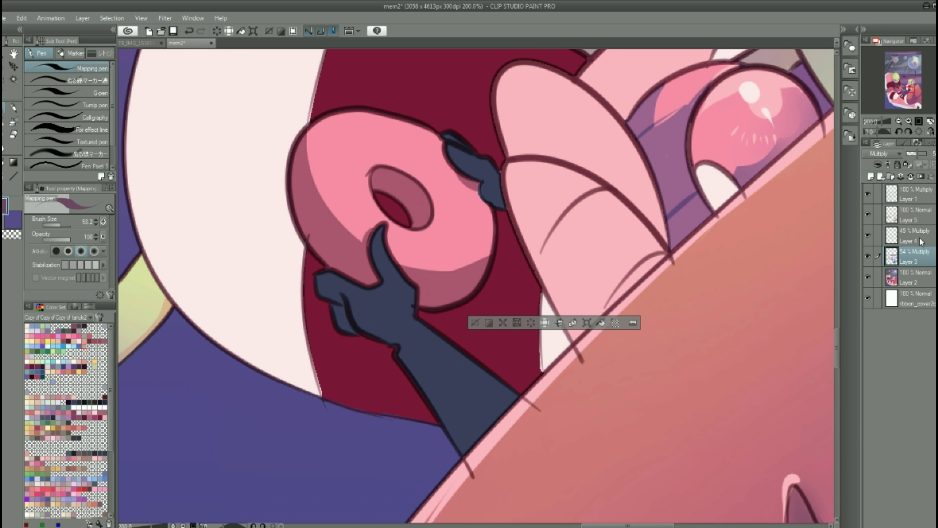
Paint a light pink highlight along the doughnut's upper-left edge on Layer 5 with the Mapping pen and trim it with the Hard eraser
{"action": "left_click", "coordinate": [921, 241]}
{"action": "left_click_drag", "start_coordinate": [403, 173], "coordinate": [403, 238]}
{"action": "left_click", "coordinate": [916, 215]}
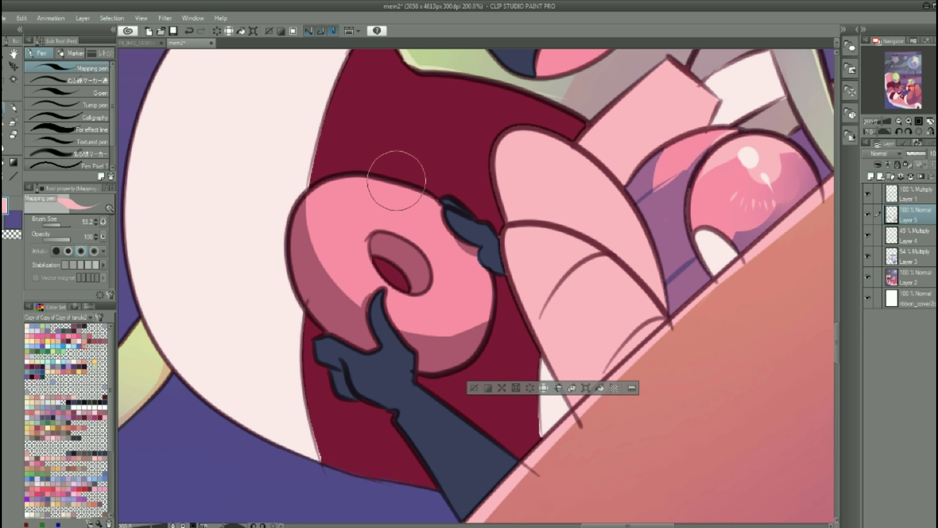
{"action": "mouse_move", "coordinate": [308, 187]}
{"action": "left_mouse_down"}
{"action": "mouse_move", "coordinate": [440, 200]}
{"action": "mouse_move", "coordinate": [389, 189]}
{"action": "mouse_move", "coordinate": [314, 200]}
{"action": "mouse_move", "coordinate": [358, 299]}
{"action": "left_mouse_up"}
{"action": "key", "text": "e"}
{"action": "mouse_move", "coordinate": [332, 205]}
{"action": "left_mouse_down"}
{"action": "mouse_move", "coordinate": [427, 211]}
{"action": "mouse_move", "coordinate": [321, 202]}
{"action": "left_mouse_up"}
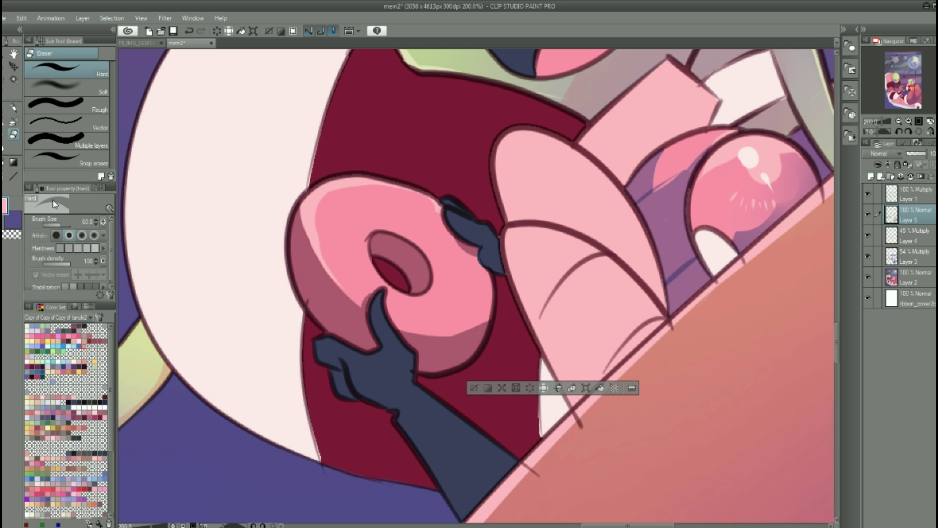
{"action": "key", "text": "p"}
{"action": "key", "text": "-"}
Add a light pink highlight along the doughnut's lower-right edge and small dots of shine on its icing
{"action": "left_click_drag", "start_coordinate": [503, 296], "coordinate": [480, 341]}
{"action": "key", "text": "ctrl+z"}
{"action": "key", "text": "ctrl+y"}
{"action": "left_click", "coordinate": [486, 315]}
{"action": "left_click", "coordinate": [479, 325]}
{"action": "left_click", "coordinate": [344, 356]}
{"action": "left_click", "coordinate": [366, 363]}
Scatter small blue and yellow sprinkles across the doughnut's icing on Layer 2 with the Mapping pen
{"action": "left_click", "coordinate": [677, 386], "text": "ctrl+shift"}
{"action": "key", "text": "x"}
{"action": "left_click_drag", "start_coordinate": [339, 312], "coordinate": [336, 308]}
{"action": "left_click_drag", "start_coordinate": [359, 303], "coordinate": [393, 282]}
{"action": "left_click_drag", "start_coordinate": [477, 288], "coordinate": [476, 294]}
{"action": "left_click_drag", "start_coordinate": [332, 349], "coordinate": [330, 346]}
{"action": "left_click_drag", "start_coordinate": [389, 353], "coordinate": [389, 358]}
{"action": "left_click_drag", "start_coordinate": [486, 285], "coordinate": [486, 291]}
{"action": "left_click", "coordinate": [94, 361]}
{"action": "left_click_drag", "start_coordinate": [350, 300], "coordinate": [355, 293]}
{"action": "left_click_drag", "start_coordinate": [395, 278], "coordinate": [399, 273]}
{"action": "left_click_drag", "start_coordinate": [469, 300], "coordinate": [475, 296]}
{"action": "left_click_drag", "start_coordinate": [321, 340], "coordinate": [328, 337]}
{"action": "left_click_drag", "start_coordinate": [369, 347], "coordinate": [372, 354]}
{"action": "left_click_drag", "start_coordinate": [451, 345], "coordinate": [452, 349]}
{"action": "mouse_move", "coordinate": [431, 278]}
{"action": "left_mouse_down"}
{"action": "mouse_move", "coordinate": [466, 326]}
{"action": "mouse_move", "coordinate": [456, 278]}
{"action": "left_mouse_up"}
Add purple sprinkles between the other sprinkles on the doughnut's icing on Layer 2
{"action": "left_click", "coordinate": [47, 412]}
{"action": "left_click_drag", "start_coordinate": [460, 323], "coordinate": [464, 330]}
{"action": "left_click_drag", "start_coordinate": [415, 276], "coordinate": [417, 282]}
{"action": "left_click_drag", "start_coordinate": [349, 342], "coordinate": [351, 352]}
{"action": "left_click_drag", "start_coordinate": [368, 274], "coordinate": [369, 283]}
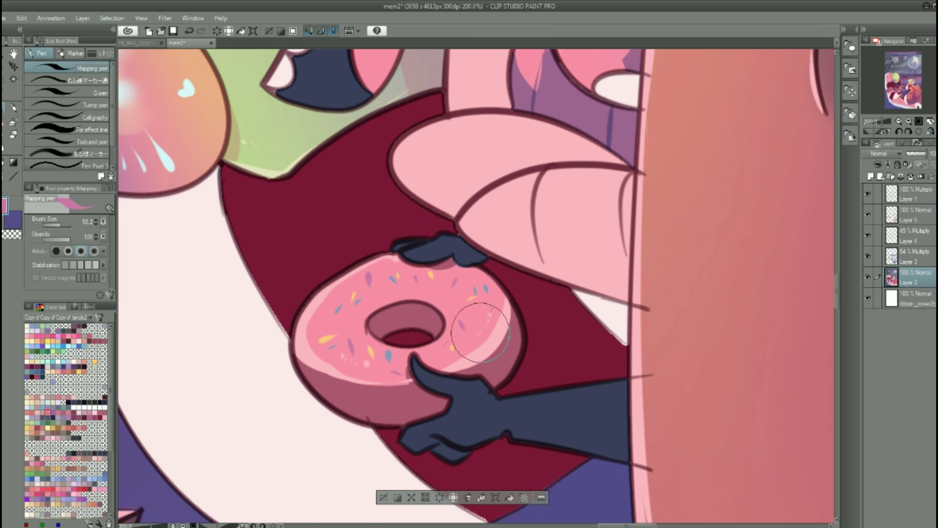
Tint the doughnut with soft orange and lilac light on Layer 5 using the Soft airbrush
{"action": "left_click", "coordinate": [918, 121]}
{"action": "left_click", "coordinate": [899, 121]}
{"action": "left_click", "coordinate": [912, 214]}
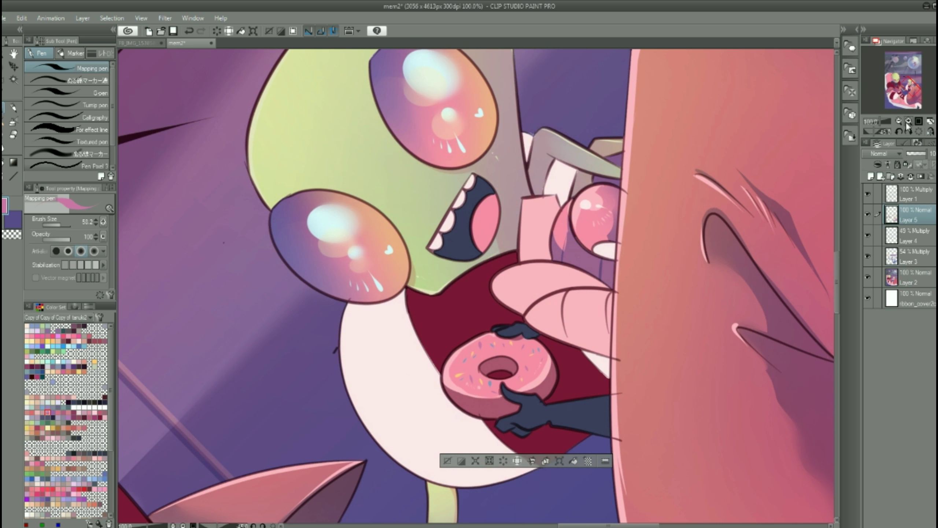
{"action": "left_click", "coordinate": [14, 122]}
{"action": "left_click", "coordinate": [80, 371]}
{"action": "left_click_drag", "start_coordinate": [316, 333], "coordinate": [345, 392]}
{"action": "left_click_drag", "start_coordinate": [393, 289], "coordinate": [497, 333]}
{"action": "left_click", "coordinate": [68, 367]}
{"action": "left_click_drag", "start_coordinate": [480, 292], "coordinate": [454, 385]}
Reset the canvas rotation, clear the doughnut selection and save the file
{"action": "left_click", "coordinate": [918, 121]}
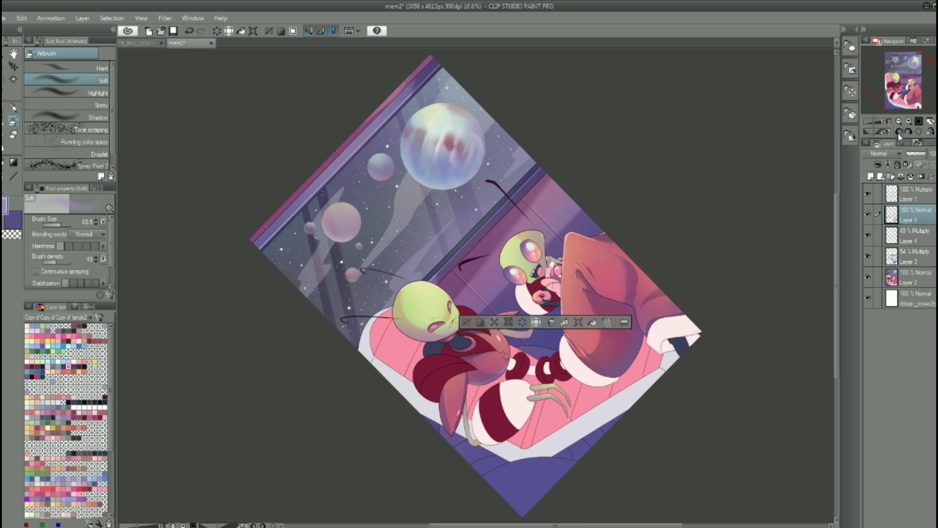
{"action": "left_click", "coordinate": [909, 131]}
{"action": "double_click", "coordinate": [909, 131]}
{"action": "key", "text": "ctrl+s"}
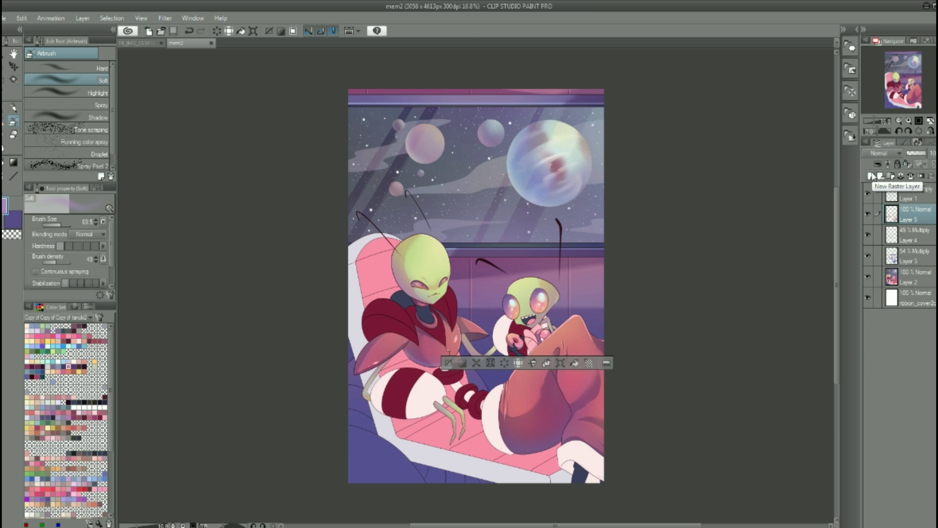
{"action": "key", "text": "m"}
{"action": "key", "text": "ctrl+d"}
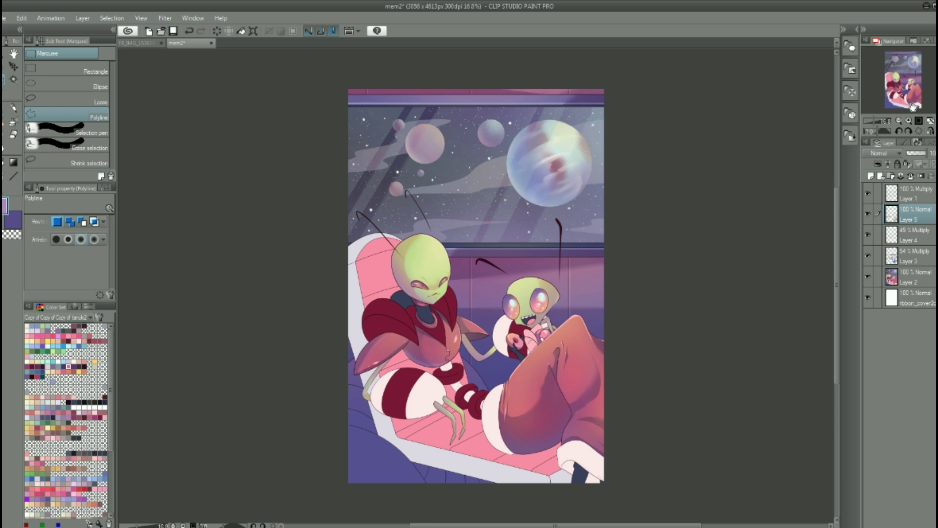
{"action": "key", "text": "ctrl+plus"}
{"action": "key", "text": "ctrl+s"}
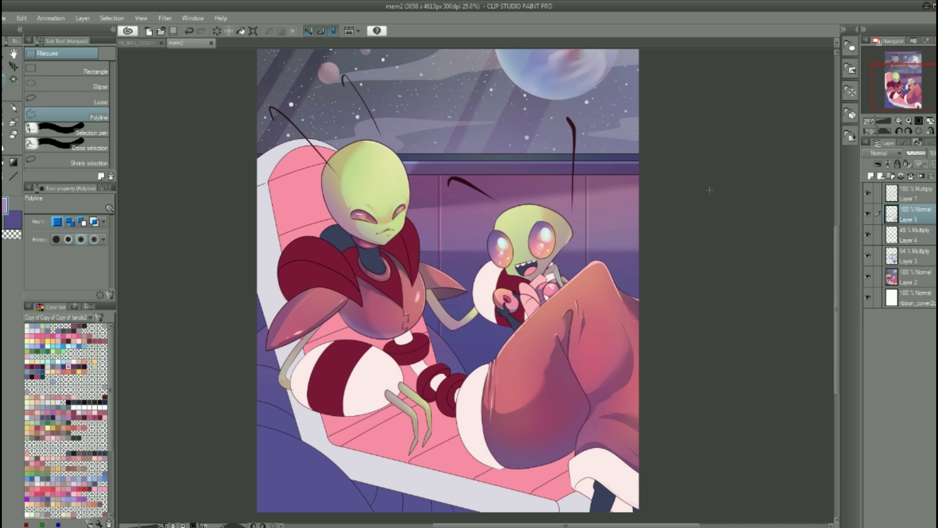
Select the pink segmented object beside the doughnut on Layer 2 and shade it in purple on Layer 3 with the Mapping pen
{"action": "left_click_drag", "start_coordinate": [536, 334], "coordinate": [555, 307]}
{"action": "left_click", "coordinate": [914, 278]}
{"action": "key", "text": "w"}
{"action": "left_click", "coordinate": [543, 268]}
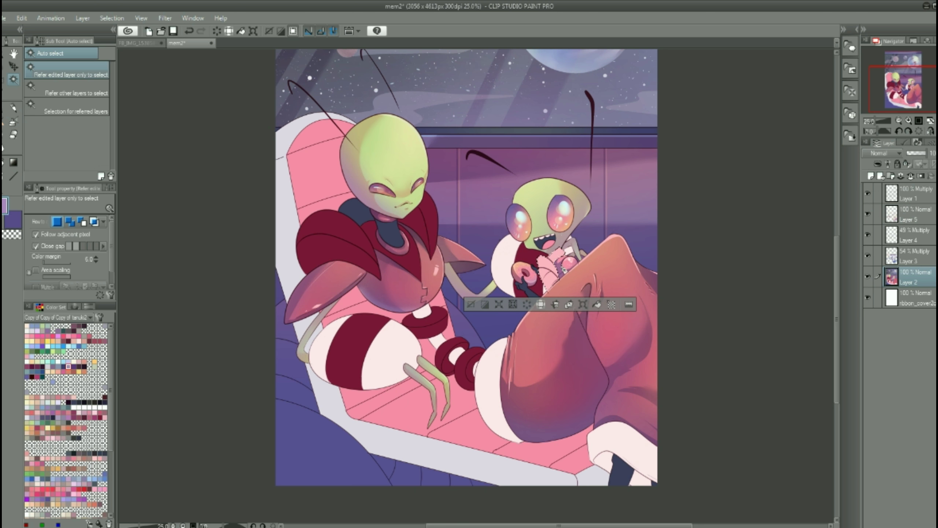
{"action": "scroll", "coordinate": [589, 234], "scroll_direction": "up", "scroll_amount": 4}
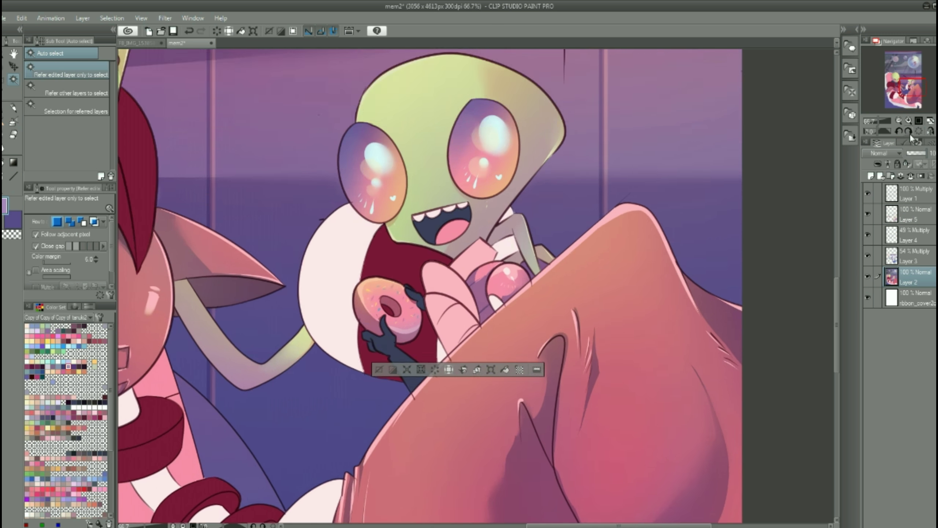
{"action": "key", "text": "alt+bracketright"}
{"action": "key", "text": "p"}
{"action": "left_click_drag", "start_coordinate": [454, 296], "coordinate": [476, 369]}
{"action": "left_click_drag", "start_coordinate": [384, 284], "coordinate": [455, 369]}
{"action": "mouse_move", "coordinate": [432, 296]}
{"action": "left_mouse_down"}
{"action": "mouse_move", "coordinate": [446, 291]}
{"action": "mouse_move", "coordinate": [414, 292]}
{"action": "mouse_move", "coordinate": [443, 296]}
{"action": "left_mouse_up"}
{"action": "left_click_drag", "start_coordinate": [480, 222], "coordinate": [503, 233]}
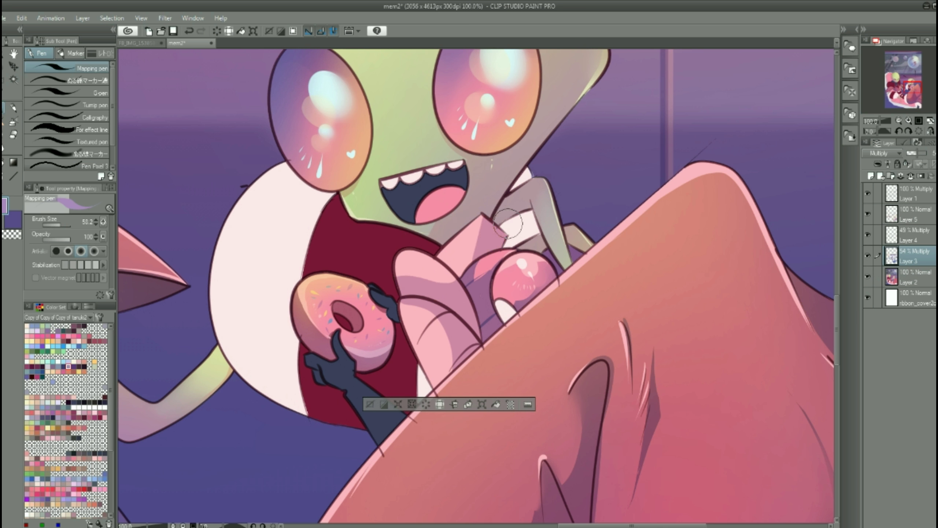
{"action": "key", "text": "ctrl+z"}
{"action": "scroll", "coordinate": [494, 215], "scroll_direction": "down", "scroll_amount": 2}
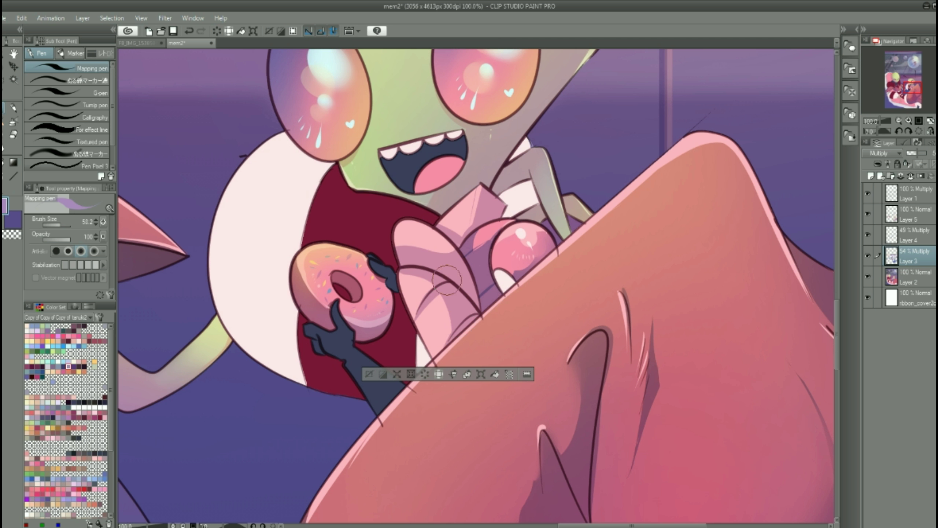
Airbrush soft cream light onto the pink segmented object on Layer 5, then deselect and save the file
{"action": "scroll", "coordinate": [523, 355], "scroll_direction": "up", "scroll_amount": 3}
{"action": "key", "text": "b"}
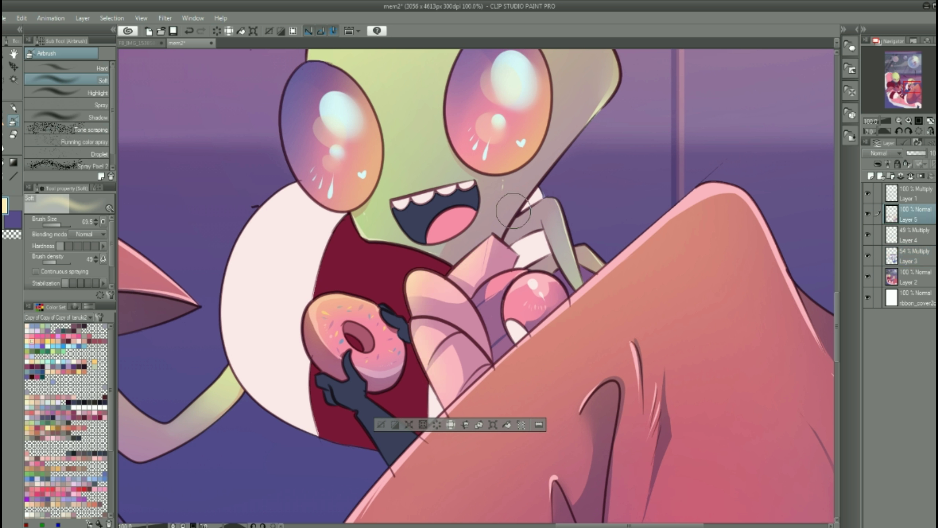
{"action": "key", "text": "ctrl+0"}
{"action": "key", "text": "m"}
{"action": "scroll", "coordinate": [670, 351], "scroll_direction": "down", "scroll_amount": 2}
{"action": "key", "text": "ctrl+s"}
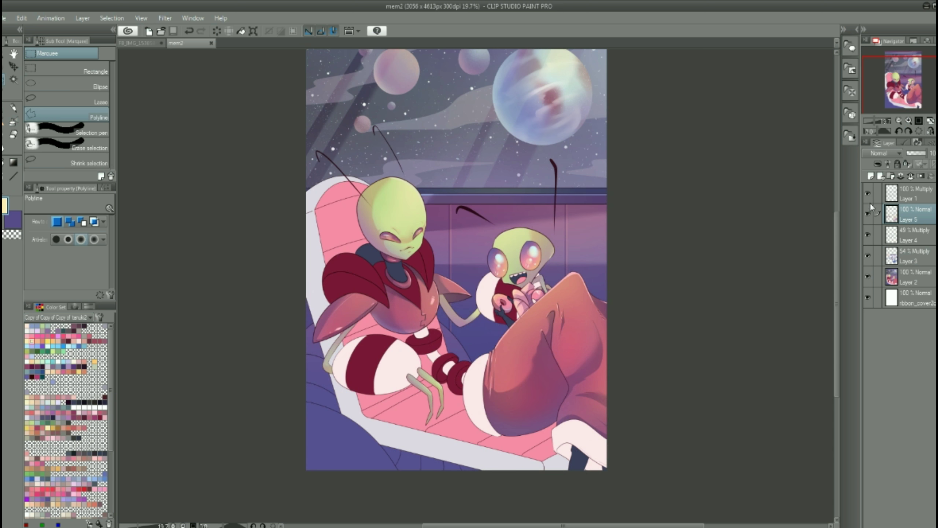
Select the white areas of both aliens' abdomens, the waist, the leg band and the boot cuff on Layer 2 with Auto select
{"action": "left_click", "coordinate": [912, 277]}
{"action": "key", "text": "w"}
{"action": "scroll", "coordinate": [388, 260], "scroll_direction": "down", "scroll_amount": 3}
{"action": "left_click", "coordinate": [387, 261]}
{"action": "left_click", "coordinate": [343, 266], "text": "shift"}
{"action": "left_click", "coordinate": [476, 299], "text": "shift"}
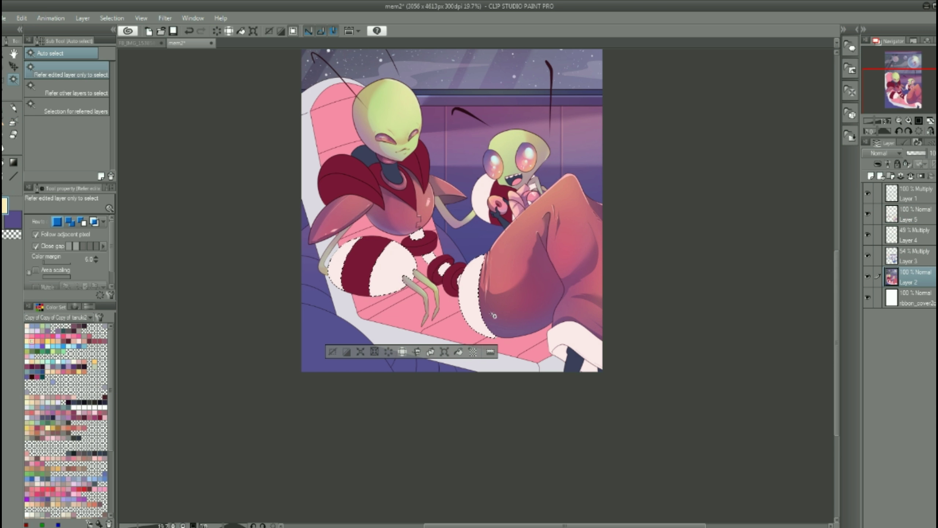
{"action": "left_click", "coordinate": [576, 348], "text": "shift"}
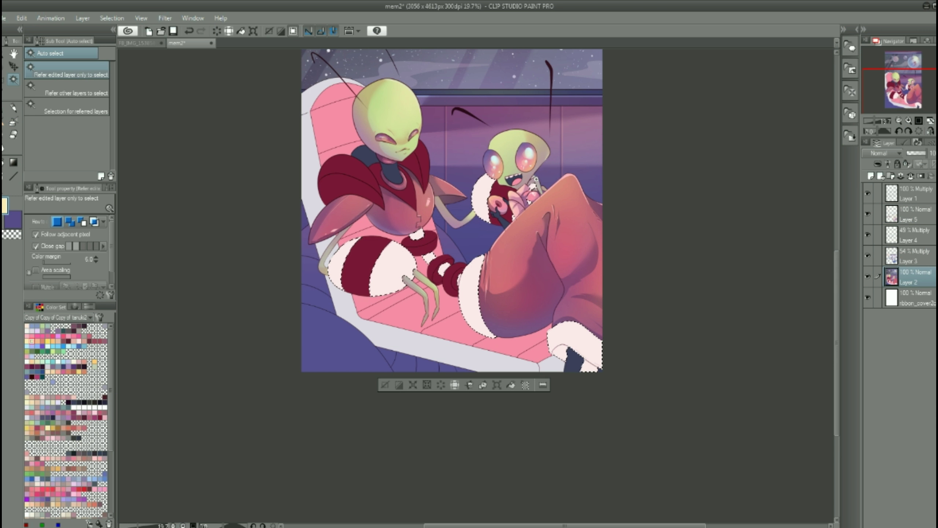
Shade the lower part of the large alien's striped abdomen in pale lavender on Layer 3 with the Mapping pen and Fill
{"action": "key", "text": "ctrl+plus"}
{"action": "key", "text": "ctrl+plus"}
{"action": "left_click", "coordinate": [904, 263]}
{"action": "key", "text": "p"}
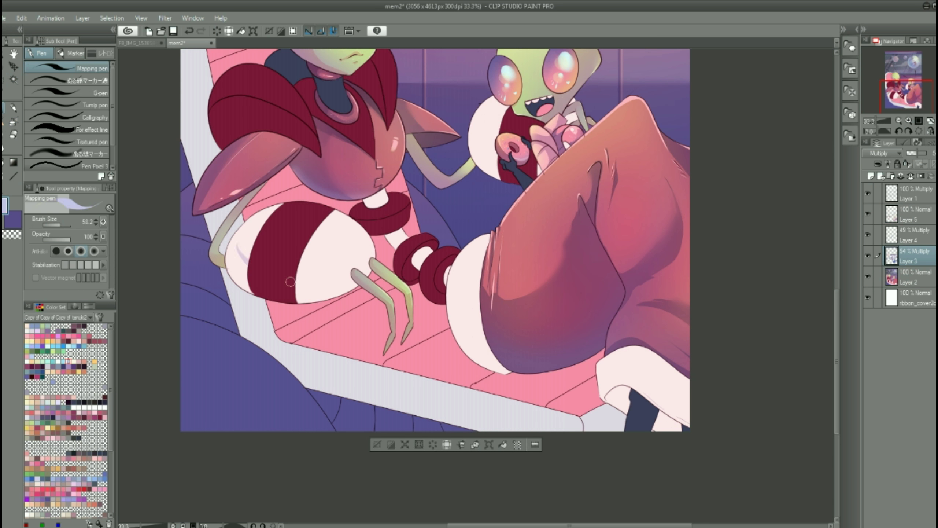
{"action": "scroll", "coordinate": [258, 332], "scroll_direction": "up", "scroll_amount": 3}
{"action": "left_click_drag", "start_coordinate": [307, 355], "coordinate": [373, 367]}
{"action": "left_click_drag", "start_coordinate": [255, 338], "coordinate": [236, 403]}
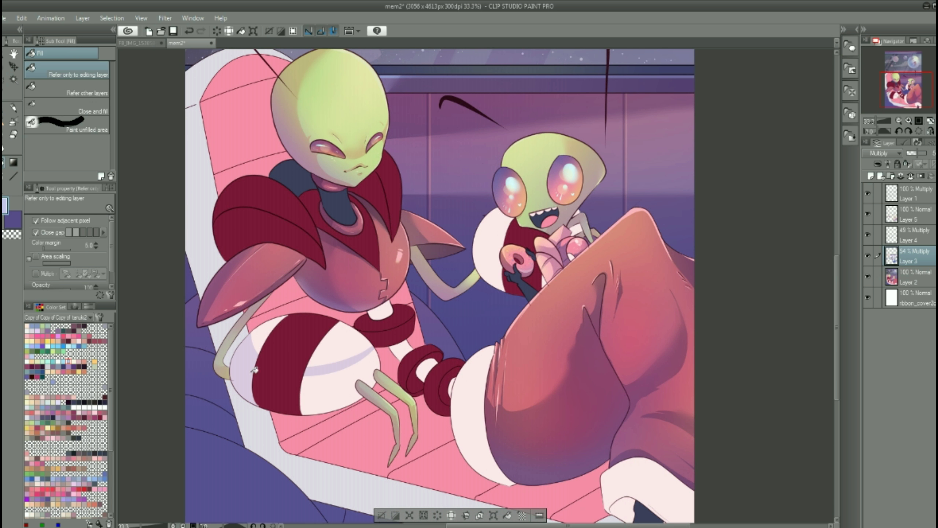
{"action": "left_click_drag", "start_coordinate": [303, 410], "coordinate": [379, 353]}
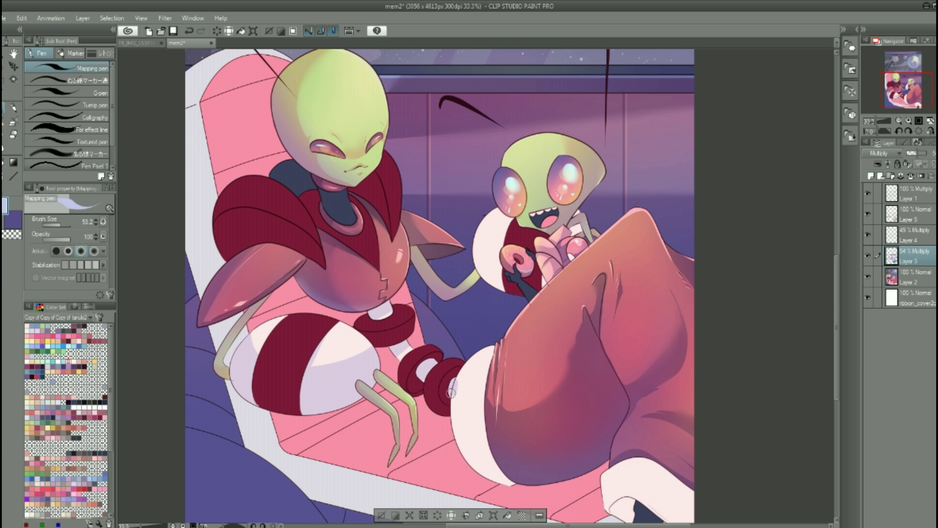
Shade the large alien's white waist segments, leg band and boot cuff in pale lavender on Layer 3
{"action": "key", "text": "g"}
{"action": "left_click_drag", "start_coordinate": [505, 379], "coordinate": [261, 276]}
{"action": "key", "text": "p"}
{"action": "mouse_move", "coordinate": [371, 408]}
{"action": "left_mouse_down"}
{"action": "mouse_move", "coordinate": [425, 434]}
{"action": "mouse_move", "coordinate": [362, 402]}
{"action": "left_mouse_up"}
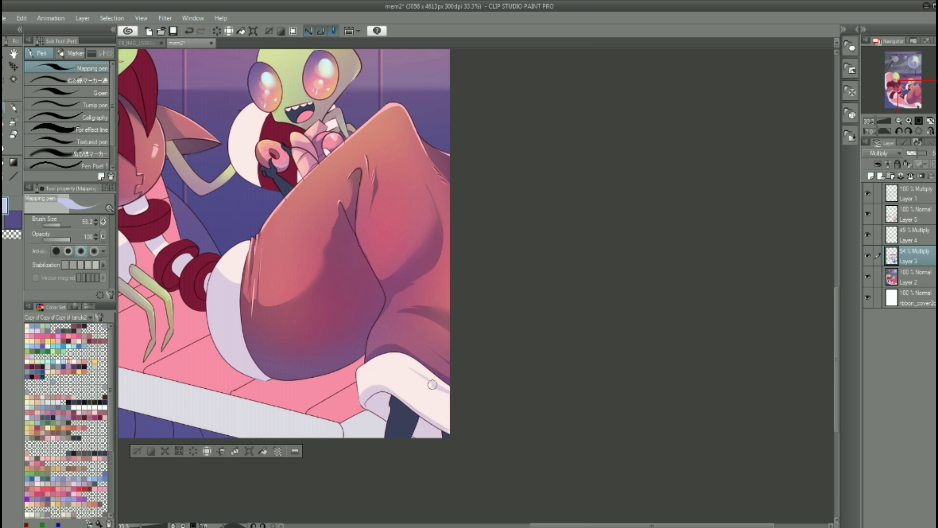
{"action": "left_click_drag", "start_coordinate": [433, 385], "coordinate": [428, 396]}
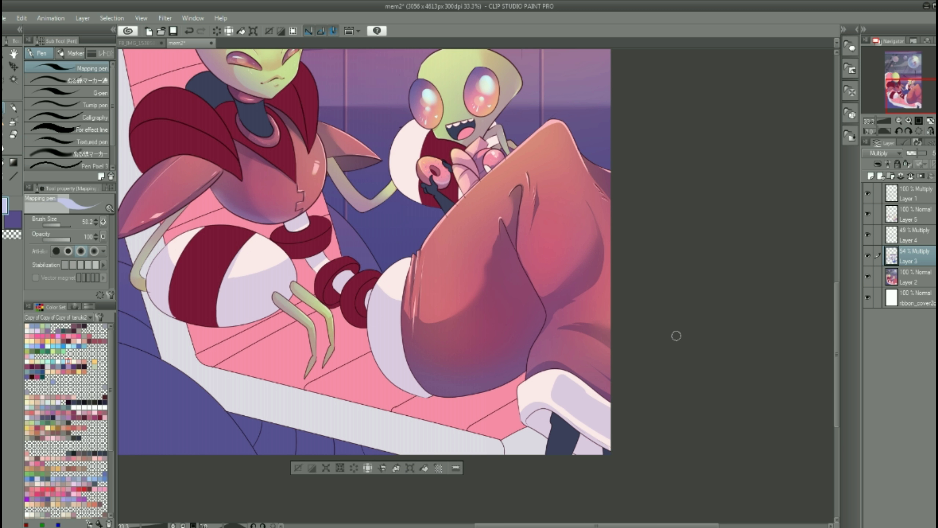
Soften the boot cuff's shadow with the Blur tool at size 200 and shade the small alien's white abdomen in lavender
{"action": "left_click", "coordinate": [3, 148]}
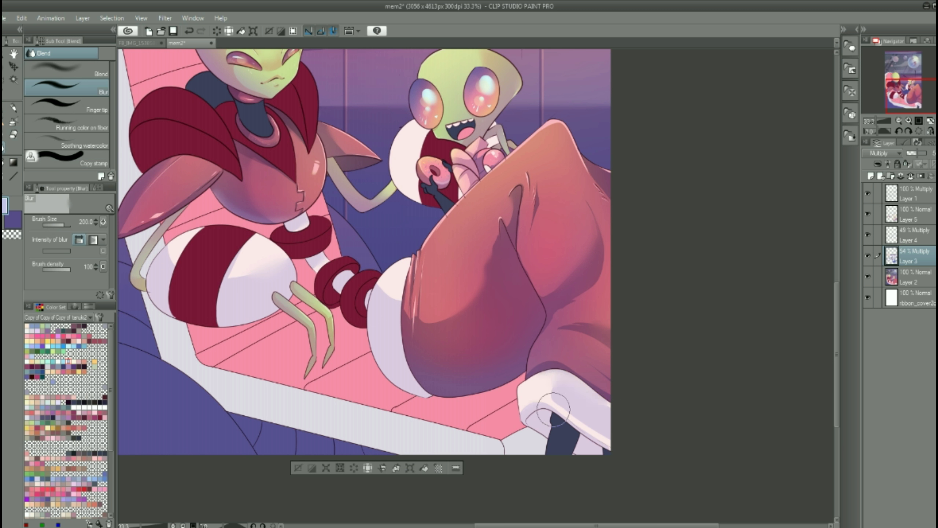
{"action": "key", "text": "p"}
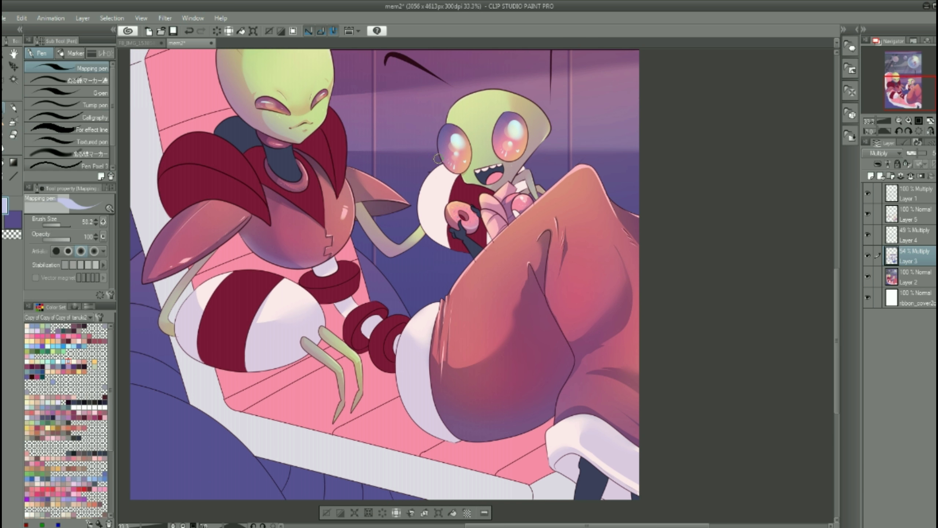
{"action": "key", "text": "g"}
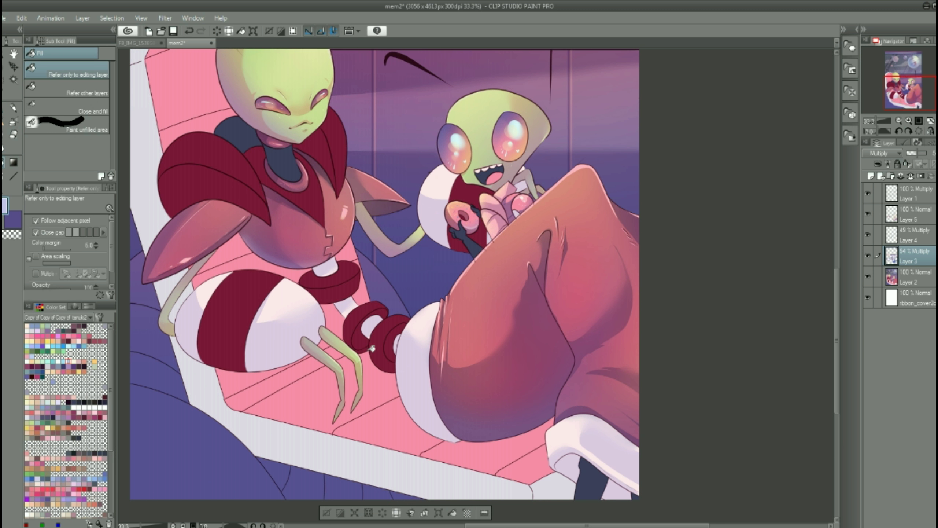
Airbrush soft blue shading onto the lower edges of the white body parts with the Soft brush at size 285.9
{"action": "left_click", "coordinate": [12, 121]}
{"action": "key", "text": "alt+]"}
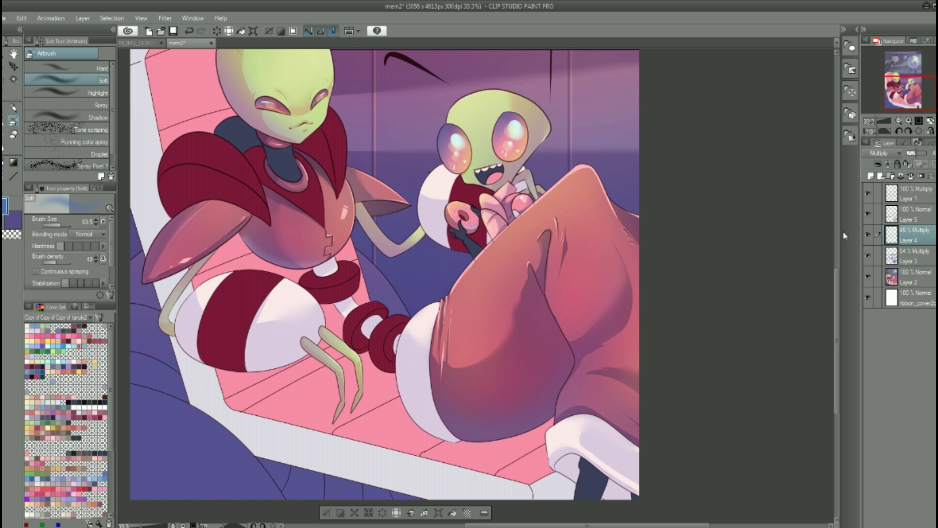
{"action": "left_click_drag", "start_coordinate": [63, 225], "coordinate": [69, 225]}
{"action": "key", "text": "alt+]"}
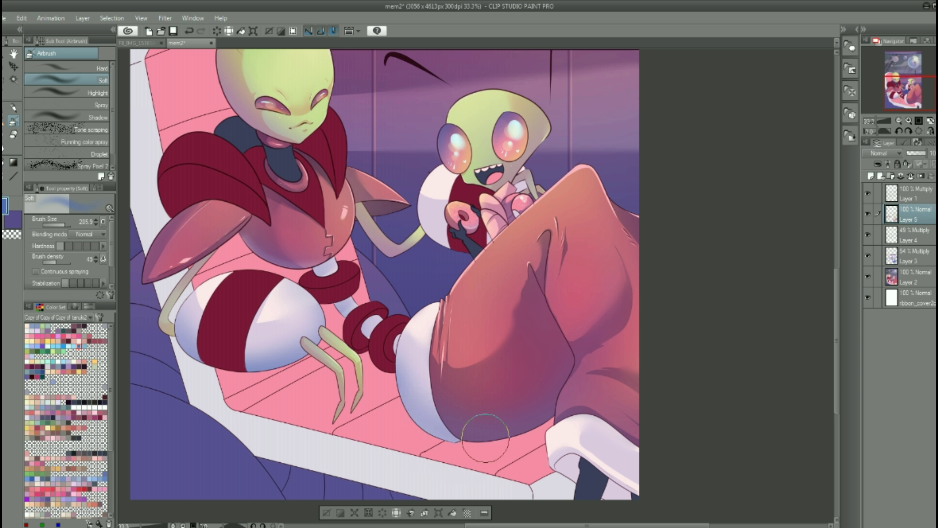
{"action": "left_click_drag", "start_coordinate": [561, 454], "coordinate": [596, 428]}
{"action": "mouse_move", "coordinate": [542, 185]}
{"action": "left_mouse_down"}
{"action": "mouse_move", "coordinate": [585, 255]}
{"action": "mouse_move", "coordinate": [602, 188]}
{"action": "left_mouse_up"}
Paint deeper blue shadows along the bottom of the white leg band and inside the boot cuff on Layer 4 with the Mapping pen
{"action": "key", "text": "alt+["}
{"action": "key", "text": "p"}
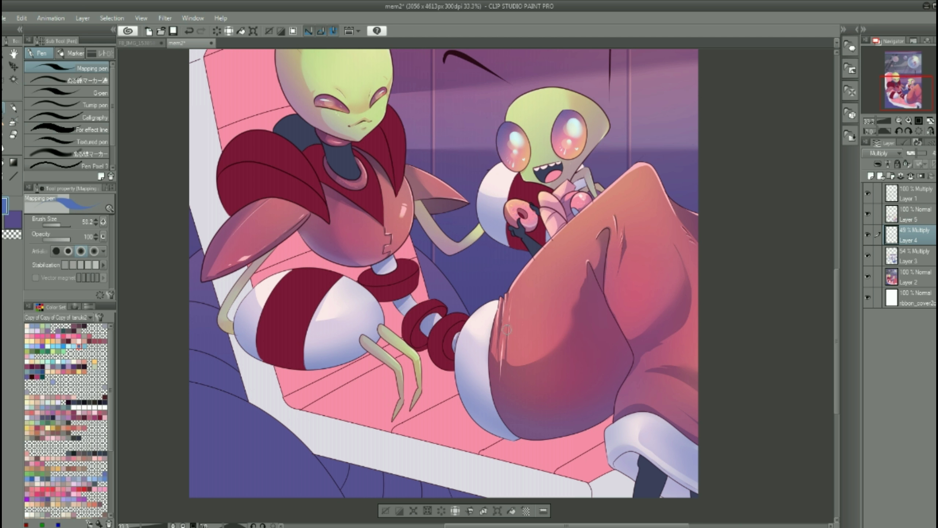
{"action": "mouse_move", "coordinate": [483, 409]}
{"action": "left_mouse_down"}
{"action": "mouse_move", "coordinate": [499, 413]}
{"action": "mouse_move", "coordinate": [366, 353]}
{"action": "left_mouse_up"}
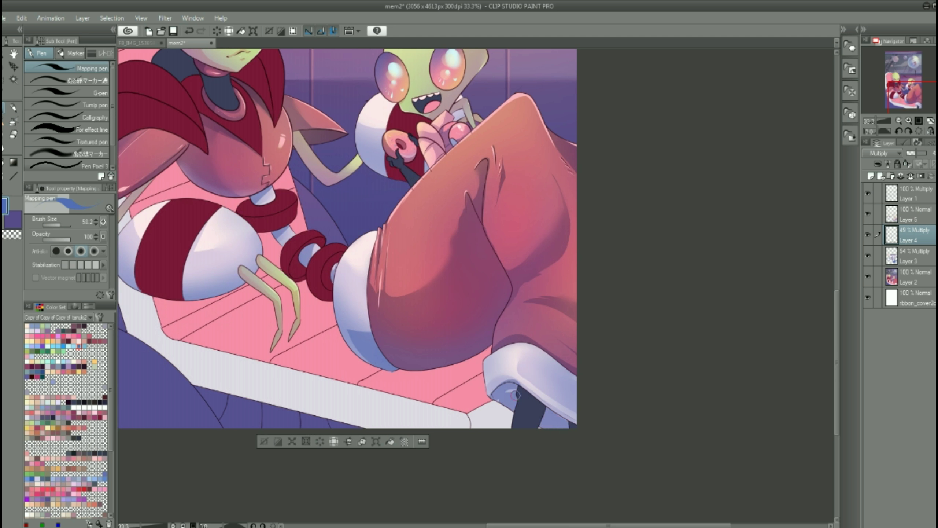
{"action": "scroll", "coordinate": [470, 295], "scroll_direction": "up", "scroll_amount": 1}
Shade the large alien's maroon collar and shoulder guards in dark maroon on Layer 3 with the Mapping pen
{"action": "key", "text": "alt+["}
{"action": "mouse_move", "coordinate": [469, 285]}
{"action": "left_mouse_down"}
{"action": "mouse_move", "coordinate": [466, 308]}
{"action": "mouse_move", "coordinate": [478, 295]}
{"action": "mouse_move", "coordinate": [496, 396]}
{"action": "mouse_move", "coordinate": [428, 305]}
{"action": "mouse_move", "coordinate": [449, 291]}
{"action": "mouse_move", "coordinate": [479, 299]}
{"action": "left_mouse_up"}
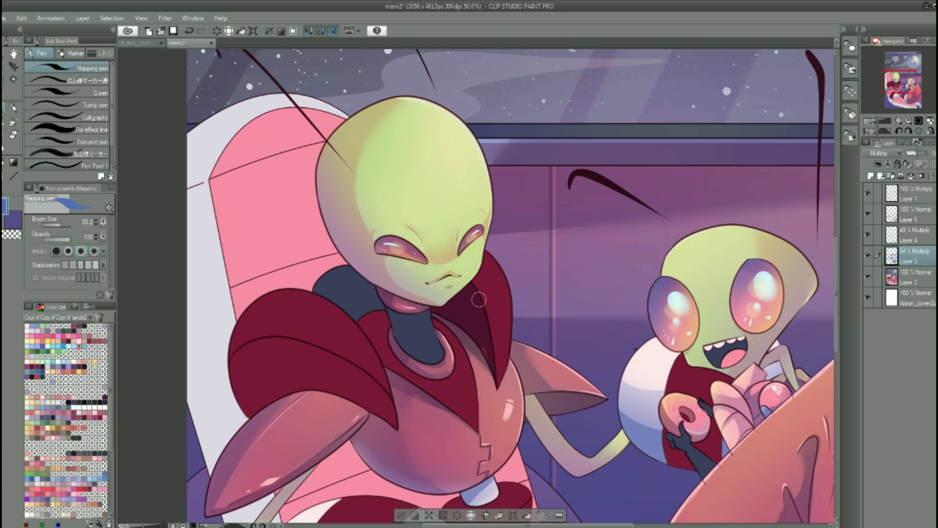
{"action": "mouse_move", "coordinate": [495, 246]}
{"action": "left_mouse_down"}
{"action": "mouse_move", "coordinate": [495, 162]}
{"action": "mouse_move", "coordinate": [593, 171]}
{"action": "left_mouse_up"}
{"action": "left_click_drag", "start_coordinate": [391, 218], "coordinate": [321, 269]}
{"action": "left_click_drag", "start_coordinate": [392, 236], "coordinate": [370, 303]}
{"action": "mouse_move", "coordinate": [387, 258]}
{"action": "left_mouse_down"}
{"action": "mouse_move", "coordinate": [335, 282]}
{"action": "mouse_move", "coordinate": [403, 273]}
{"action": "mouse_move", "coordinate": [481, 324]}
{"action": "left_mouse_up"}
{"action": "mouse_move", "coordinate": [433, 283]}
{"action": "left_mouse_down"}
{"action": "mouse_move", "coordinate": [392, 292]}
{"action": "mouse_move", "coordinate": [473, 334]}
{"action": "mouse_move", "coordinate": [434, 333]}
{"action": "left_mouse_up"}
{"action": "mouse_move", "coordinate": [417, 251]}
{"action": "left_mouse_down"}
{"action": "mouse_move", "coordinate": [449, 289]}
{"action": "mouse_move", "coordinate": [450, 270]}
{"action": "mouse_move", "coordinate": [430, 238]}
{"action": "left_mouse_up"}
{"action": "left_click_drag", "start_coordinate": [484, 316], "coordinate": [512, 273]}
{"action": "left_click_drag", "start_coordinate": [495, 320], "coordinate": [528, 351]}
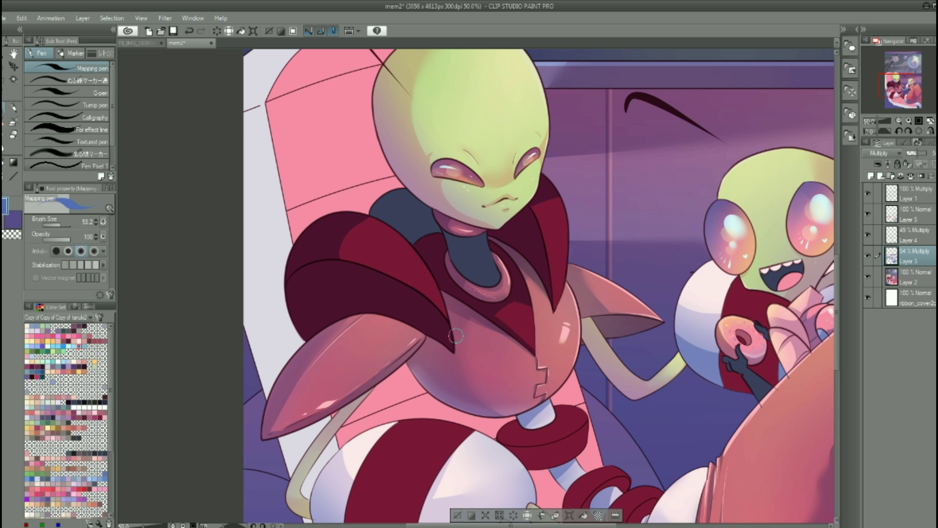
Shade the lower part of the maroon stripe on the large alien's abdomen on Layer 3
{"action": "left_click_drag", "start_coordinate": [531, 231], "coordinate": [565, 67]}
{"action": "left_click_drag", "start_coordinate": [408, 258], "coordinate": [476, 279]}
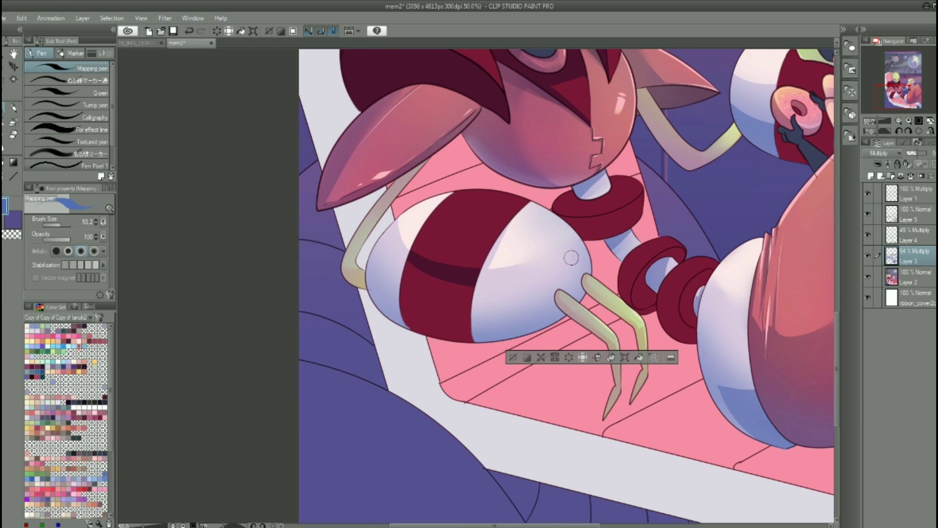
{"action": "key", "text": "e"}
{"action": "left_click_drag", "start_coordinate": [439, 314], "coordinate": [255, 480]}
Shade the maroon rings around the large alien's waist in dark maroon on Layer 3 with the Mapping pen
{"action": "left_click", "coordinate": [5, 113]}
{"action": "left_click_drag", "start_coordinate": [354, 325], "coordinate": [402, 346]}
{"action": "left_click_drag", "start_coordinate": [389, 312], "coordinate": [436, 334]}
{"action": "left_click_drag", "start_coordinate": [356, 349], "coordinate": [399, 384]}
{"action": "left_click_drag", "start_coordinate": [387, 351], "coordinate": [404, 384]}
{"action": "mouse_move", "coordinate": [458, 375]}
{"action": "left_mouse_down", "text": "space"}
{"action": "mouse_move", "coordinate": [445, 327]}
{"action": "mouse_move", "coordinate": [418, 388]}
{"action": "left_mouse_up", "text": "space"}
{"action": "left_click_drag", "start_coordinate": [406, 354], "coordinate": [421, 385]}
{"action": "mouse_move", "coordinate": [479, 360]}
{"action": "left_mouse_down"}
{"action": "mouse_move", "coordinate": [469, 410]}
{"action": "mouse_move", "coordinate": [447, 425]}
{"action": "left_mouse_up"}
{"action": "key", "text": "e"}
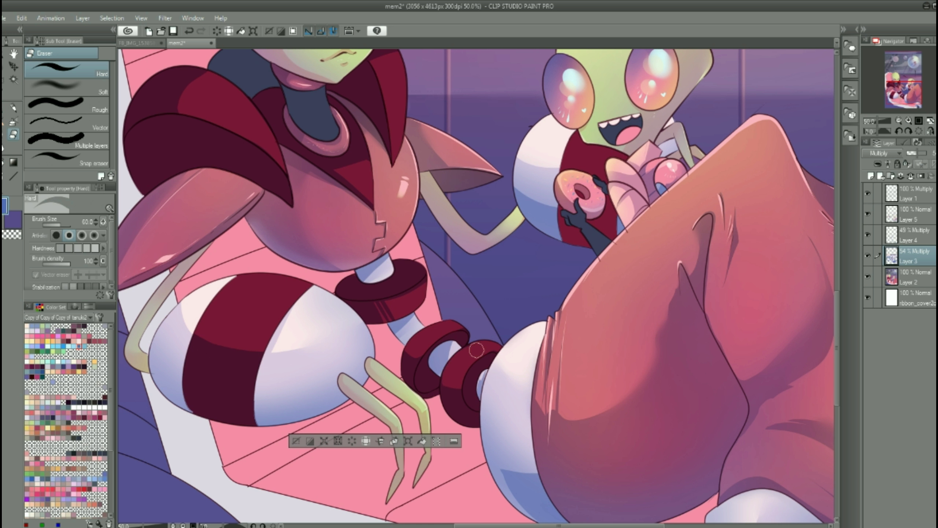
{"action": "key", "text": "ctrl+z"}
{"action": "key", "text": "p"}
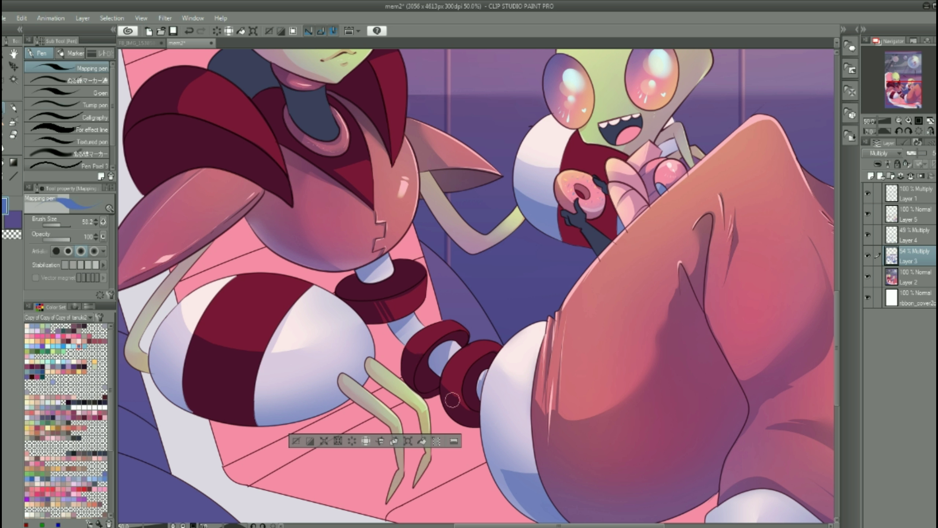
Add a warm orange glow to the tops of the large alien's maroon shoulder guards on Layer 5 with the Soft airbrush
{"action": "scroll", "coordinate": [428, 391], "scroll_direction": "up", "scroll_amount": 3}
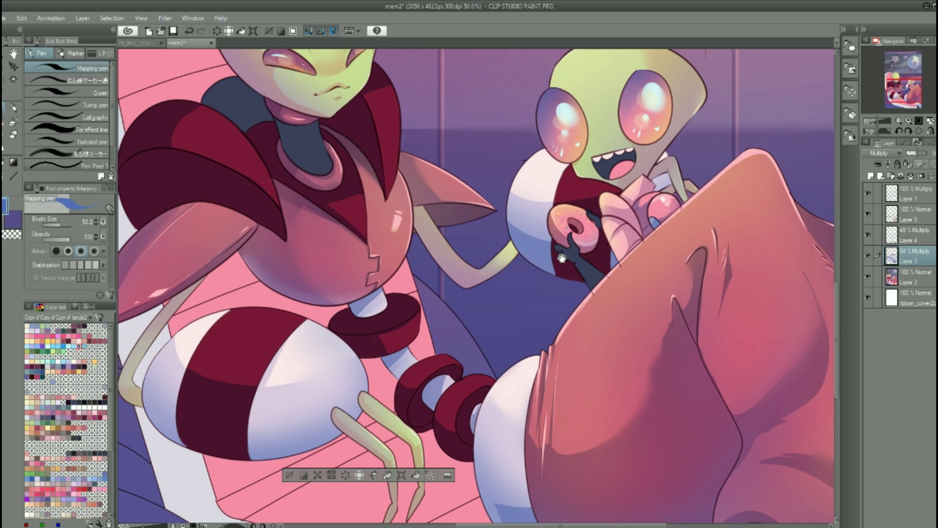
{"action": "left_click_drag", "start_coordinate": [562, 259], "coordinate": [599, 336]}
{"action": "left_click_drag", "start_coordinate": [221, 218], "coordinate": [237, 197]}
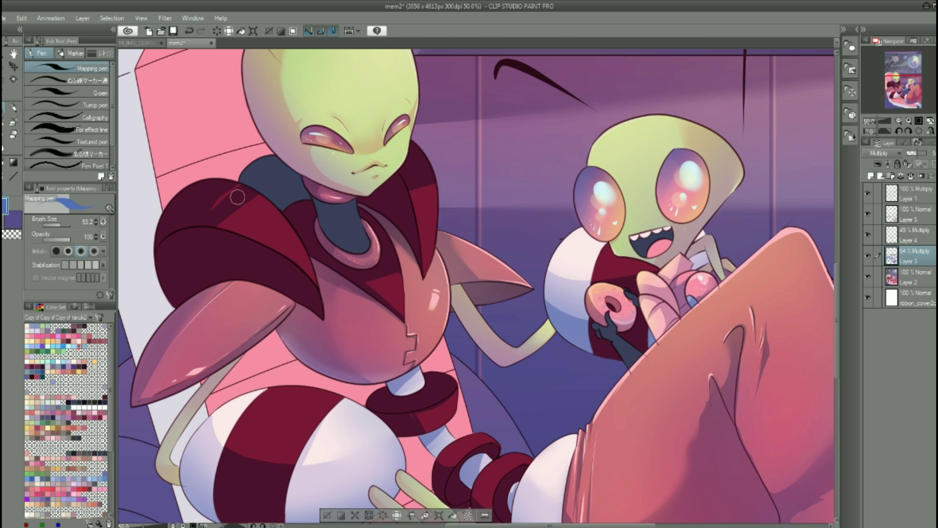
{"action": "left_click", "coordinate": [912, 215]}
{"action": "key", "text": "ctrl+minus"}
{"action": "key", "text": "b"}
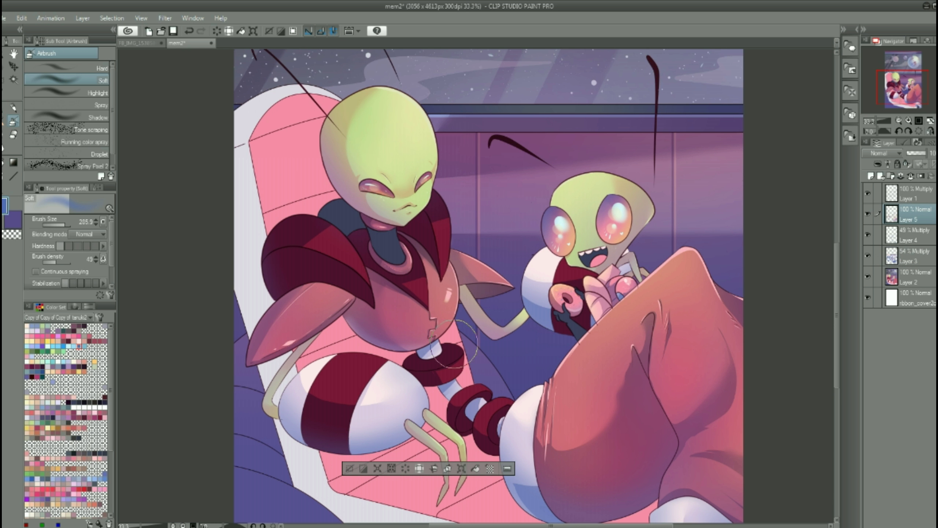
{"action": "left_click", "coordinate": [94, 361]}
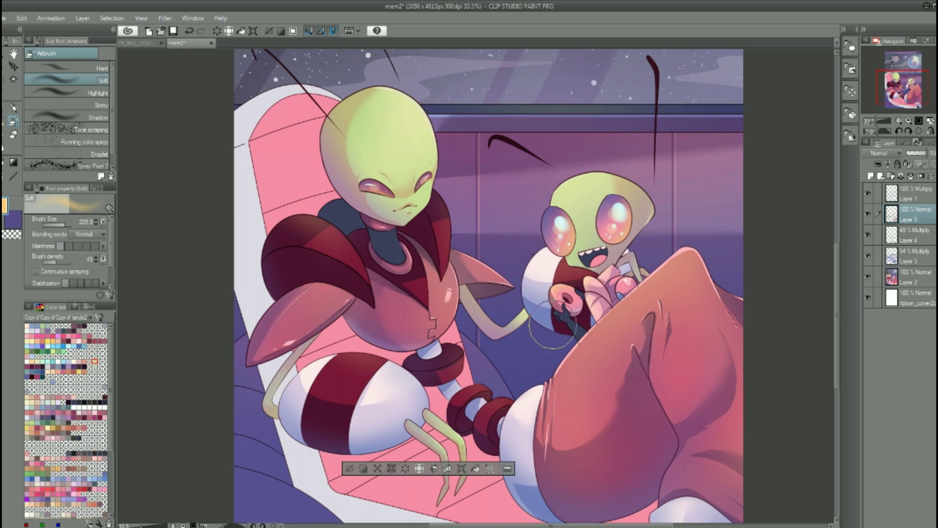
{"action": "scroll", "coordinate": [343, 278], "scroll_direction": "up", "scroll_amount": 3}
{"action": "left_click_drag", "start_coordinate": [358, 287], "coordinate": [419, 309]}
Paint thin crimson highlights along the edges of the shoulder guards, collar and waist rings on Layer 5 with the Mapping pen
{"action": "left_click", "coordinate": [588, 436], "text": "alt"}
{"action": "left_click", "coordinate": [74, 306]}
{"action": "key", "text": "p"}
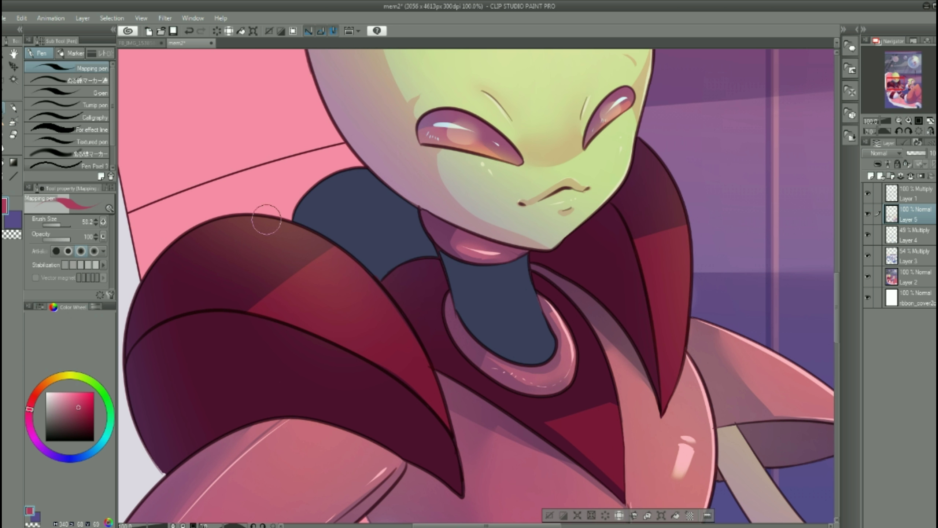
{"action": "mouse_move", "coordinate": [296, 227]}
{"action": "left_mouse_down"}
{"action": "mouse_move", "coordinate": [349, 263]}
{"action": "mouse_move", "coordinate": [336, 246]}
{"action": "mouse_move", "coordinate": [400, 325]}
{"action": "mouse_move", "coordinate": [370, 296]}
{"action": "mouse_move", "coordinate": [397, 321]}
{"action": "mouse_move", "coordinate": [357, 264]}
{"action": "mouse_move", "coordinate": [429, 367]}
{"action": "left_mouse_up"}
{"action": "left_click_drag", "start_coordinate": [588, 324], "coordinate": [612, 493]}
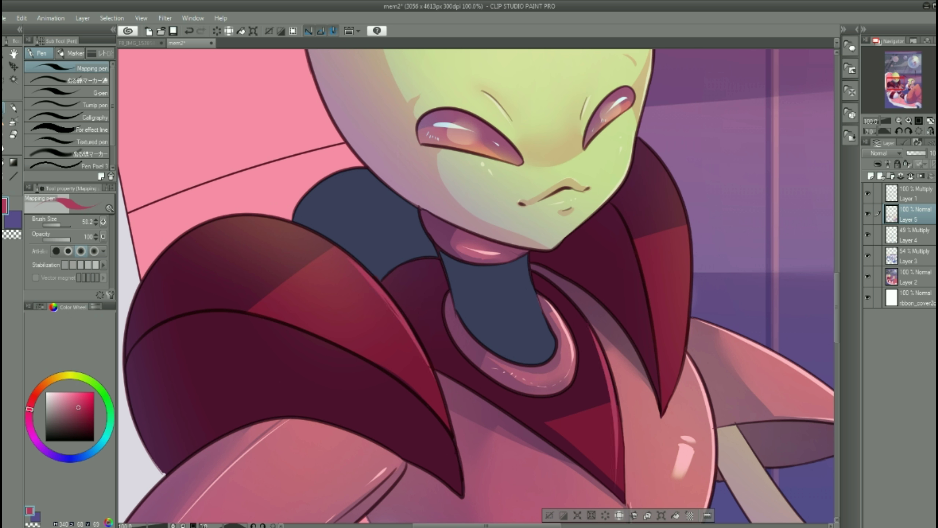
{"action": "left_click_drag", "start_coordinate": [595, 394], "coordinate": [525, 424]}
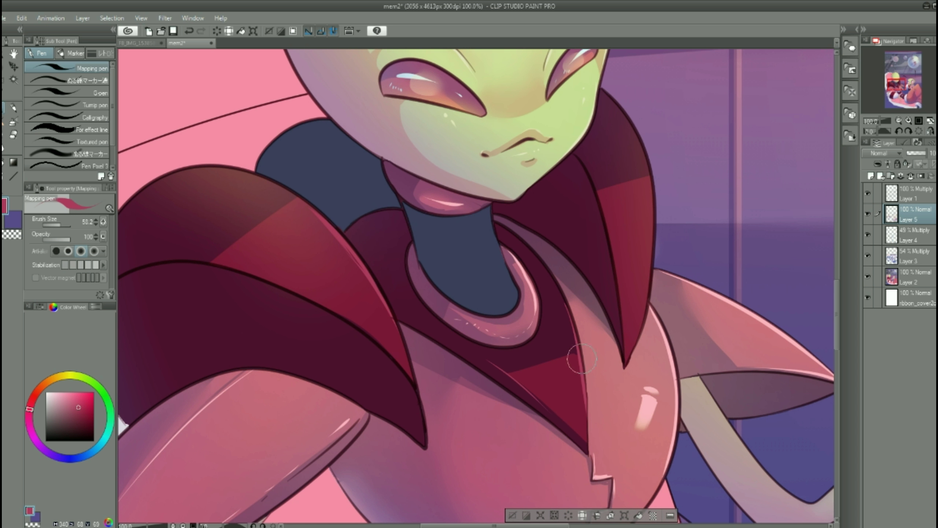
{"action": "scroll", "coordinate": [534, 397], "scroll_direction": "down", "scroll_amount": 5}
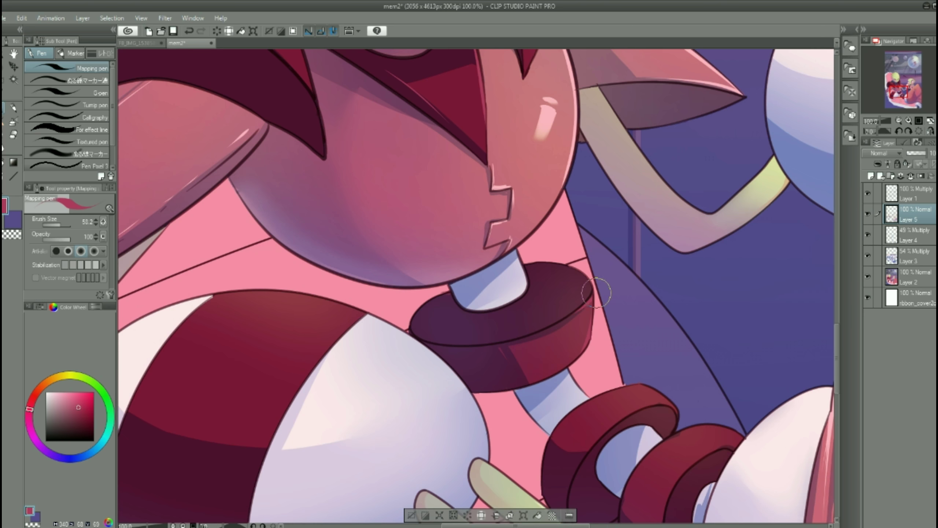
{"action": "left_click_drag", "start_coordinate": [570, 311], "coordinate": [497, 211]}
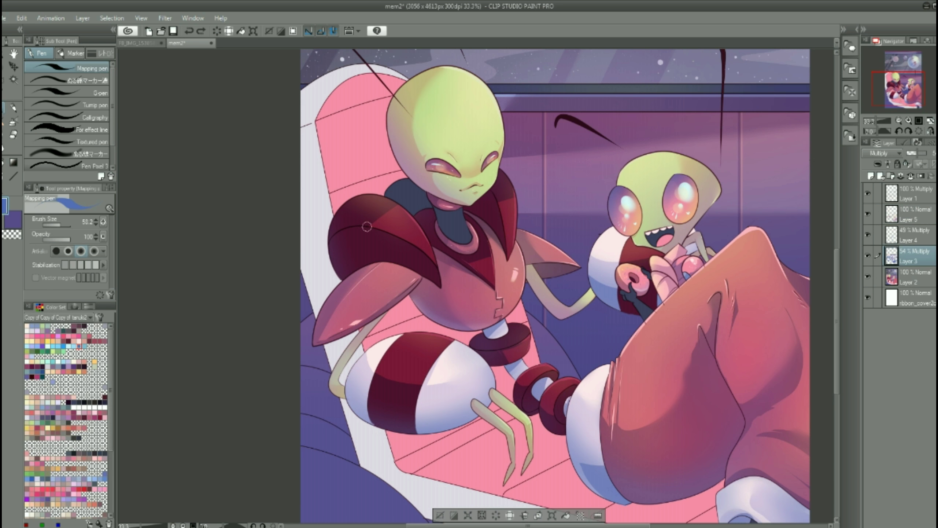
Paint the large alien's head shadow on the seat back on Layer 3, fill the seat with shadow and blend the head shadow's edge
{"action": "scroll", "coordinate": [500, 256], "scroll_direction": "down", "scroll_amount": 3}
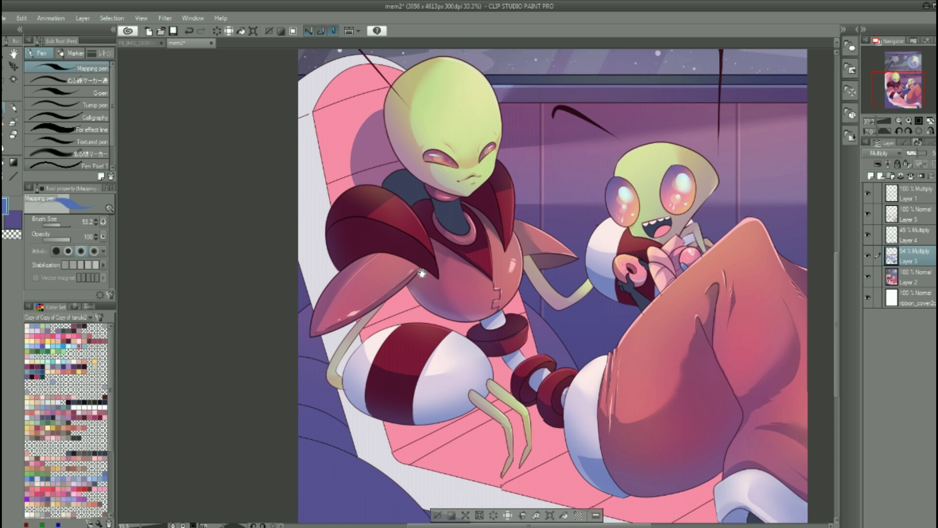
{"action": "key", "text": "g"}
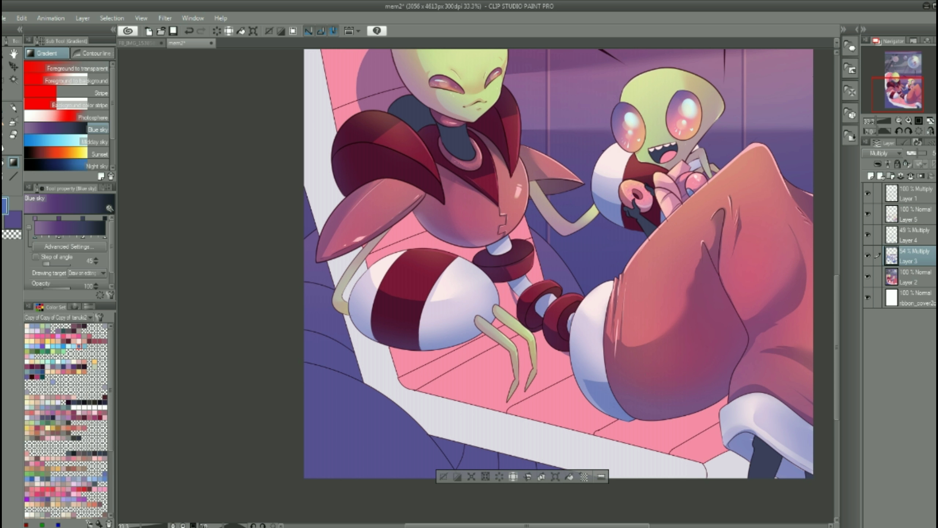
{"action": "left_click", "coordinate": [383, 248]}
{"action": "key", "text": "ctrl+z"}
{"action": "left_click", "coordinate": [511, 300]}
{"action": "scroll", "coordinate": [511, 300], "scroll_direction": "up", "scroll_amount": 6}
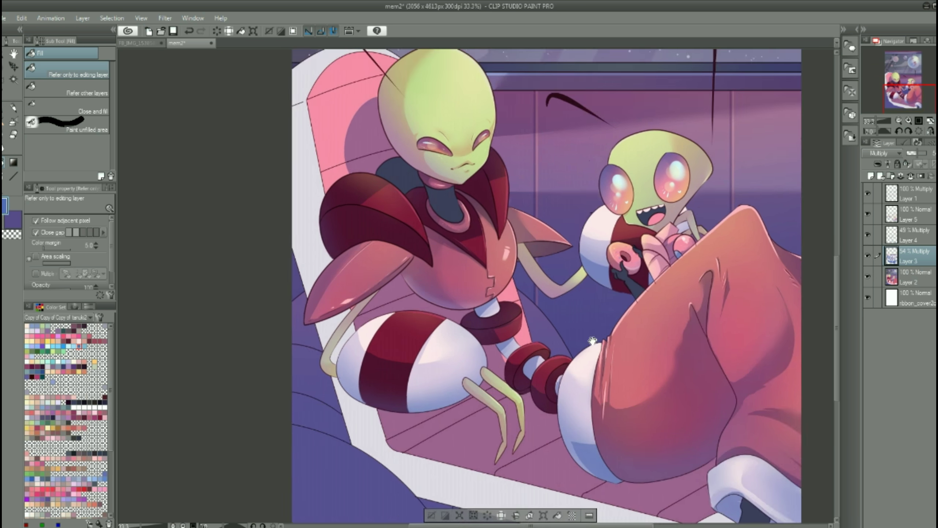
{"action": "key", "text": "j"}
{"action": "key", "text": "p"}
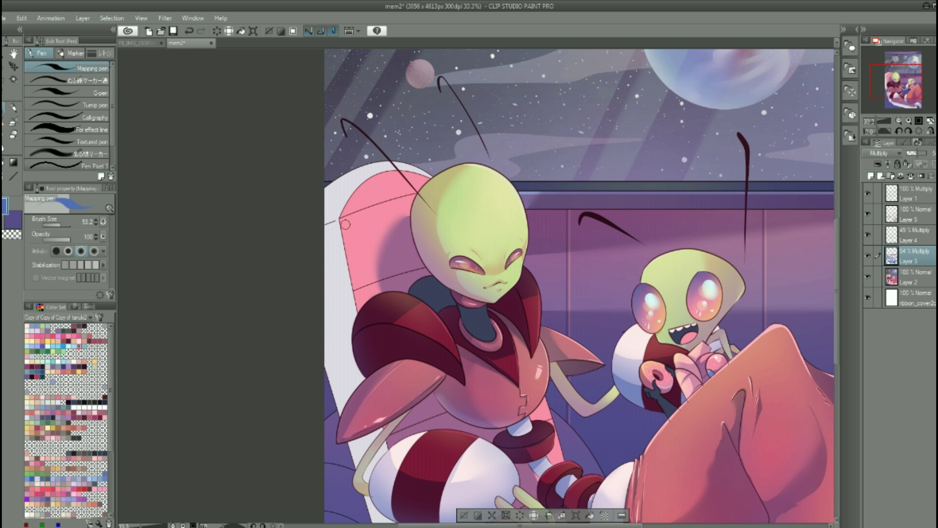
Paint narrow deeper shadows along the seat back's inner edge and panel seams on Layer 4 with the Mapping pen
{"action": "scroll", "coordinate": [343, 232], "scroll_direction": "down", "scroll_amount": 5}
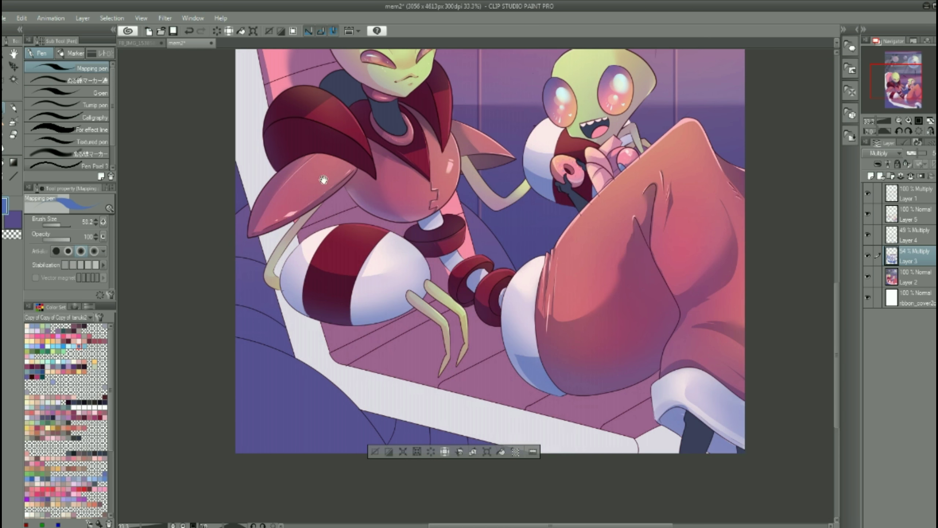
{"action": "key", "text": "alt+bracketright"}
{"action": "scroll", "coordinate": [414, 202], "scroll_direction": "up", "scroll_amount": 3}
{"action": "left_click_drag", "start_coordinate": [407, 201], "coordinate": [560, 151]}
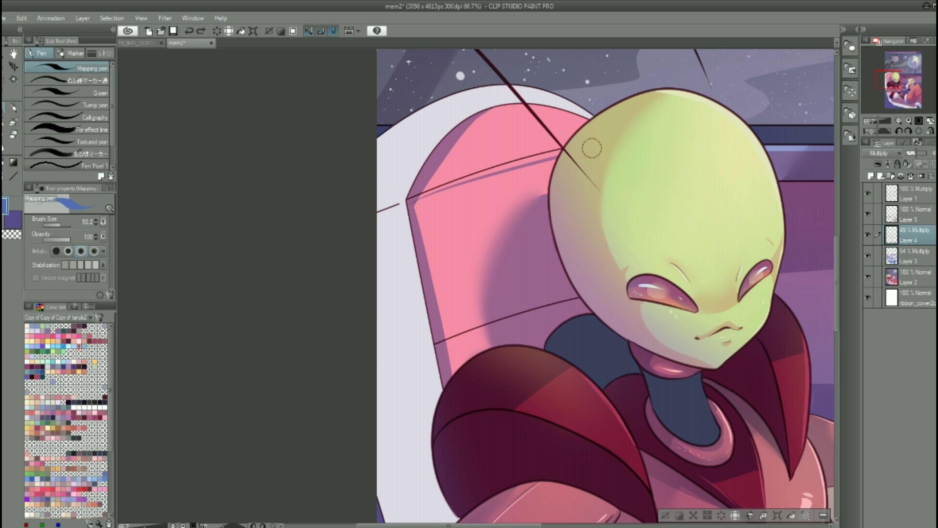
{"action": "left_click_drag", "start_coordinate": [436, 346], "coordinate": [581, 295]}
{"action": "mouse_move", "coordinate": [500, 518]}
{"action": "left_mouse_down"}
{"action": "mouse_move", "coordinate": [308, 274]}
{"action": "mouse_move", "coordinate": [439, 215]}
{"action": "mouse_move", "coordinate": [425, 153]}
{"action": "left_mouse_up"}
{"action": "key", "text": "ctrl+z"}
{"action": "left_click_drag", "start_coordinate": [402, 370], "coordinate": [391, 247]}
{"action": "mouse_move", "coordinate": [510, 241]}
{"action": "left_mouse_down"}
{"action": "mouse_move", "coordinate": [348, 327]}
{"action": "mouse_move", "coordinate": [559, 218]}
{"action": "left_mouse_up"}
{"action": "key", "text": "ctrl+z"}
Outline a shadow band between the seat seams below the striped abdomen with straight lines and fill it on Layer 4
{"action": "key", "text": "u"}
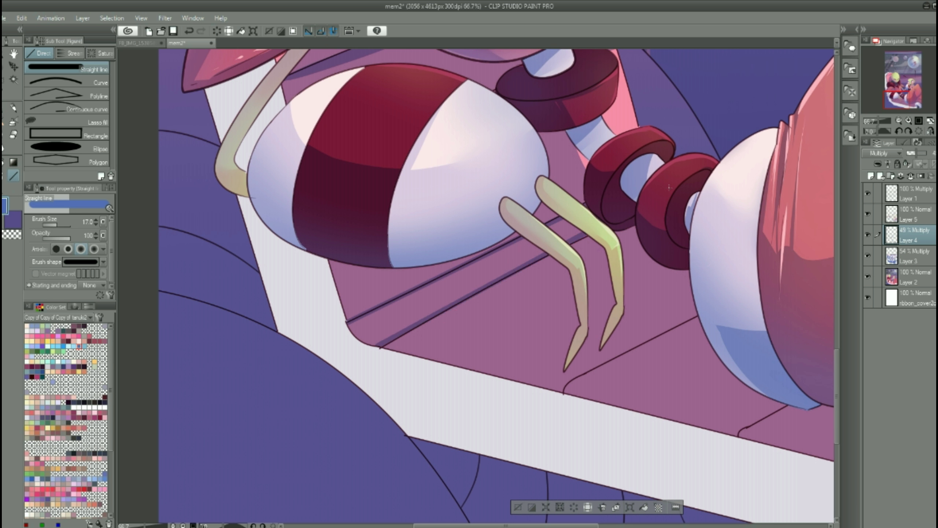
{"action": "key", "text": "g"}
{"action": "left_click", "coordinate": [461, 275]}
Paint thin dark shadows along the seat seams beneath the hand and the orange-clad leg on Layer 4 with the Mapping pen
{"action": "key", "text": "p"}
{"action": "left_click_drag", "start_coordinate": [561, 391], "coordinate": [696, 312]}
{"action": "key", "text": "ctrl+z"}
{"action": "key", "text": "ctrl+z"}
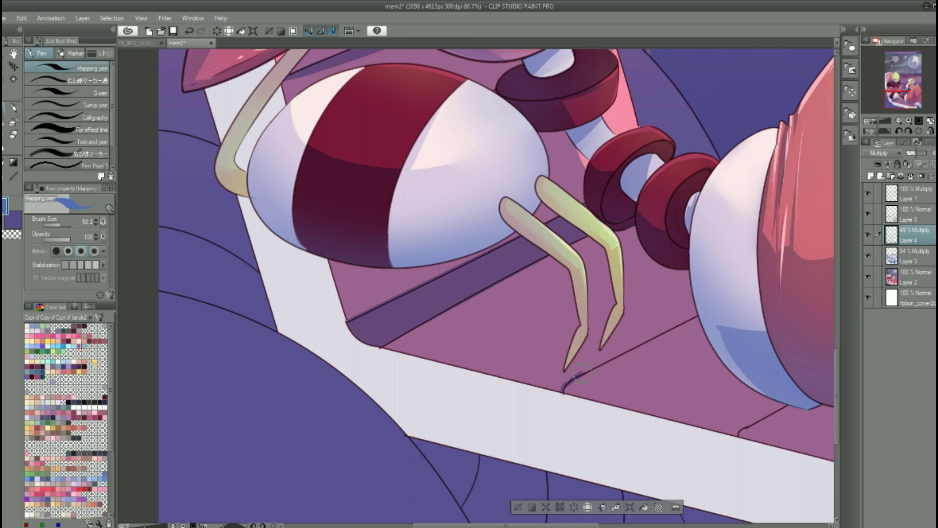
{"action": "scroll", "coordinate": [569, 385], "scroll_direction": "right", "scroll_amount": 10}
{"action": "scroll", "coordinate": [568, 384], "scroll_direction": "down", "scroll_amount": 3}
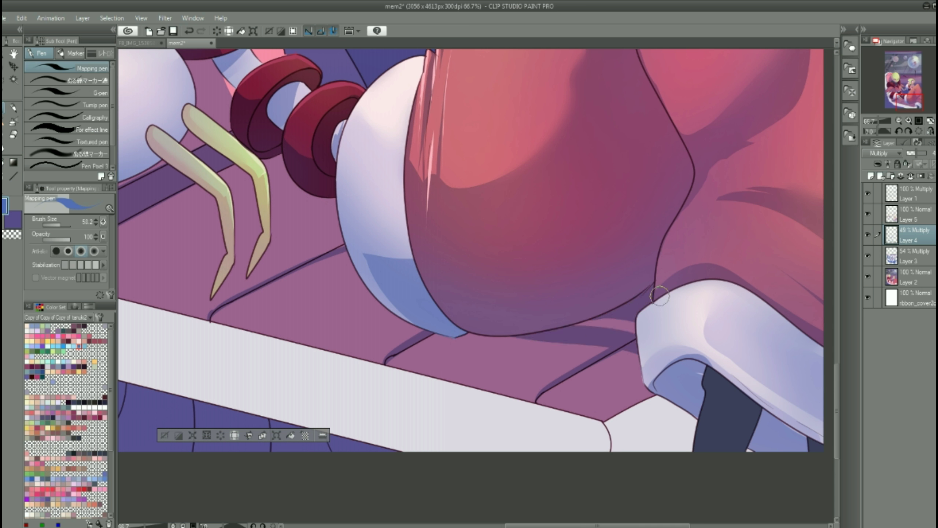
Paint cast shadows on the seat beneath the leg, the alien's fingers and the waist rings on Layer 4
{"action": "scroll", "coordinate": [660, 341], "scroll_direction": "left", "scroll_amount": 5}
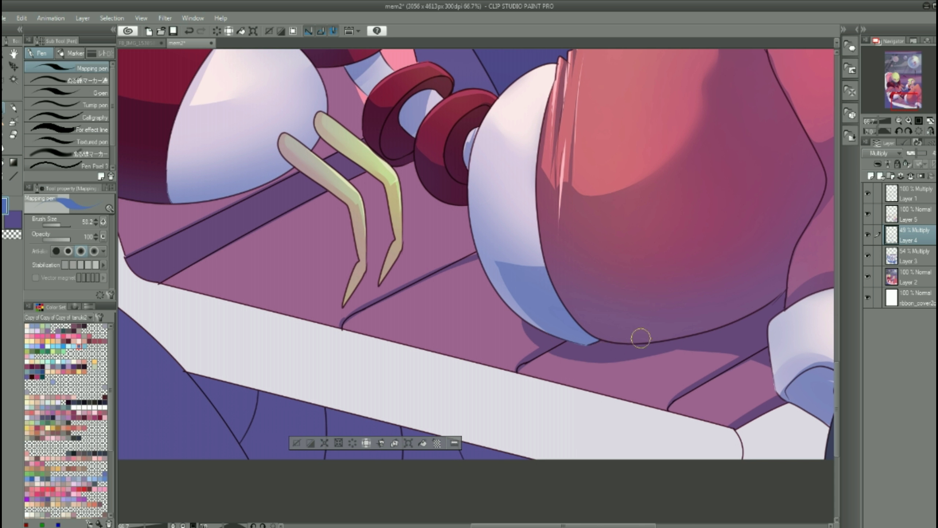
{"action": "scroll", "coordinate": [555, 295], "scroll_direction": "left", "scroll_amount": 4}
{"action": "scroll", "coordinate": [555, 295], "scroll_direction": "up", "scroll_amount": 1}
{"action": "scroll", "coordinate": [519, 310], "scroll_direction": "up", "scroll_amount": 4}
{"action": "scroll", "coordinate": [519, 309], "scroll_direction": "left", "scroll_amount": 1}
{"action": "mouse_move", "coordinate": [458, 314]}
{"action": "left_mouse_down"}
{"action": "mouse_move", "coordinate": [491, 303]}
{"action": "mouse_move", "coordinate": [509, 327]}
{"action": "mouse_move", "coordinate": [570, 345]}
{"action": "mouse_move", "coordinate": [532, 354]}
{"action": "mouse_move", "coordinate": [510, 310]}
{"action": "mouse_move", "coordinate": [480, 318]}
{"action": "mouse_move", "coordinate": [565, 341]}
{"action": "mouse_move", "coordinate": [578, 322]}
{"action": "left_mouse_up"}
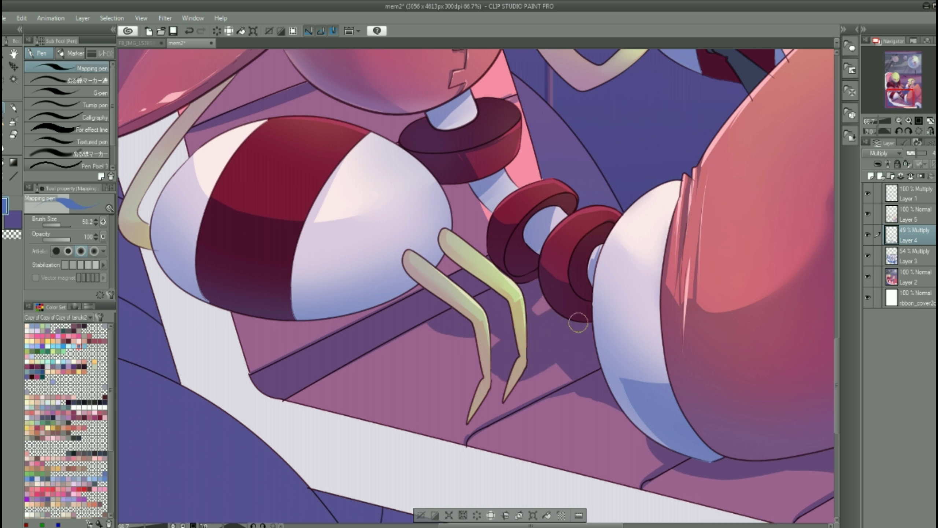
{"action": "key", "text": "e"}
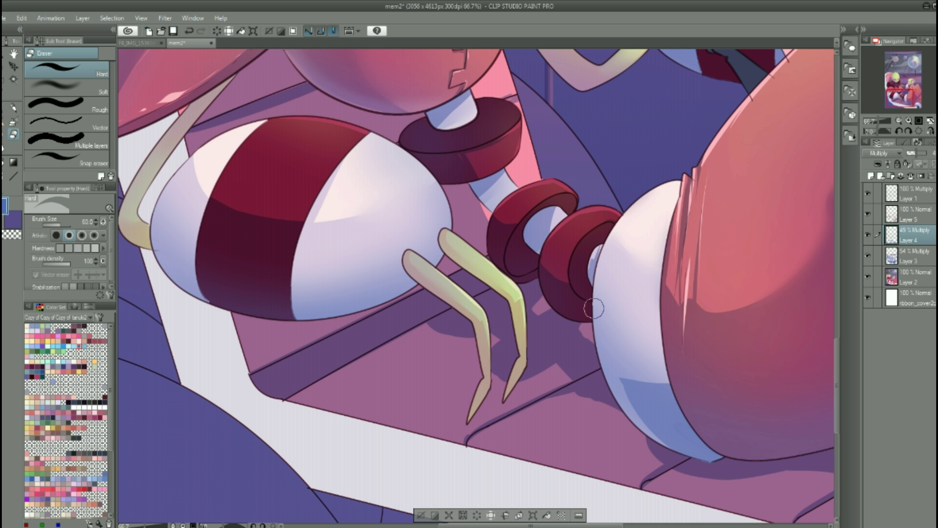
{"action": "key", "text": "p"}
Paint deeper cast shadows on the seat below the arm and striped abdomen and behind the shoulder guard on Layer 4
{"action": "scroll", "coordinate": [605, 296], "scroll_direction": "up", "scroll_amount": 4}
{"action": "scroll", "coordinate": [605, 296], "scroll_direction": "left", "scroll_amount": 2}
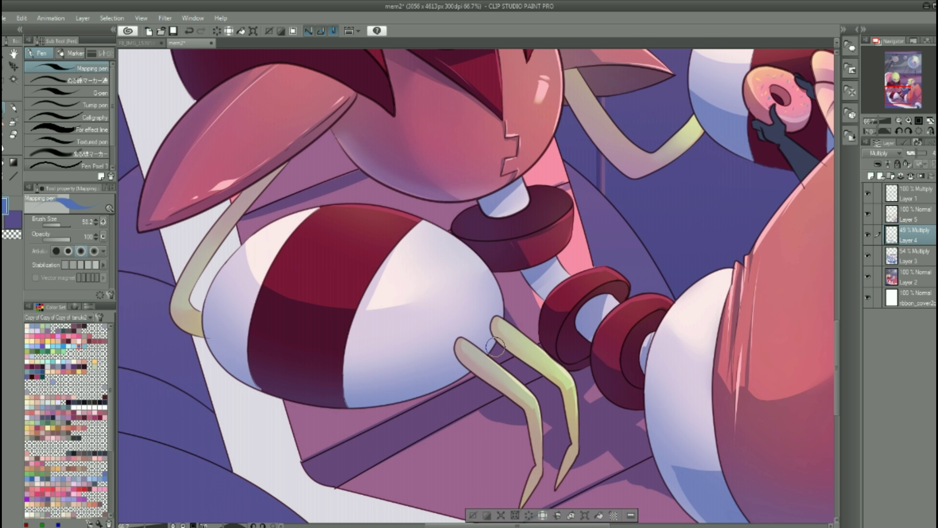
{"action": "scroll", "coordinate": [495, 347], "scroll_direction": "up", "scroll_amount": 3}
{"action": "scroll", "coordinate": [496, 347], "scroll_direction": "left", "scroll_amount": 2}
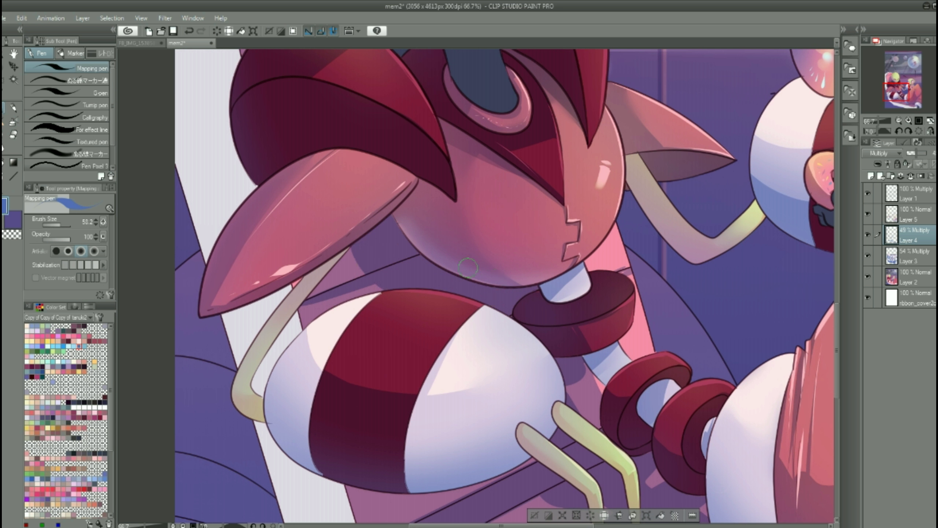
{"action": "scroll", "coordinate": [468, 267], "scroll_direction": "down", "scroll_amount": 2}
{"action": "scroll", "coordinate": [467, 266], "scroll_direction": "left", "scroll_amount": 1}
{"action": "scroll", "coordinate": [480, 333], "scroll_direction": "down", "scroll_amount": 2}
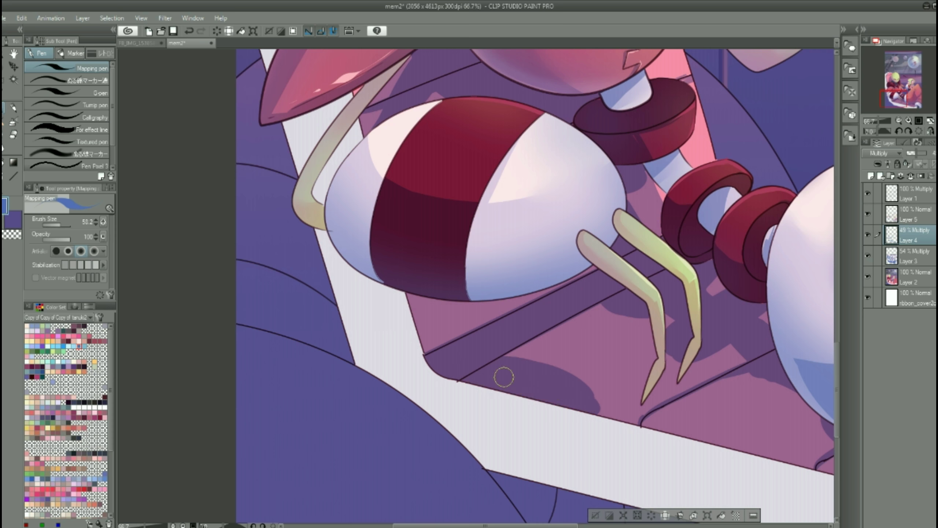
{"action": "scroll", "coordinate": [503, 377], "scroll_direction": "up", "scroll_amount": 8}
{"action": "scroll", "coordinate": [504, 377], "scroll_direction": "left", "scroll_amount": 1}
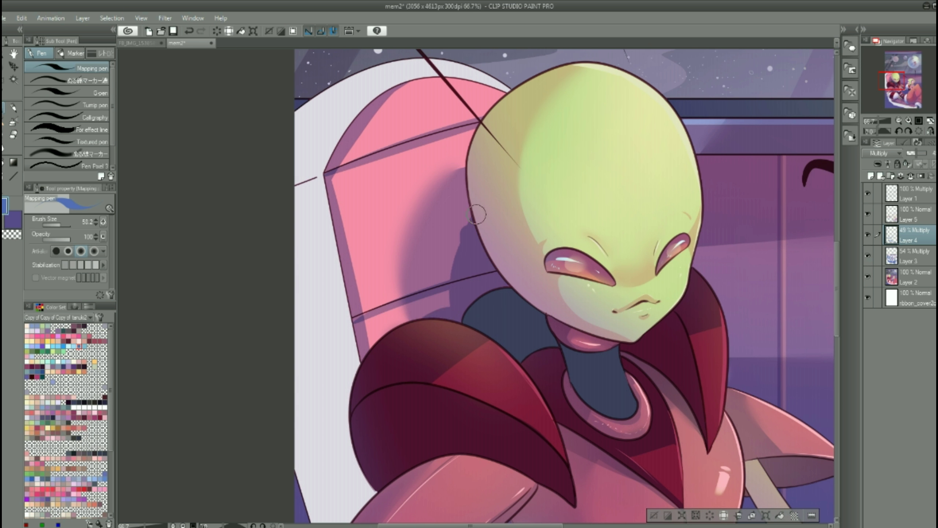
Spray a warm yellow-orange glow over the pink seat back and cushion on Layer 5 with the Soft airbrush
{"action": "scroll", "coordinate": [477, 214], "scroll_direction": "down", "scroll_amount": 3}
{"action": "key", "text": "alt+bracketright"}
{"action": "key", "text": "e"}
{"action": "scroll", "coordinate": [477, 214], "scroll_direction": "up", "scroll_amount": 2}
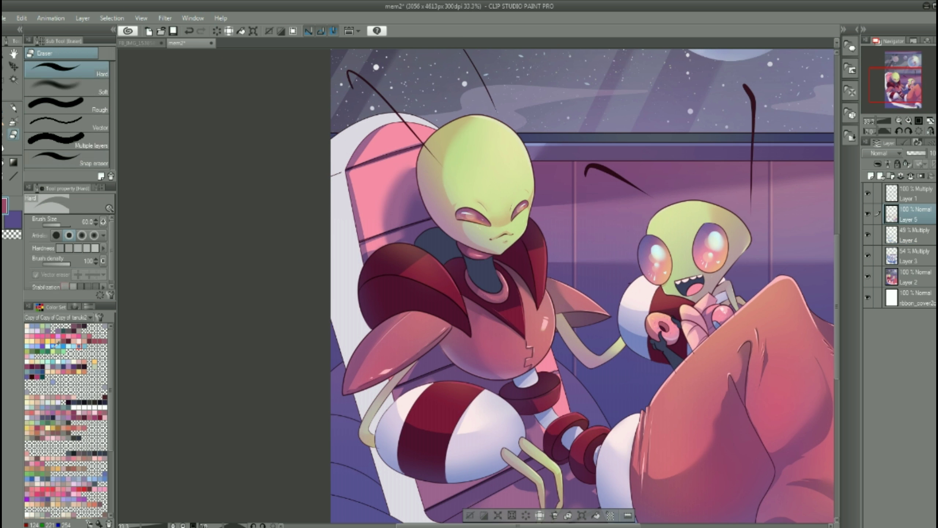
{"action": "mouse_move", "coordinate": [746, 332]}
{"action": "left_mouse_down"}
{"action": "mouse_move", "coordinate": [745, 225]}
{"action": "mouse_move", "coordinate": [749, 336]}
{"action": "left_mouse_up"}
{"action": "key", "text": "b"}
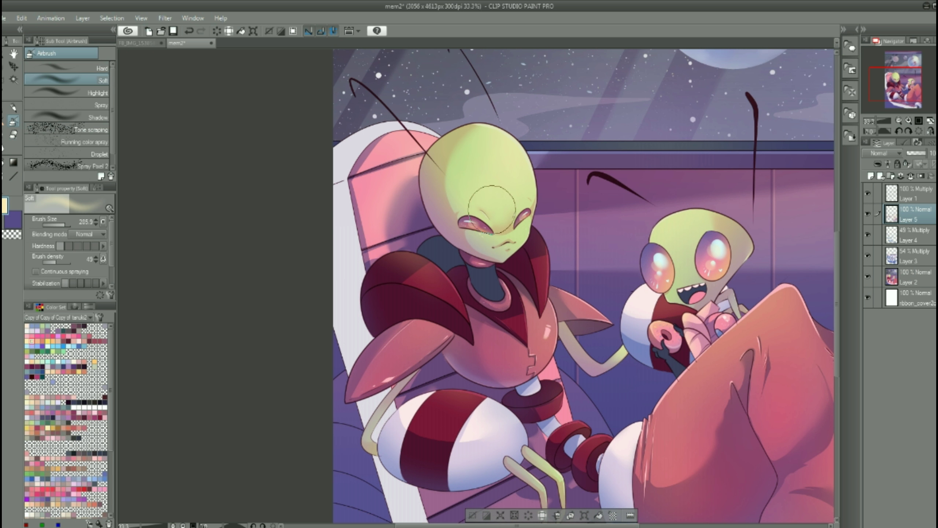
{"action": "scroll", "coordinate": [491, 209], "scroll_direction": "down", "scroll_amount": 1}
{"action": "left_click_drag", "start_coordinate": [300, 180], "coordinate": [261, 151]}
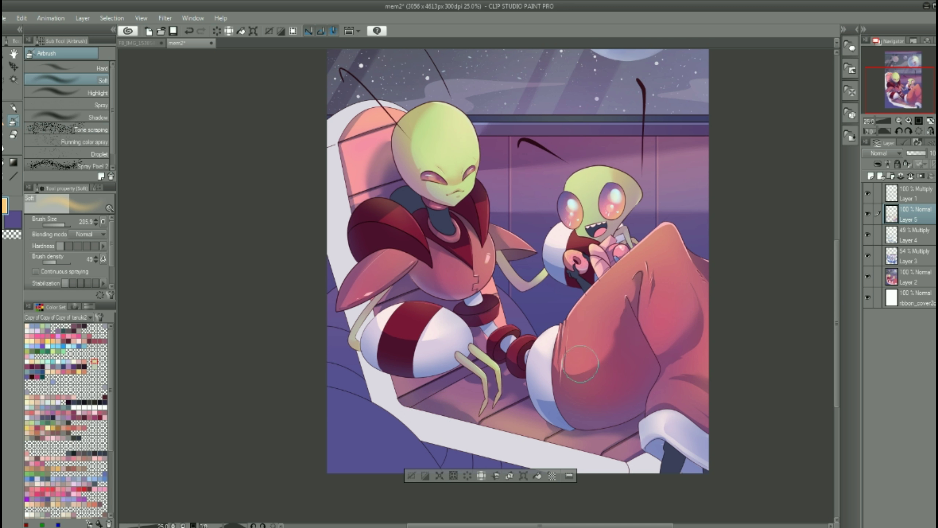
Paint thin pale pink highlights along the seat cushion's front edge and panel corners on Layer 5 with the Mapping pen
{"action": "left_click", "coordinate": [909, 120]}
{"action": "left_click", "coordinate": [908, 121]}
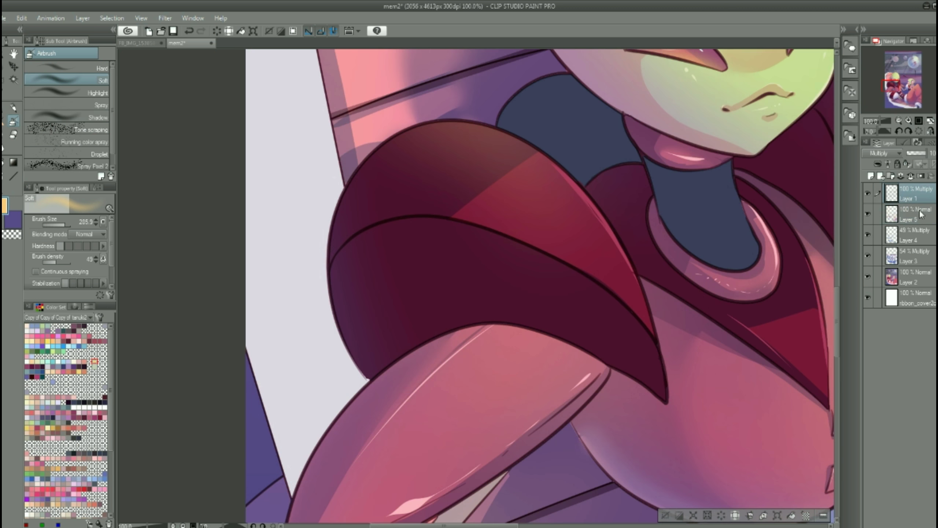
{"action": "left_click", "coordinate": [13, 108]}
{"action": "left_click_drag", "start_coordinate": [354, 116], "coordinate": [308, 169]}
{"action": "scroll", "coordinate": [381, 97], "scroll_direction": "down", "scroll_amount": 15}
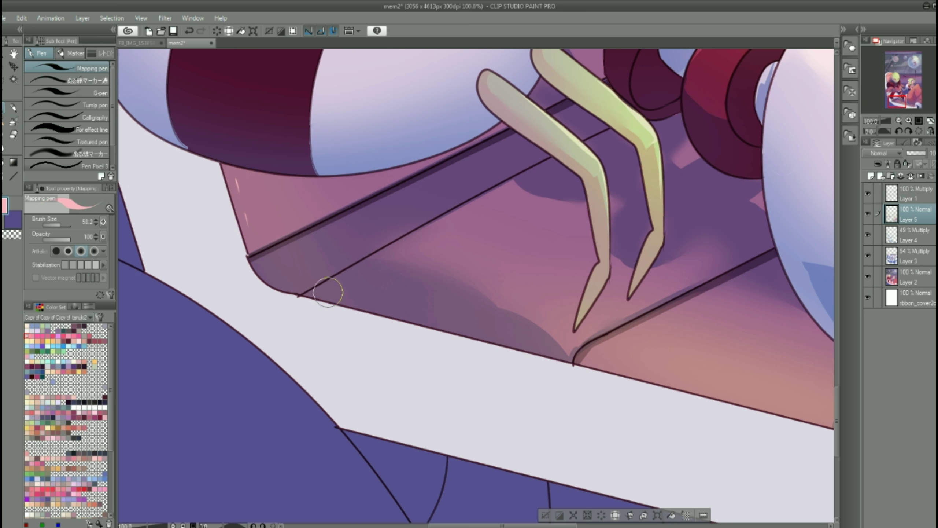
{"action": "left_click_drag", "start_coordinate": [366, 303], "coordinate": [476, 320]}
{"action": "left_click_drag", "start_coordinate": [628, 368], "coordinate": [383, 274]}
{"action": "left_click_drag", "start_coordinate": [384, 274], "coordinate": [412, 280]}
{"action": "left_click_drag", "start_coordinate": [566, 316], "coordinate": [326, 240]}
{"action": "left_click_drag", "start_coordinate": [413, 265], "coordinate": [528, 298]}
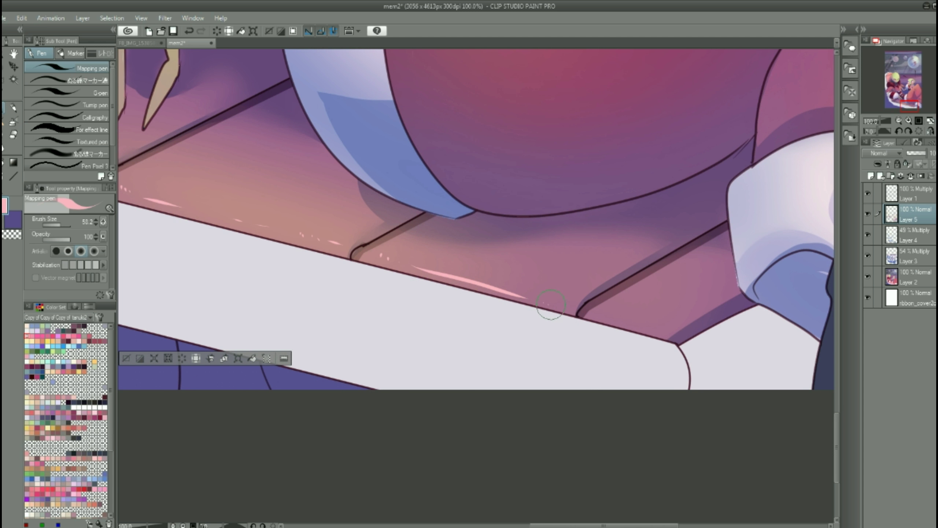
Soften the pale highlights along the seat's edge on Layer 5 with the Blur tool at size 200
{"action": "key", "text": "ctrl+0"}
{"action": "scroll", "coordinate": [392, 430], "scroll_direction": "up", "scroll_amount": 5}
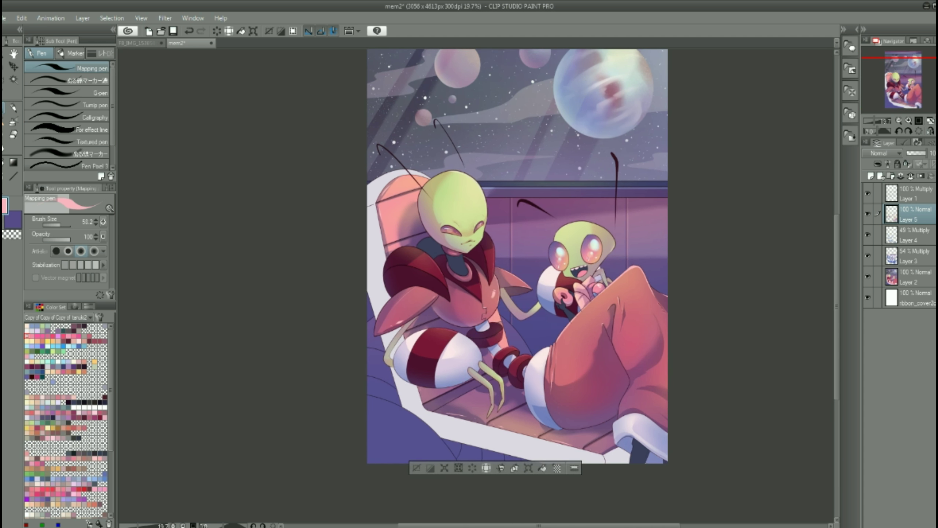
{"action": "key", "text": "j"}
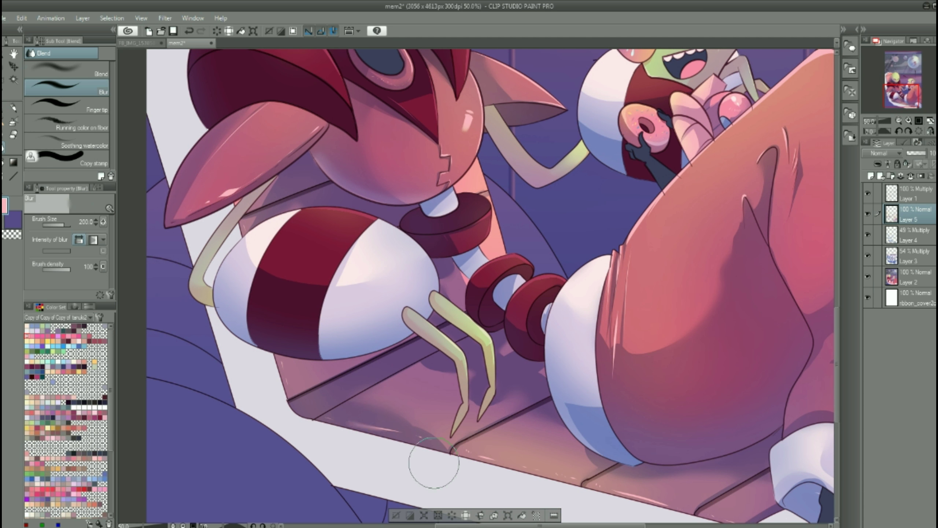
{"action": "left_click_drag", "start_coordinate": [465, 472], "coordinate": [410, 379]}
{"action": "left_click_drag", "start_coordinate": [324, 283], "coordinate": [424, 518]}
{"action": "mouse_move", "coordinate": [300, 210]}
{"action": "left_mouse_down"}
{"action": "mouse_move", "coordinate": [322, 303]}
{"action": "mouse_move", "coordinate": [277, 240]}
{"action": "left_mouse_up"}
Paint thin pale pink highlights along the seat back and cushion seams on Layer 5 with the Oil paint wet brush at size 24
{"action": "key", "text": "b"}
{"action": "left_click_drag", "start_coordinate": [353, 86], "coordinate": [390, 169]}
{"action": "left_click", "coordinate": [898, 132]}
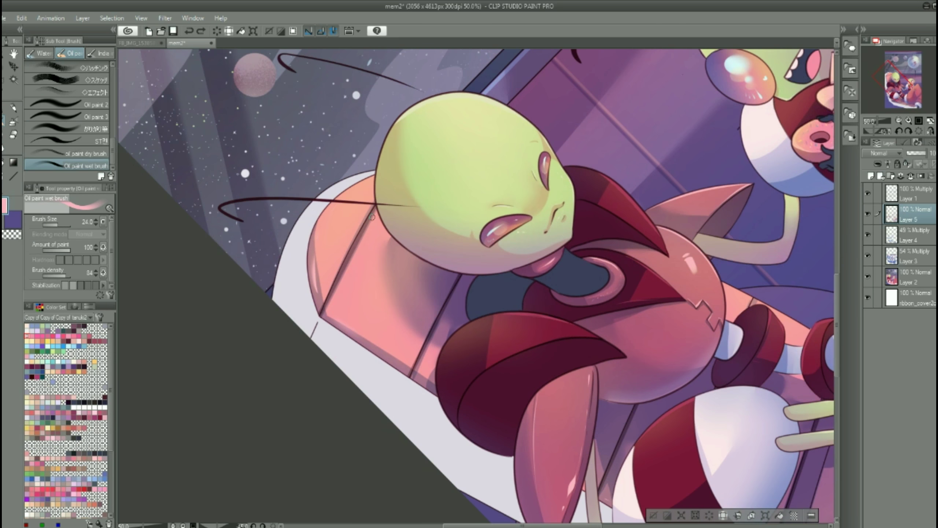
{"action": "scroll", "coordinate": [380, 367], "scroll_direction": "down", "scroll_amount": 2}
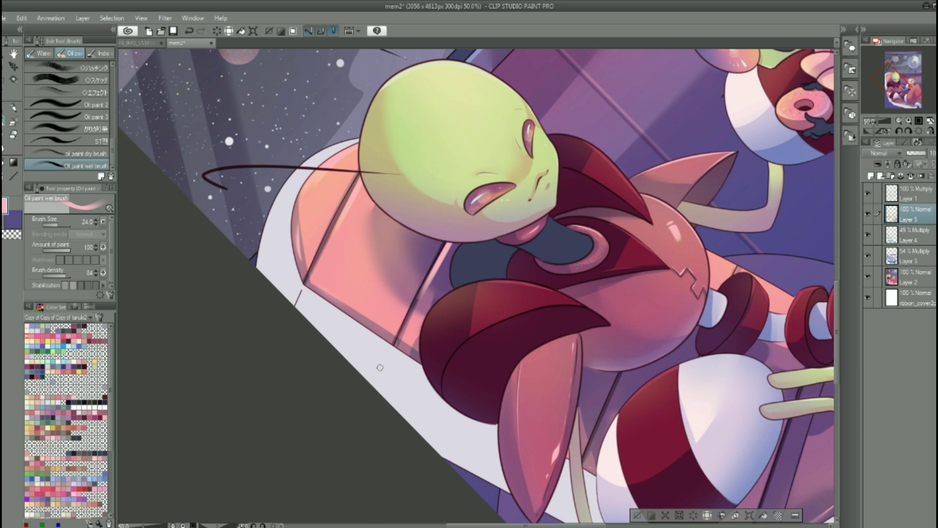
{"action": "scroll", "coordinate": [458, 293], "scroll_direction": "down", "scroll_amount": 15}
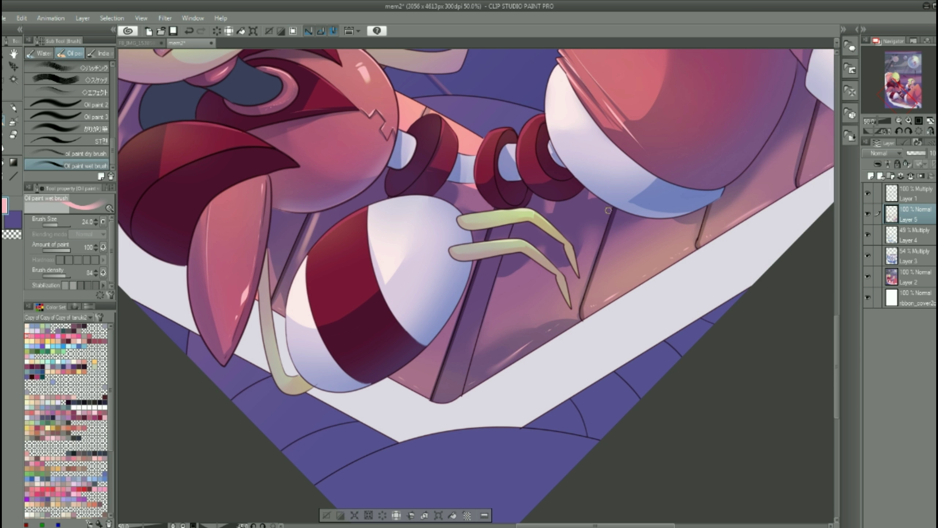
{"action": "left_click_drag", "start_coordinate": [697, 305], "coordinate": [439, 348]}
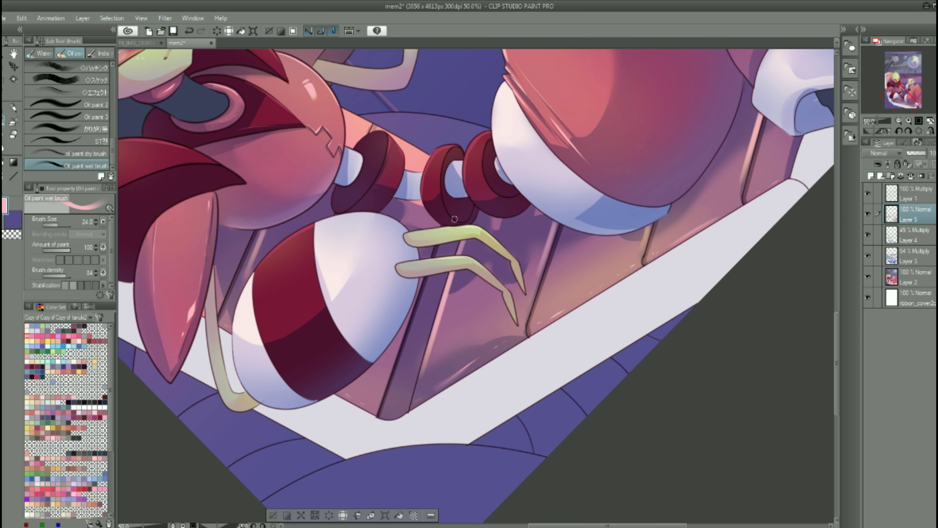
{"action": "left_click", "coordinate": [930, 121]}
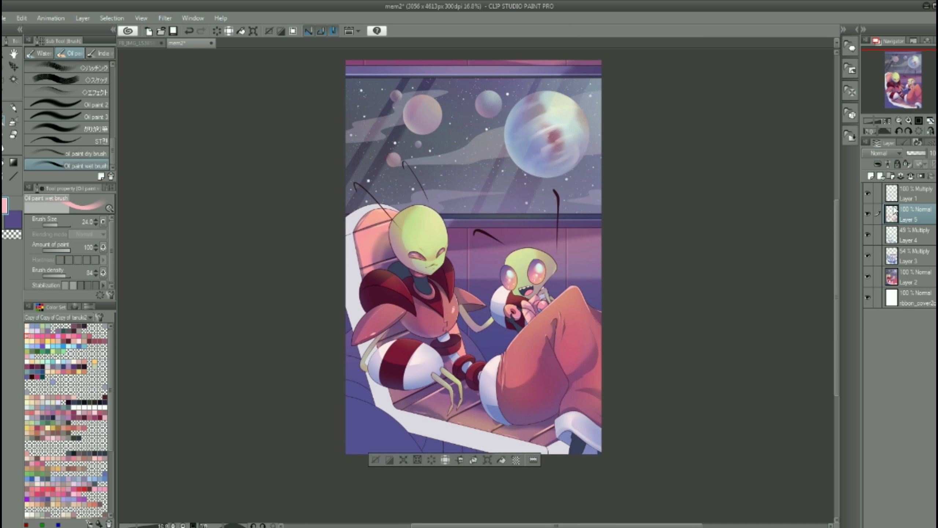
Shade the white seat frame's side and front rim on Layer 3 with the Mapping pen and a soft gradient
{"action": "key", "text": "p"}
{"action": "left_click", "coordinate": [910, 255]}
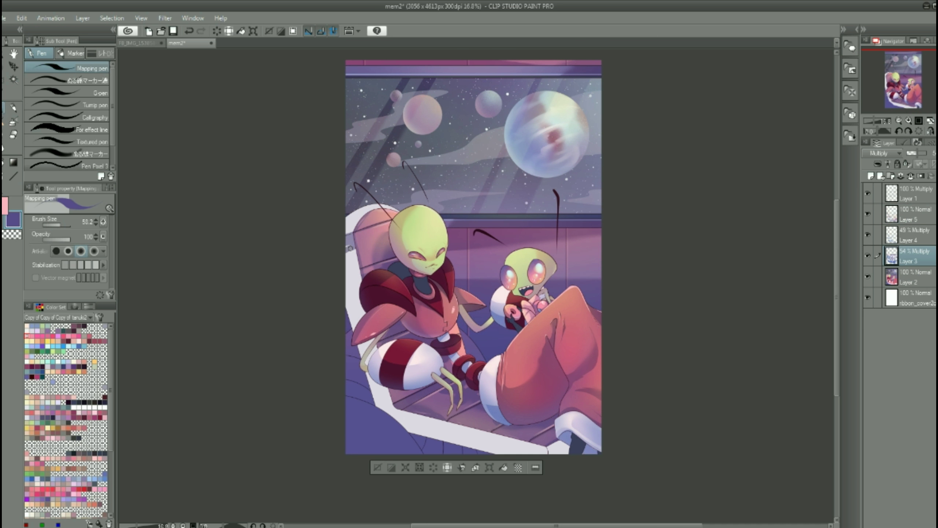
{"action": "left_click_drag", "start_coordinate": [328, 283], "coordinate": [391, 384]}
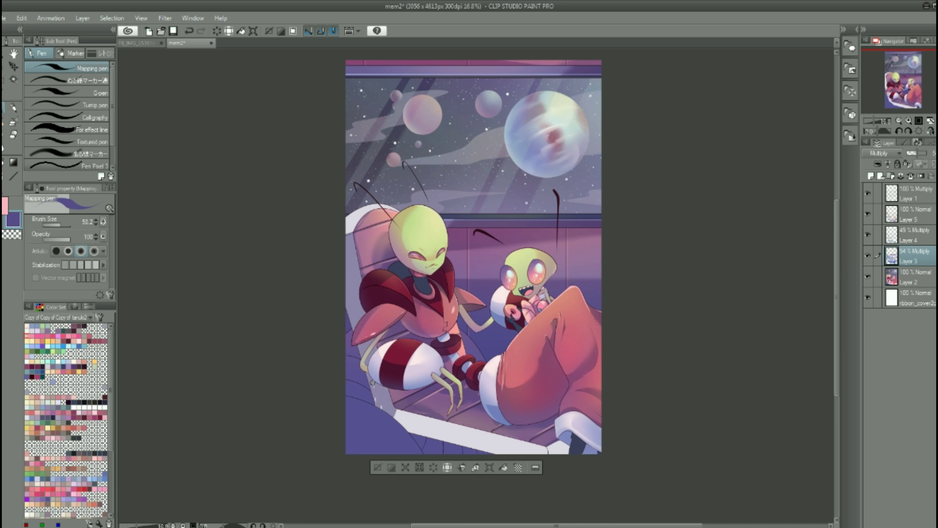
{"action": "left_click_drag", "start_coordinate": [462, 418], "coordinate": [392, 306]}
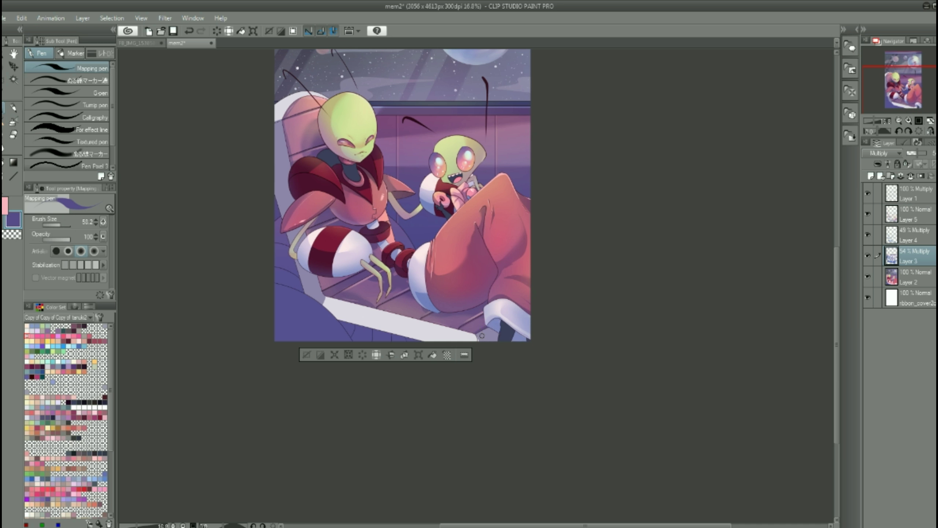
{"action": "key", "text": "g"}
{"action": "left_click", "coordinate": [89, 478]}
{"action": "left_click_drag", "start_coordinate": [295, 163], "coordinate": [286, 247]}
Paint purple shadows over the rounded hoses beside and beneath the seat on Layers 3 and 4 with the Mapping pen
{"action": "key", "text": "p"}
{"action": "left_click", "coordinate": [299, 314], "text": "alt"}
{"action": "left_click_drag", "start_coordinate": [288, 426], "coordinate": [342, 368]}
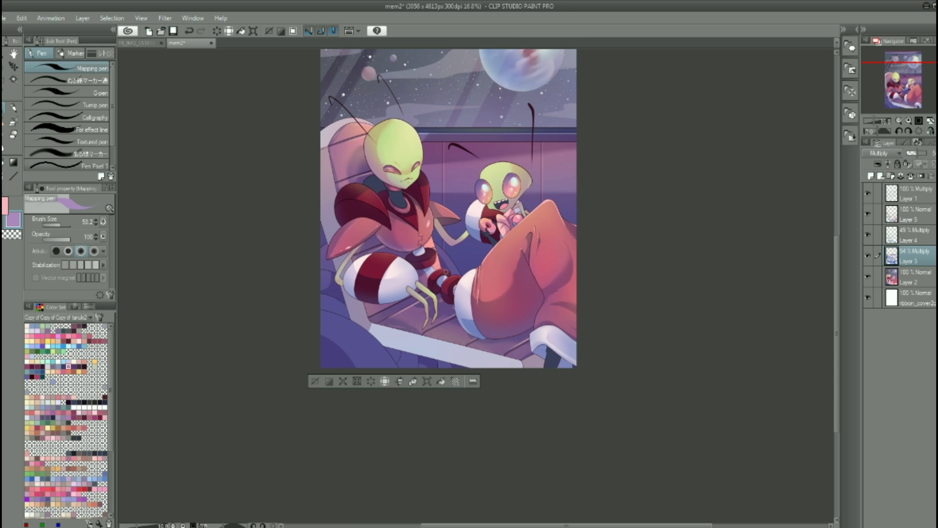
{"action": "left_click_drag", "start_coordinate": [447, 315], "coordinate": [487, 319]}
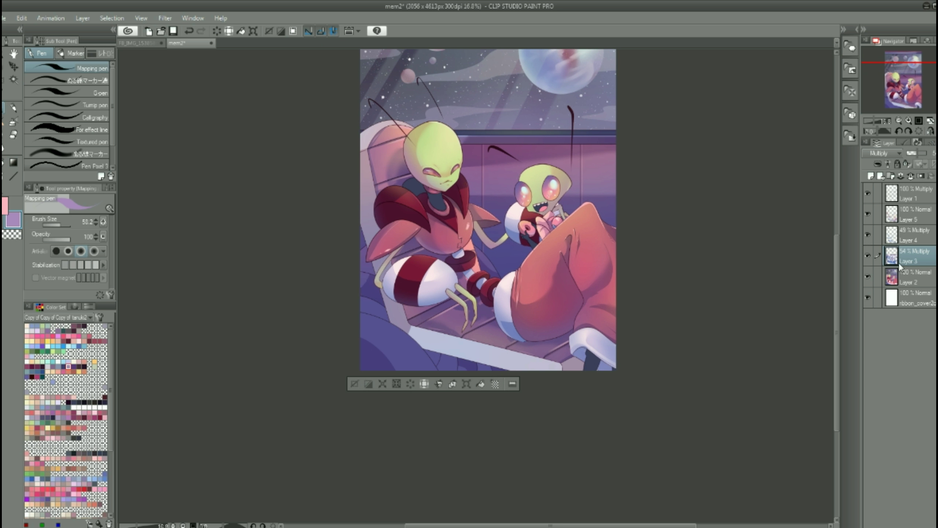
{"action": "left_click", "coordinate": [912, 235]}
{"action": "left_click_drag", "start_coordinate": [386, 319], "coordinate": [404, 271]}
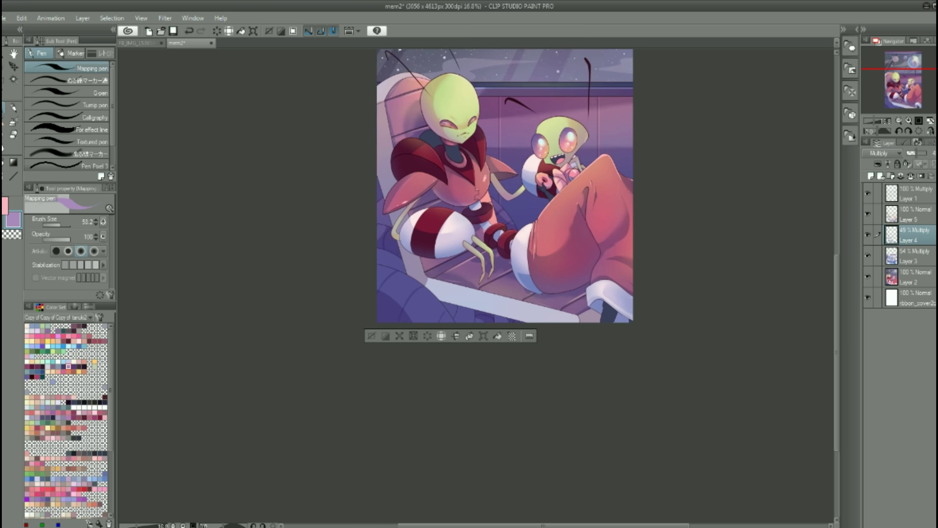
Draw thin pale lavender highlight curves along the hoses' outlines and ribs on Layer 5 with the Curve tool at size 5
{"action": "scroll", "coordinate": [505, 185], "scroll_direction": "up", "scroll_amount": 2}
{"action": "left_click", "coordinate": [912, 214]}
{"action": "key", "text": "u"}
{"action": "left_click", "coordinate": [38, 330]}
{"action": "left_click_drag", "start_coordinate": [325, 300], "coordinate": [480, 410]}
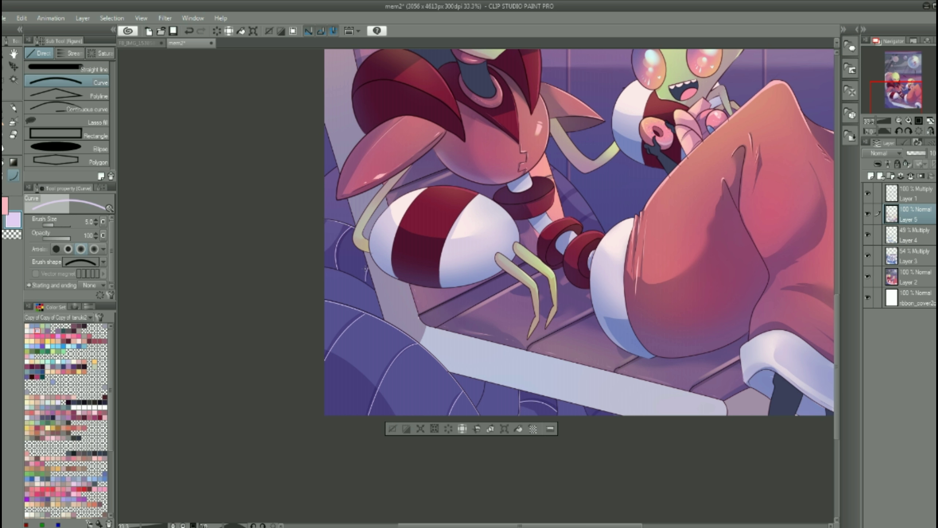
Soften the lavender highlight curves on the hoses on Layer 5 with the Blur tool at size 200
{"action": "scroll", "coordinate": [366, 269], "scroll_direction": "up", "scroll_amount": 5}
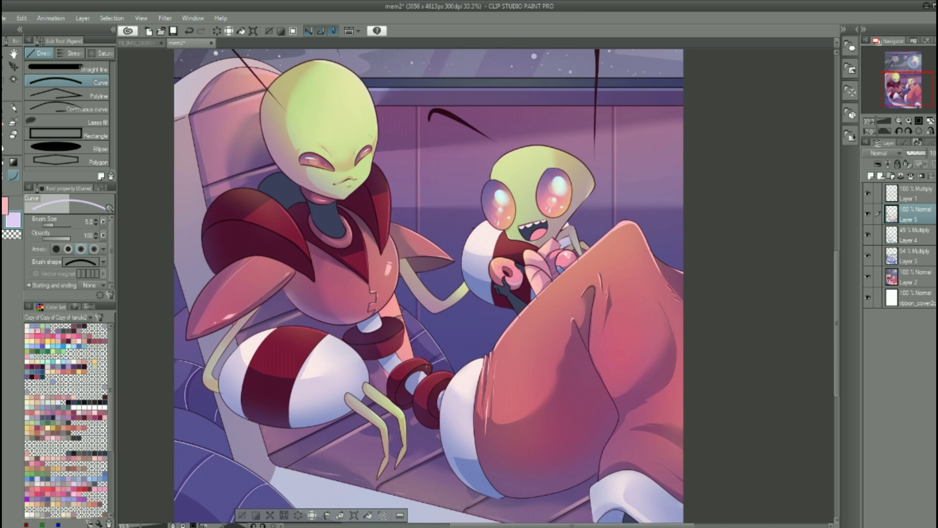
{"action": "left_click_drag", "start_coordinate": [297, 341], "coordinate": [336, 341]}
{"action": "key", "text": "j"}
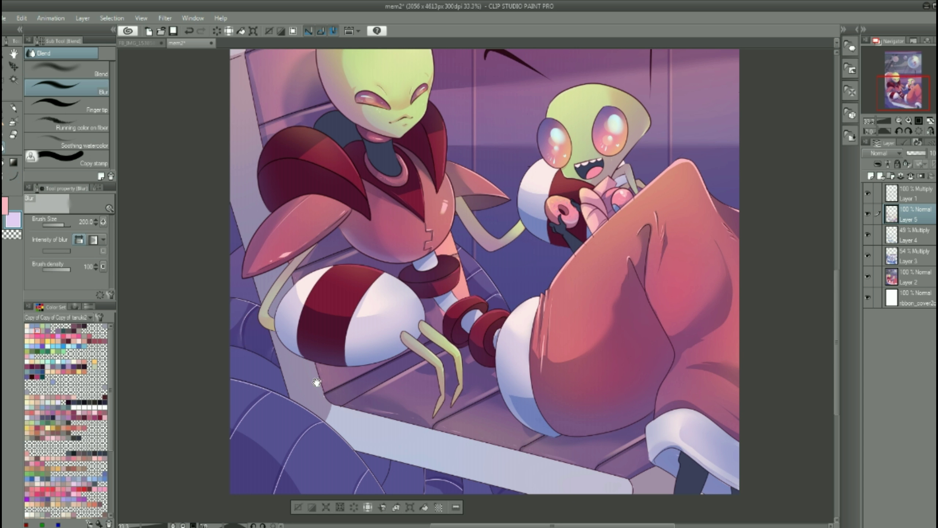
{"action": "scroll", "coordinate": [233, 338], "scroll_direction": "down", "scroll_amount": 5}
{"action": "scroll", "coordinate": [479, 403], "scroll_direction": "up", "scroll_amount": 5}
{"action": "key", "text": "ctrl+minus"}
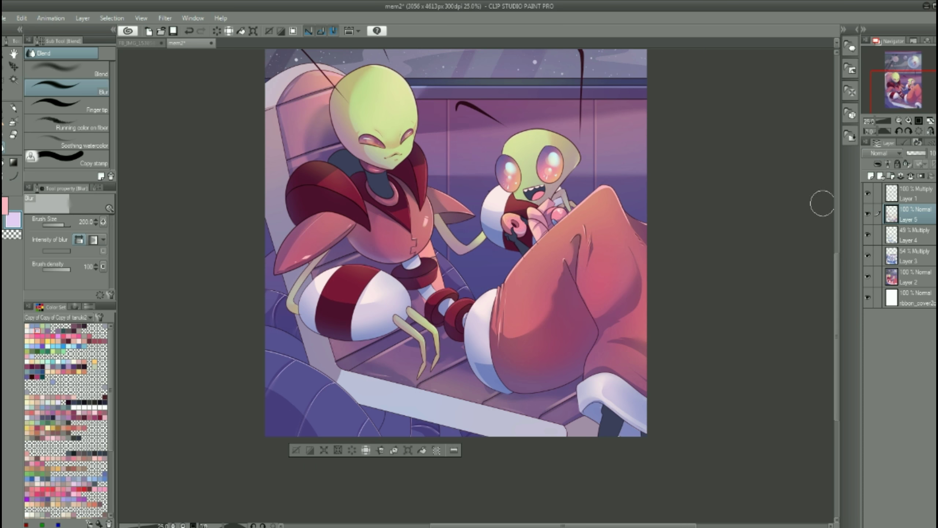
Spray soft pink, blue and red tints over the hoses on Layer 5 with the Soft airbrush at size 400
{"action": "key", "text": "b"}
{"action": "left_click_drag", "start_coordinate": [69, 224], "coordinate": [66, 224]}
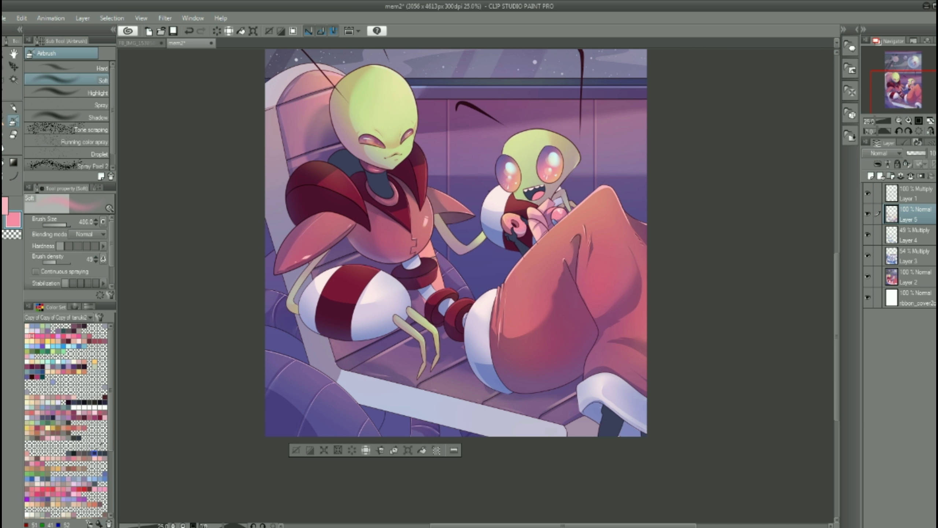
{"action": "left_click", "coordinate": [52, 494]}
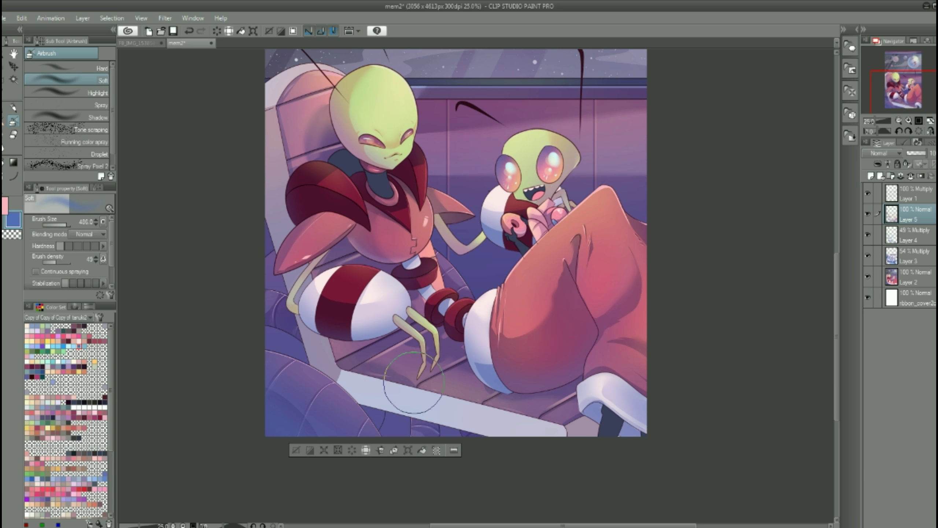
{"action": "left_click", "coordinate": [79, 371]}
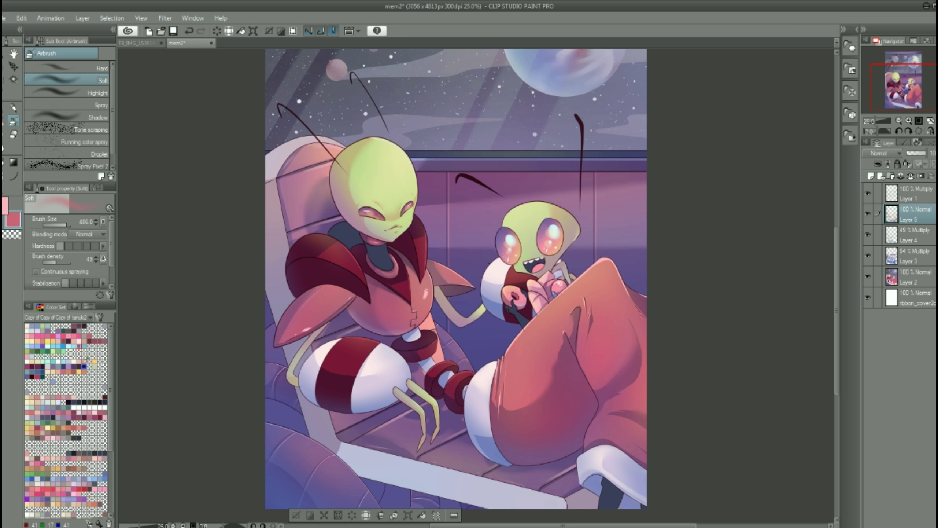
Shade the selected background gaps around the hoses on Layer 3 with the Mapping pen and clear the selection
{"action": "scroll", "coordinate": [260, 321], "scroll_direction": "down", "scroll_amount": 2}
{"action": "key", "text": "p"}
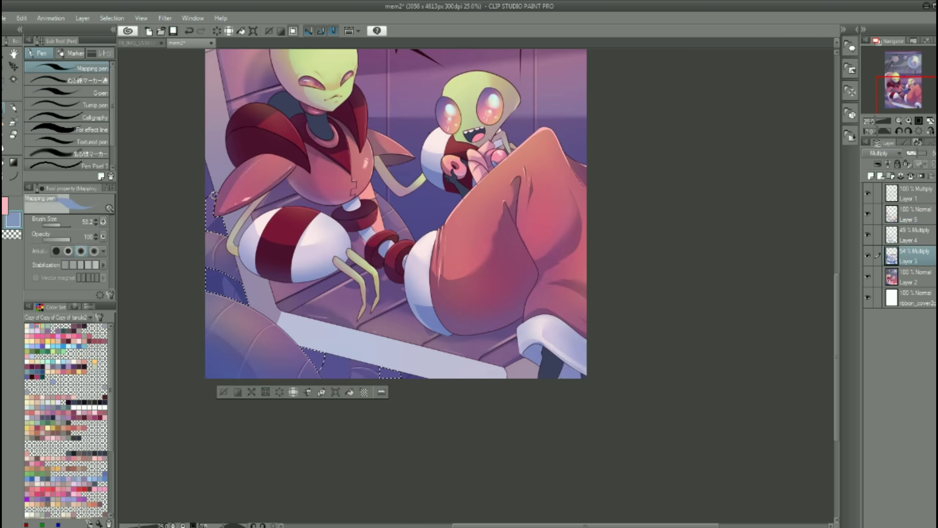
{"action": "key", "text": "ctrl+d"}
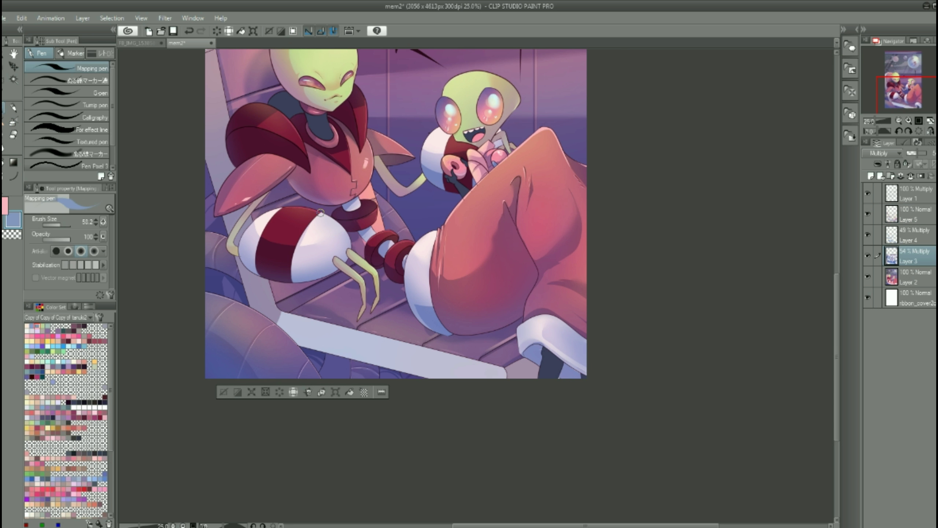
Add fine pale pink highlight curves to the hoses on Layer 5 with the Curve tool and blur them
{"action": "left_click", "coordinate": [915, 217]}
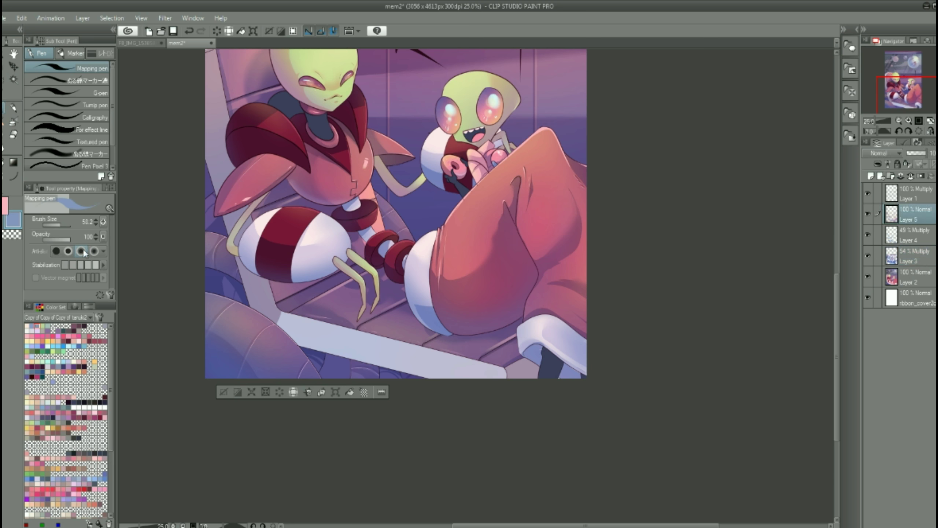
{"action": "key", "text": "u"}
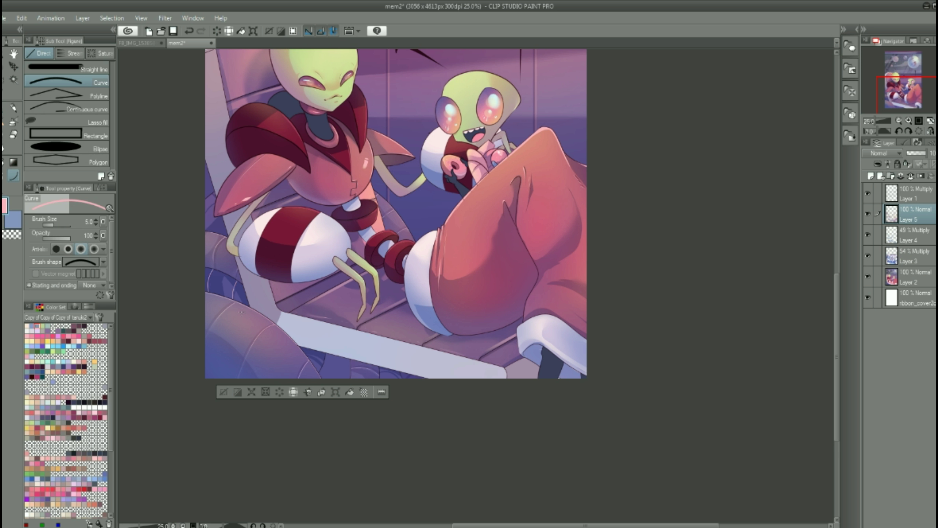
{"action": "key", "text": "j"}
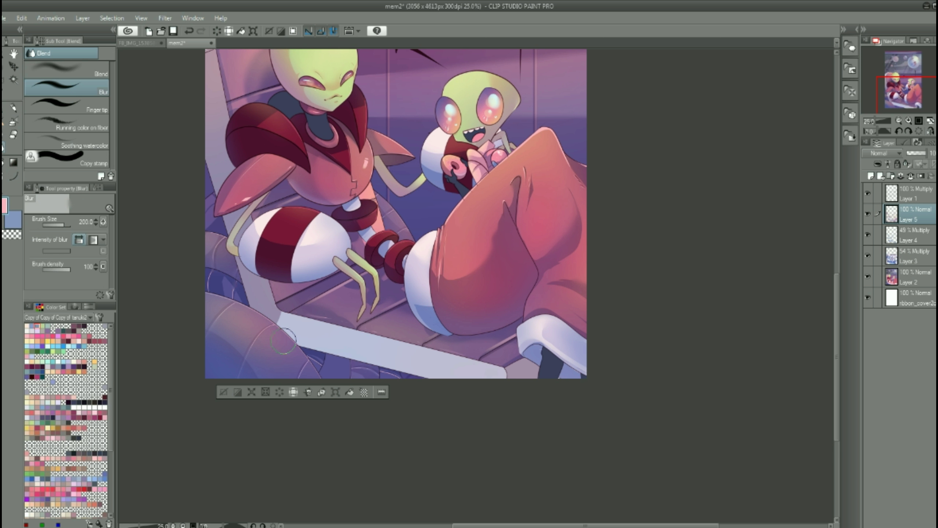
Spray a soft warm yellow glow over the hoses beneath the seat on Layer 5 with the Soft airbrush
{"action": "left_click", "coordinate": [13, 122]}
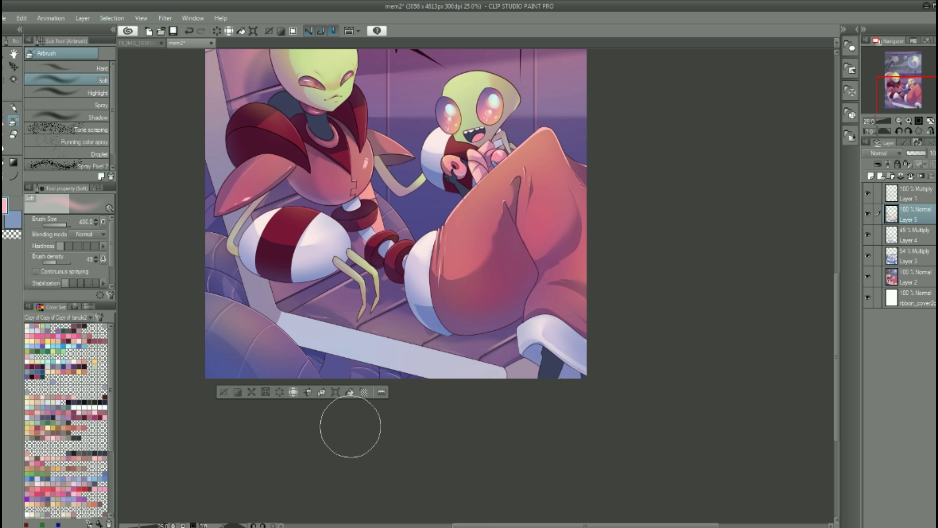
{"action": "scroll", "coordinate": [314, 415], "scroll_direction": "up", "scroll_amount": 3}
{"action": "left_click_drag", "start_coordinate": [141, 280], "coordinate": [198, 204]}
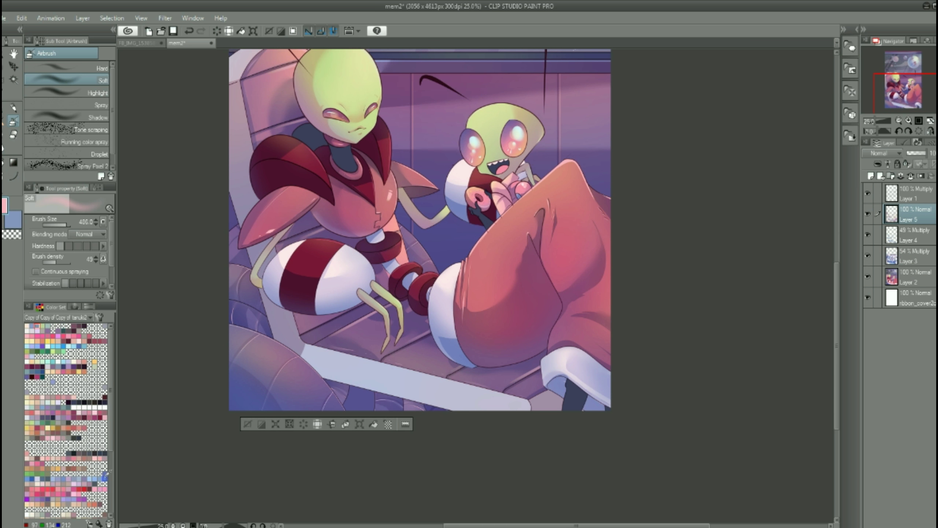
{"action": "left_click", "coordinate": [94, 361]}
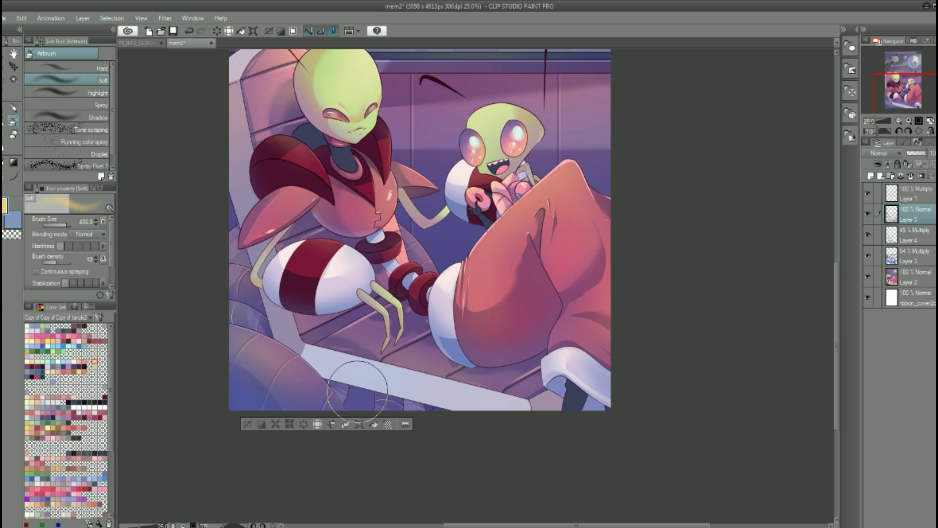
{"action": "key", "text": "m"}
{"action": "mouse_move", "coordinate": [666, 257]}
{"action": "left_mouse_down"}
{"action": "mouse_move", "coordinate": [712, 281]}
{"action": "mouse_move", "coordinate": [737, 344]}
{"action": "left_mouse_up"}
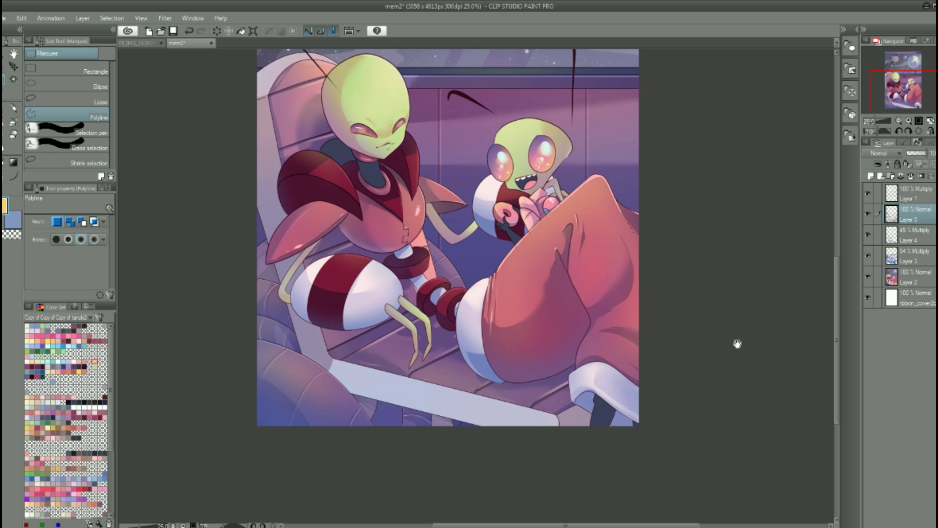